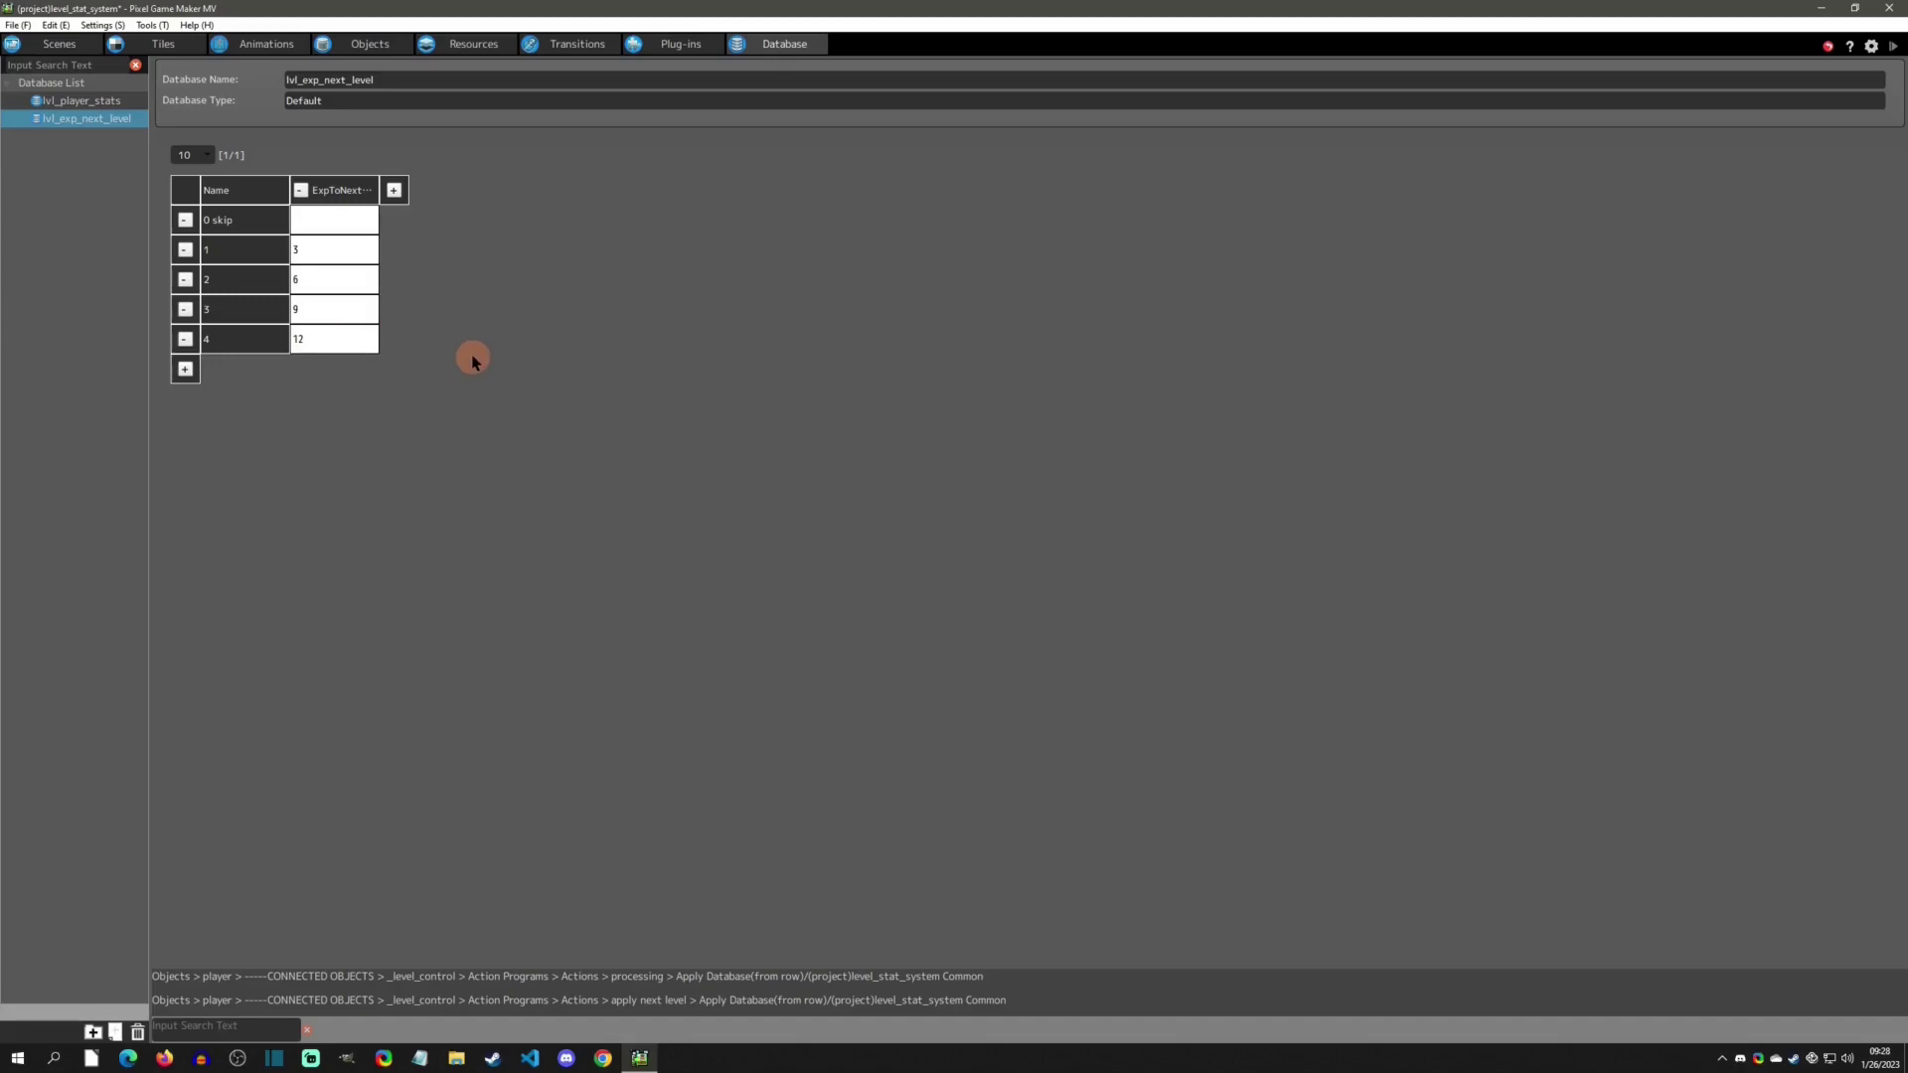
# Step: Review the lvl_player_stats and lvl_exp_next_level databases and compare them with the player object's basic parameter settings
pyautogui.click(88, 101)
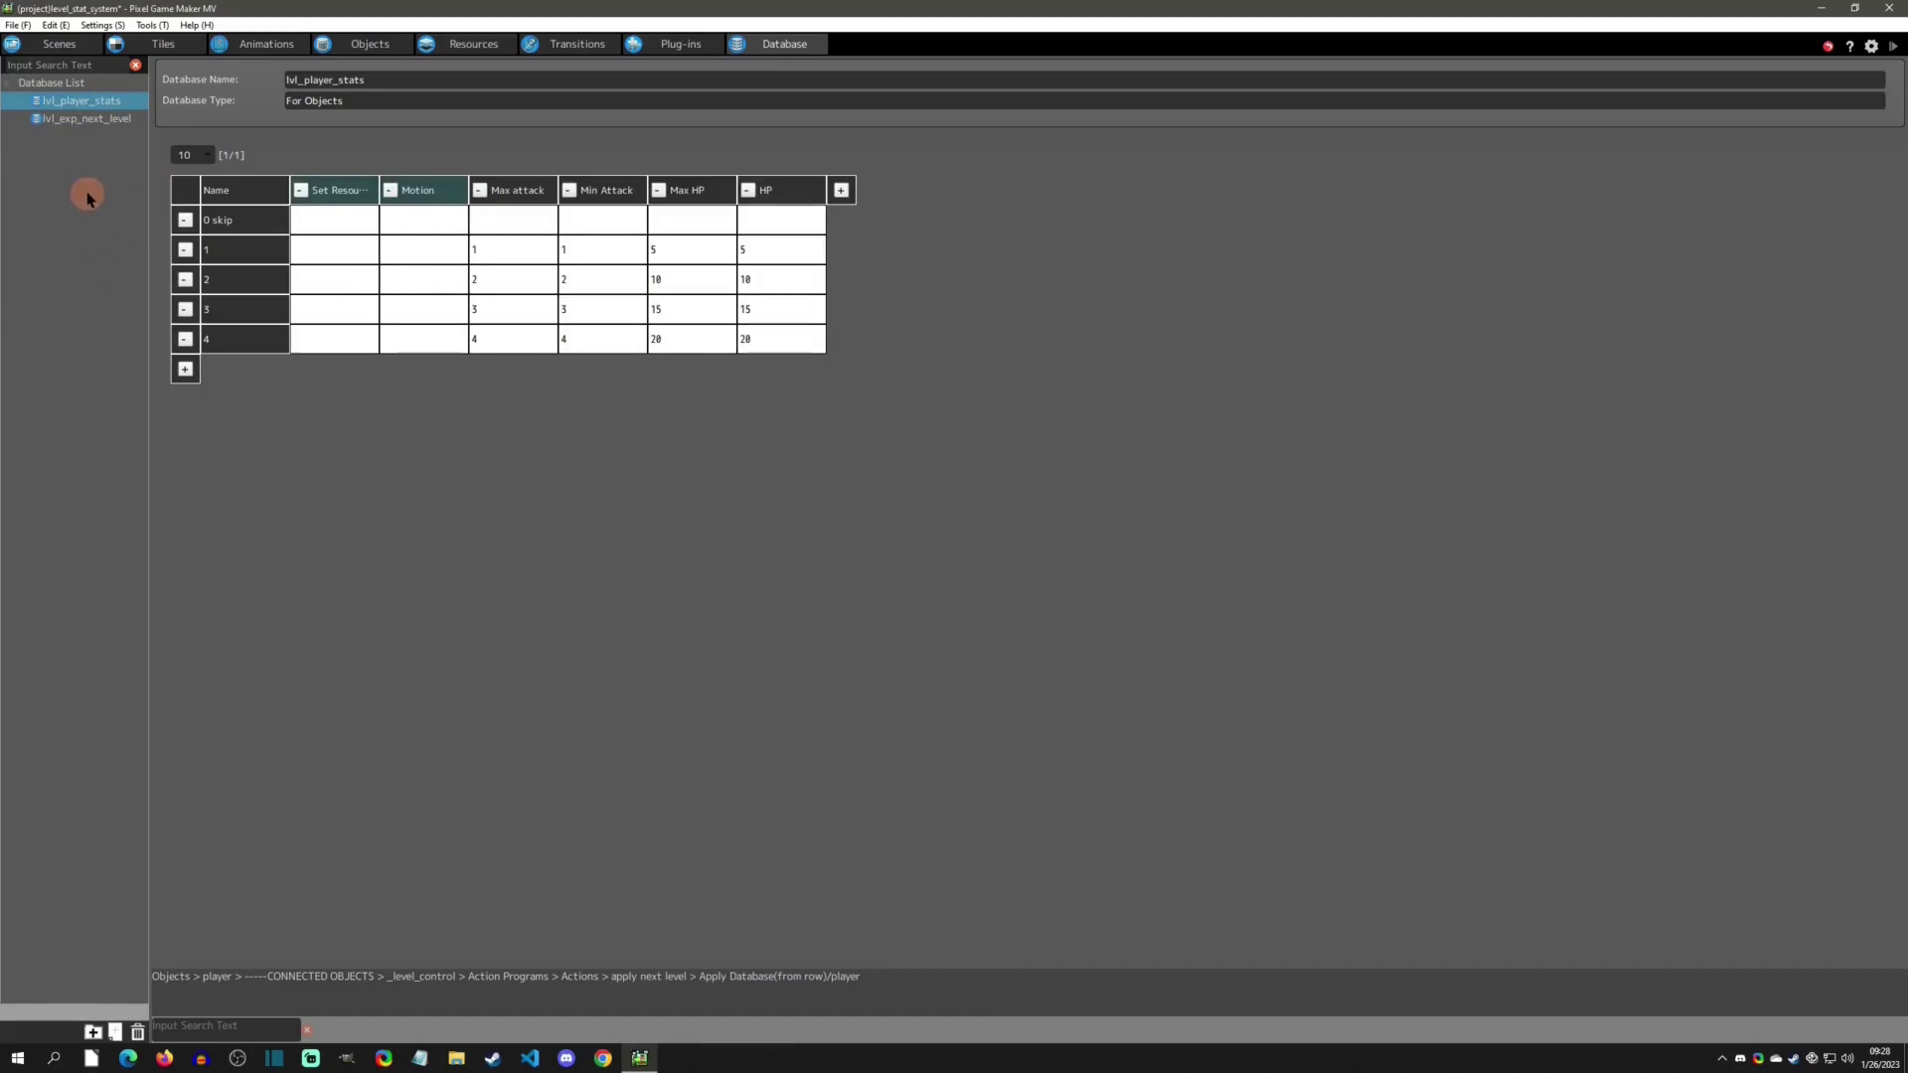
pyautogui.click(97, 120)
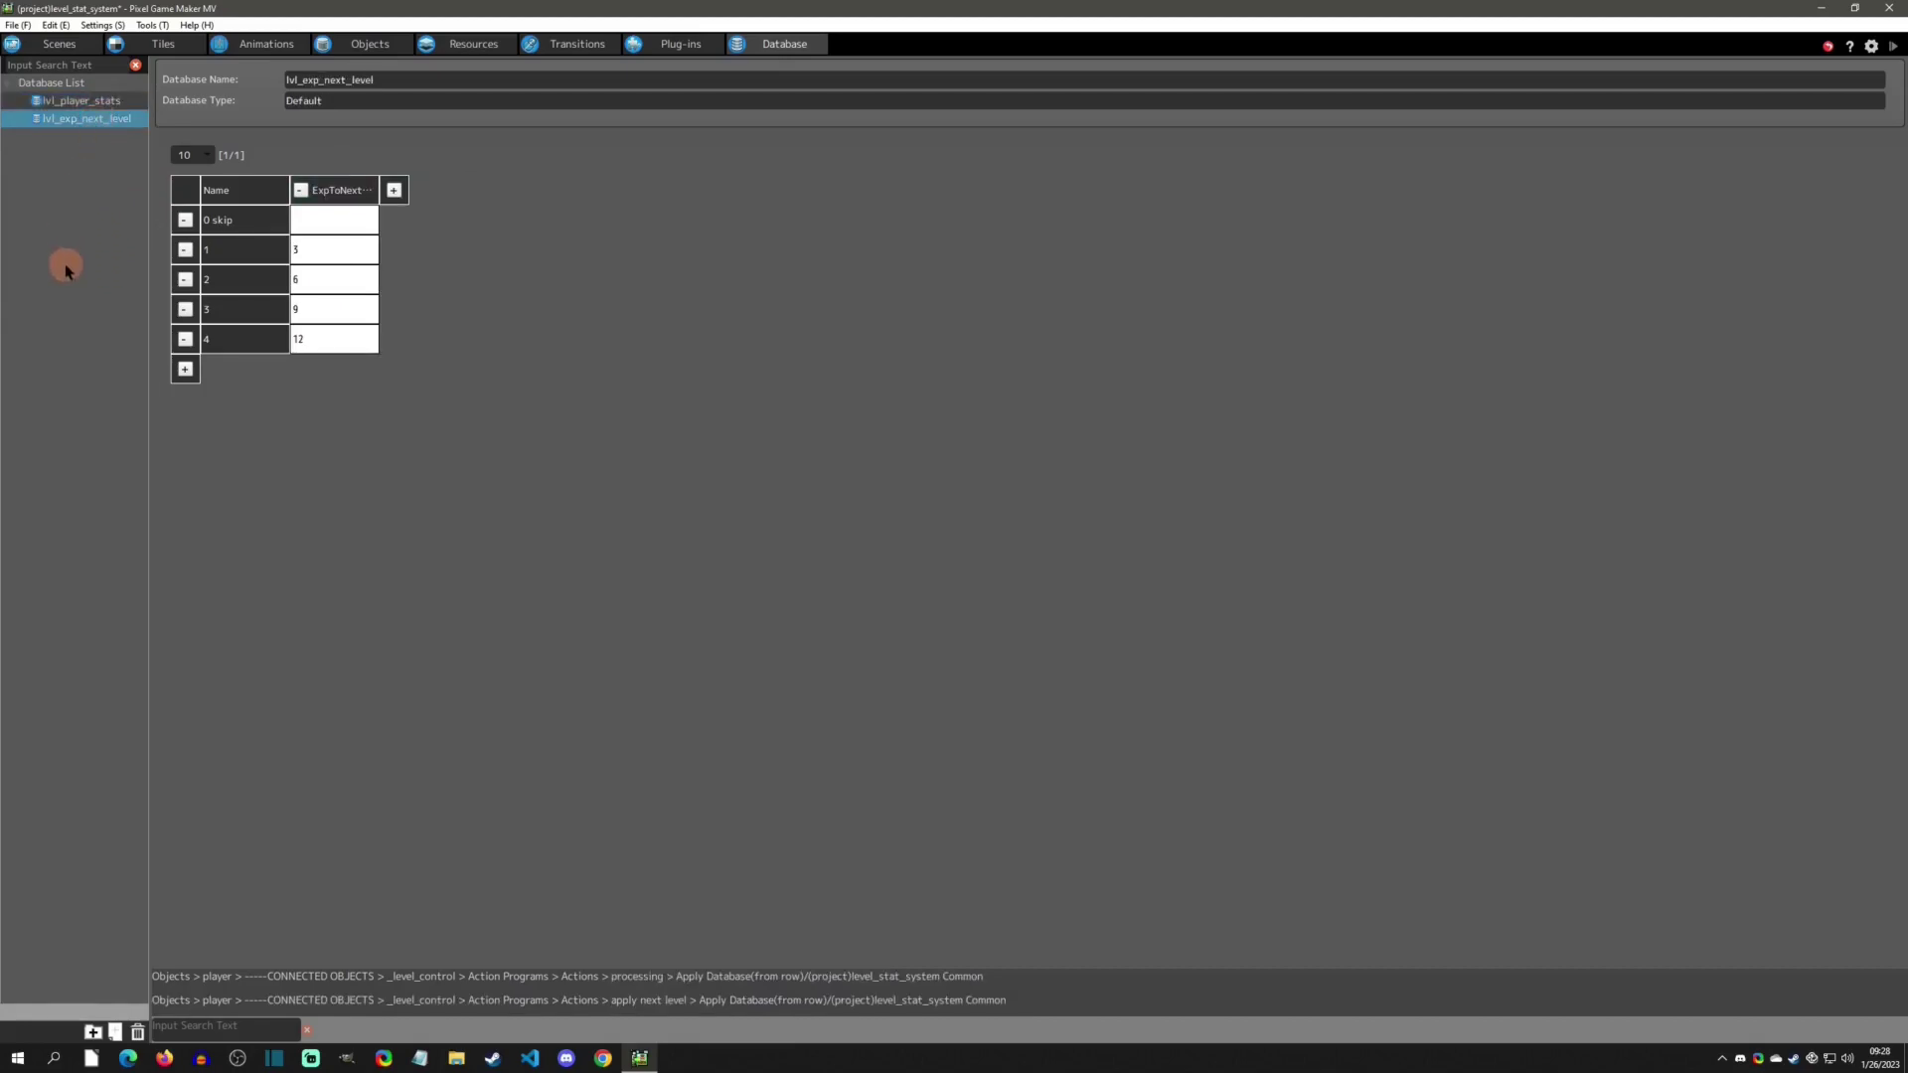
pyautogui.click(369, 44)
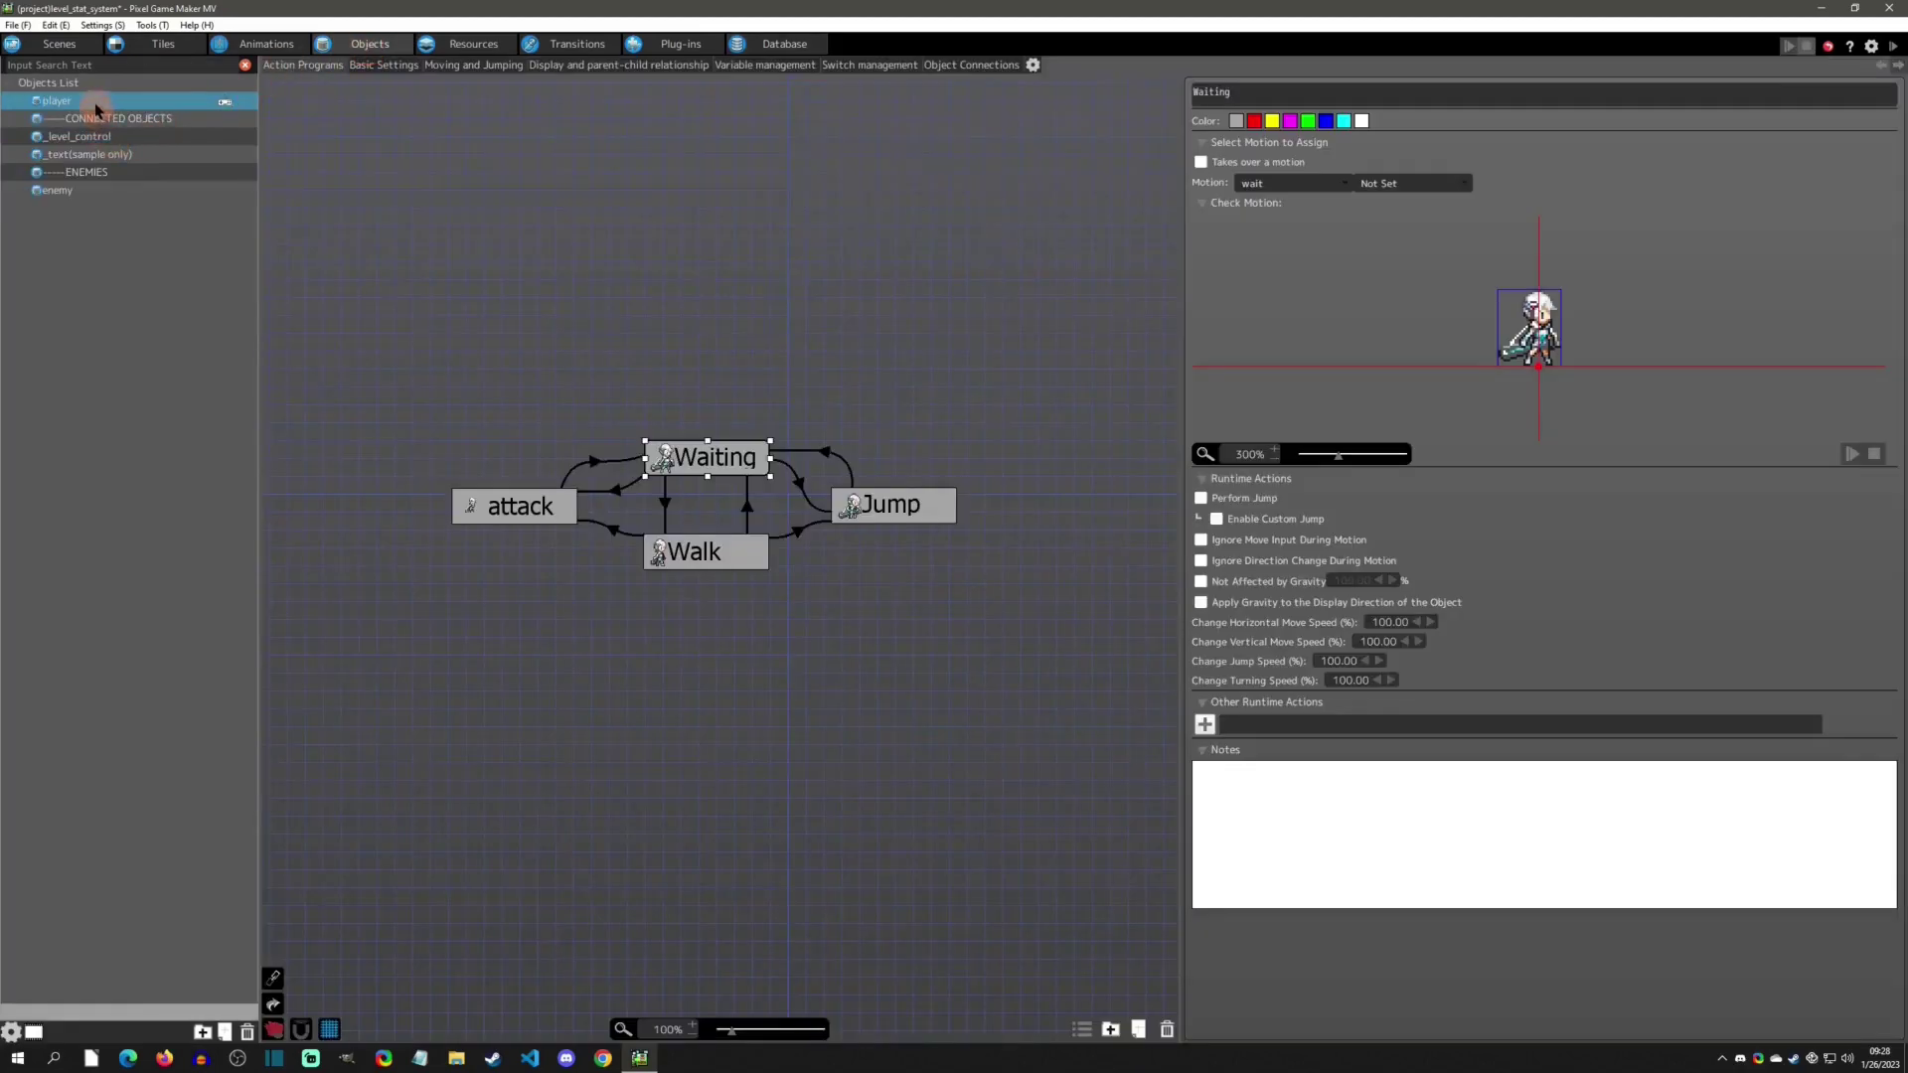
pyautogui.click(367, 64)
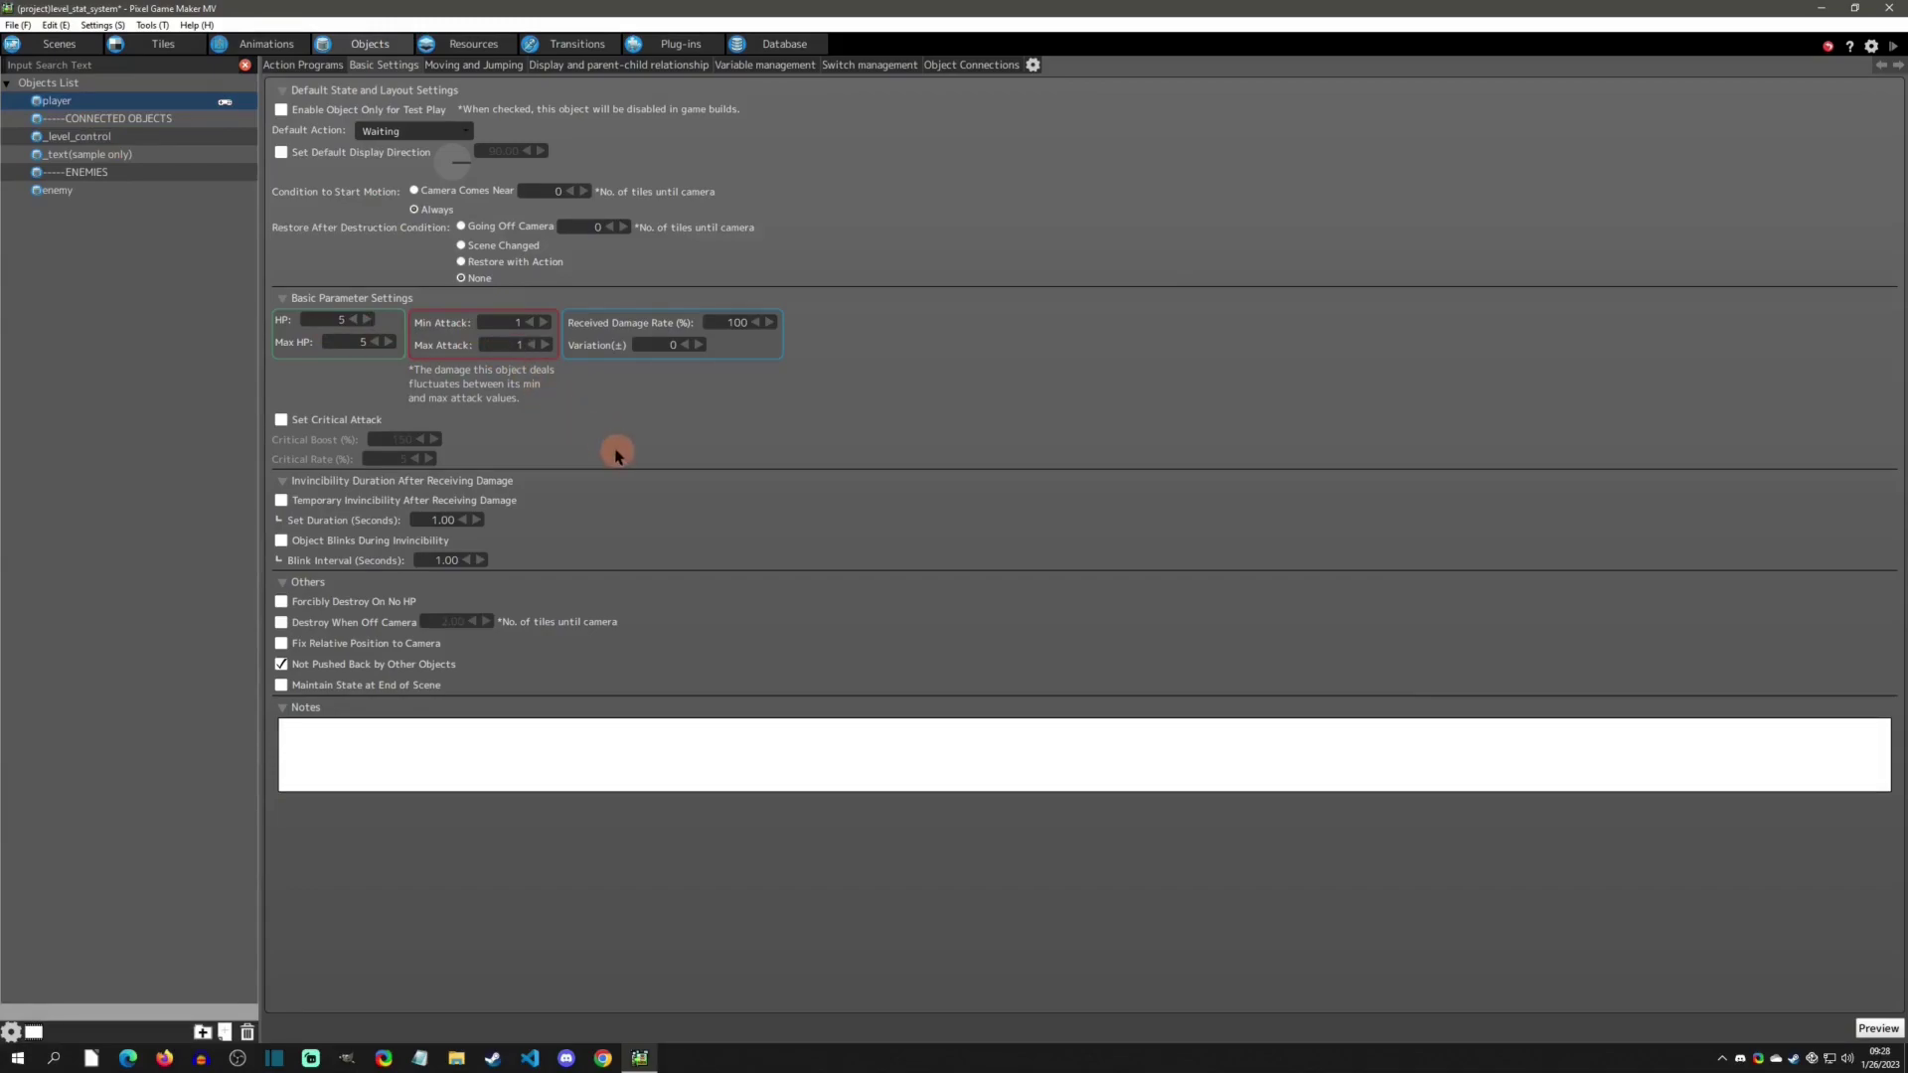
pyautogui.click(285, 65)
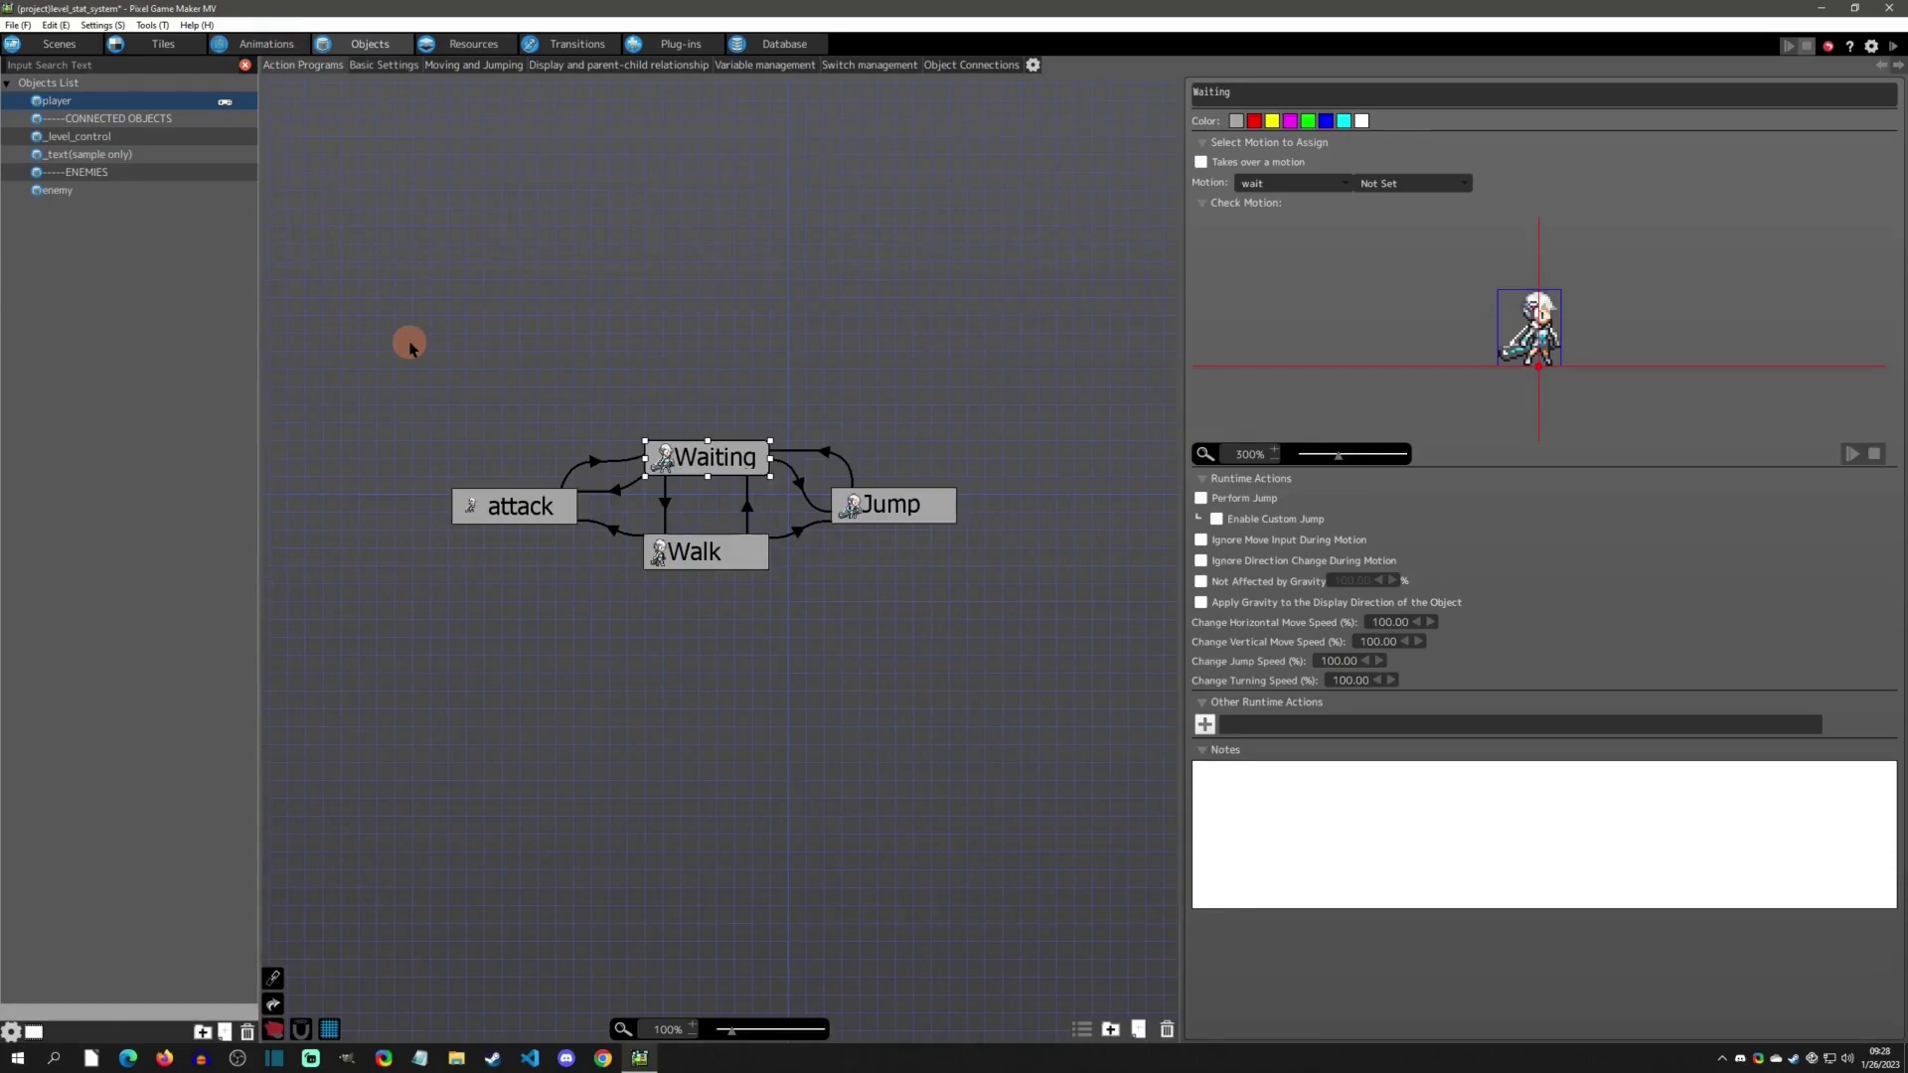
# Step: Examine the player object's level_control and text object connections
pyautogui.click(972, 66)
pyautogui.click(361, 110)
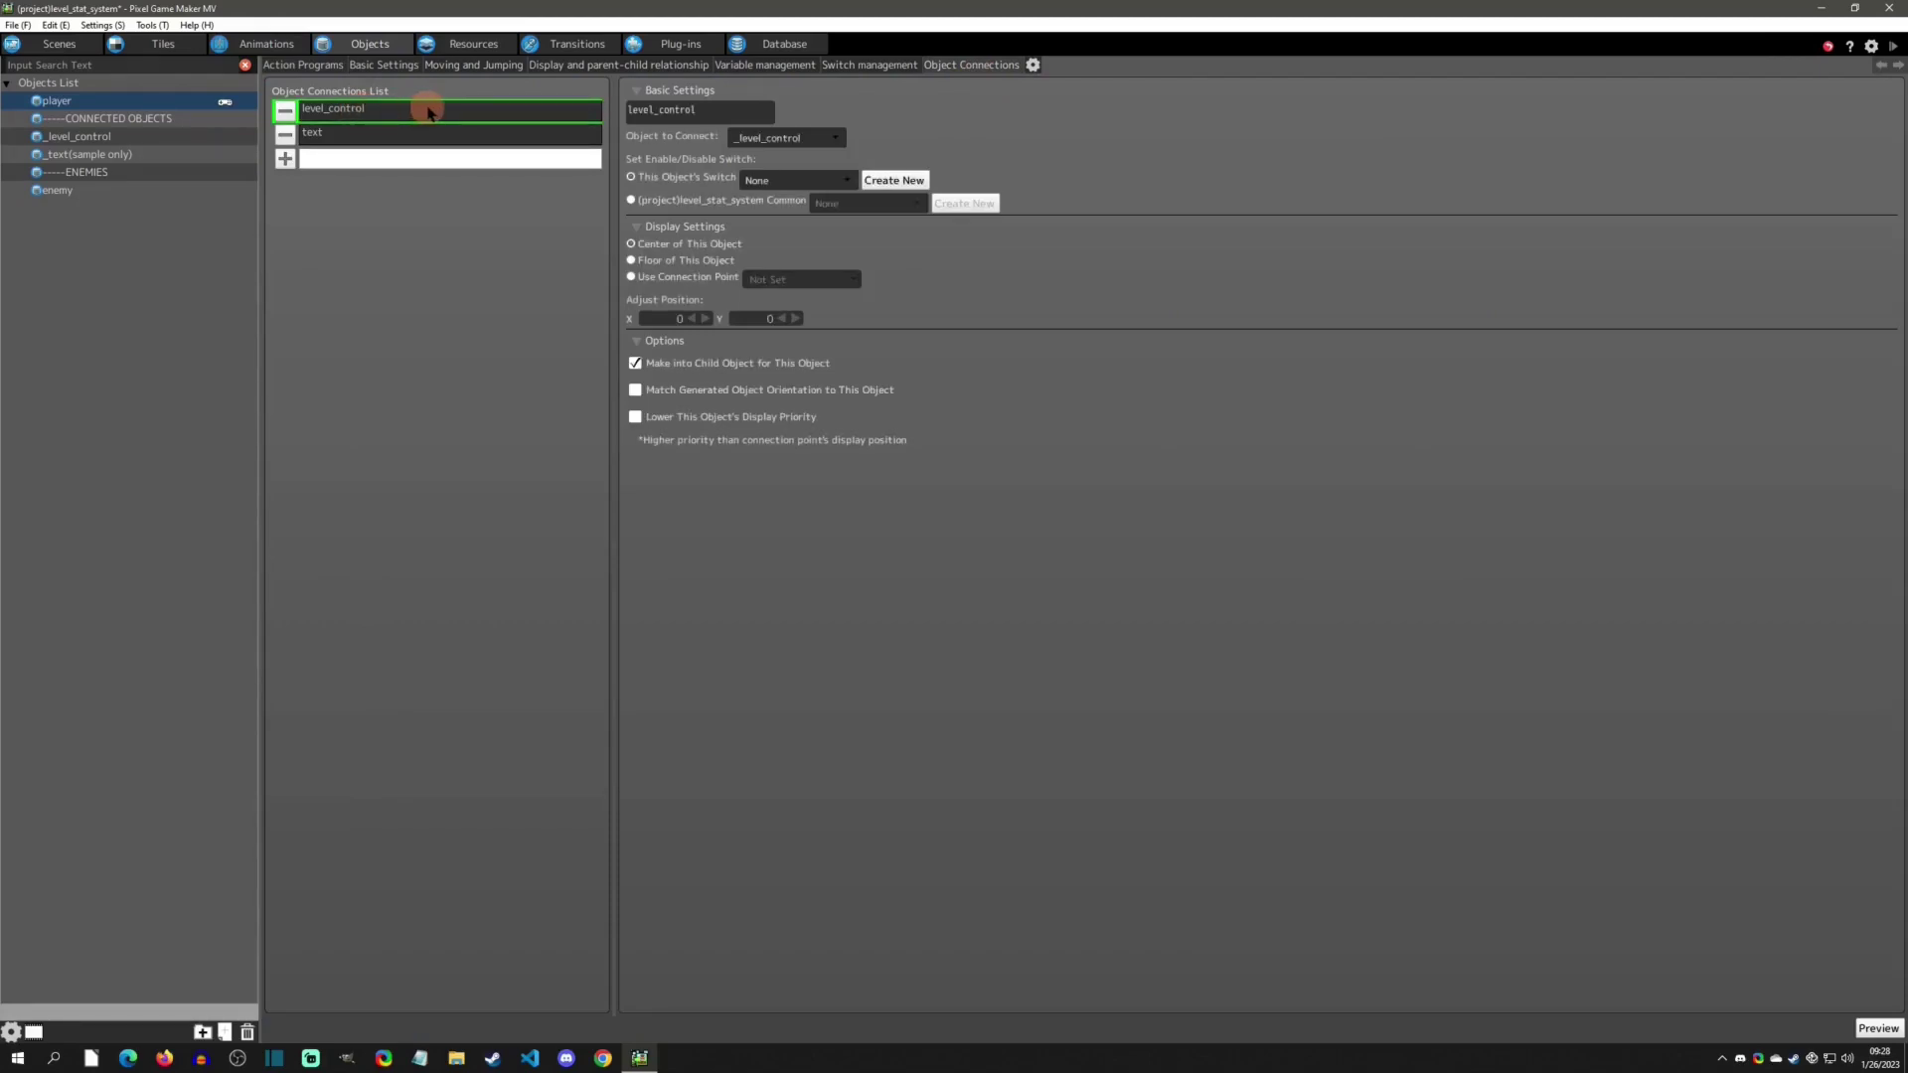
pyautogui.click(346, 141)
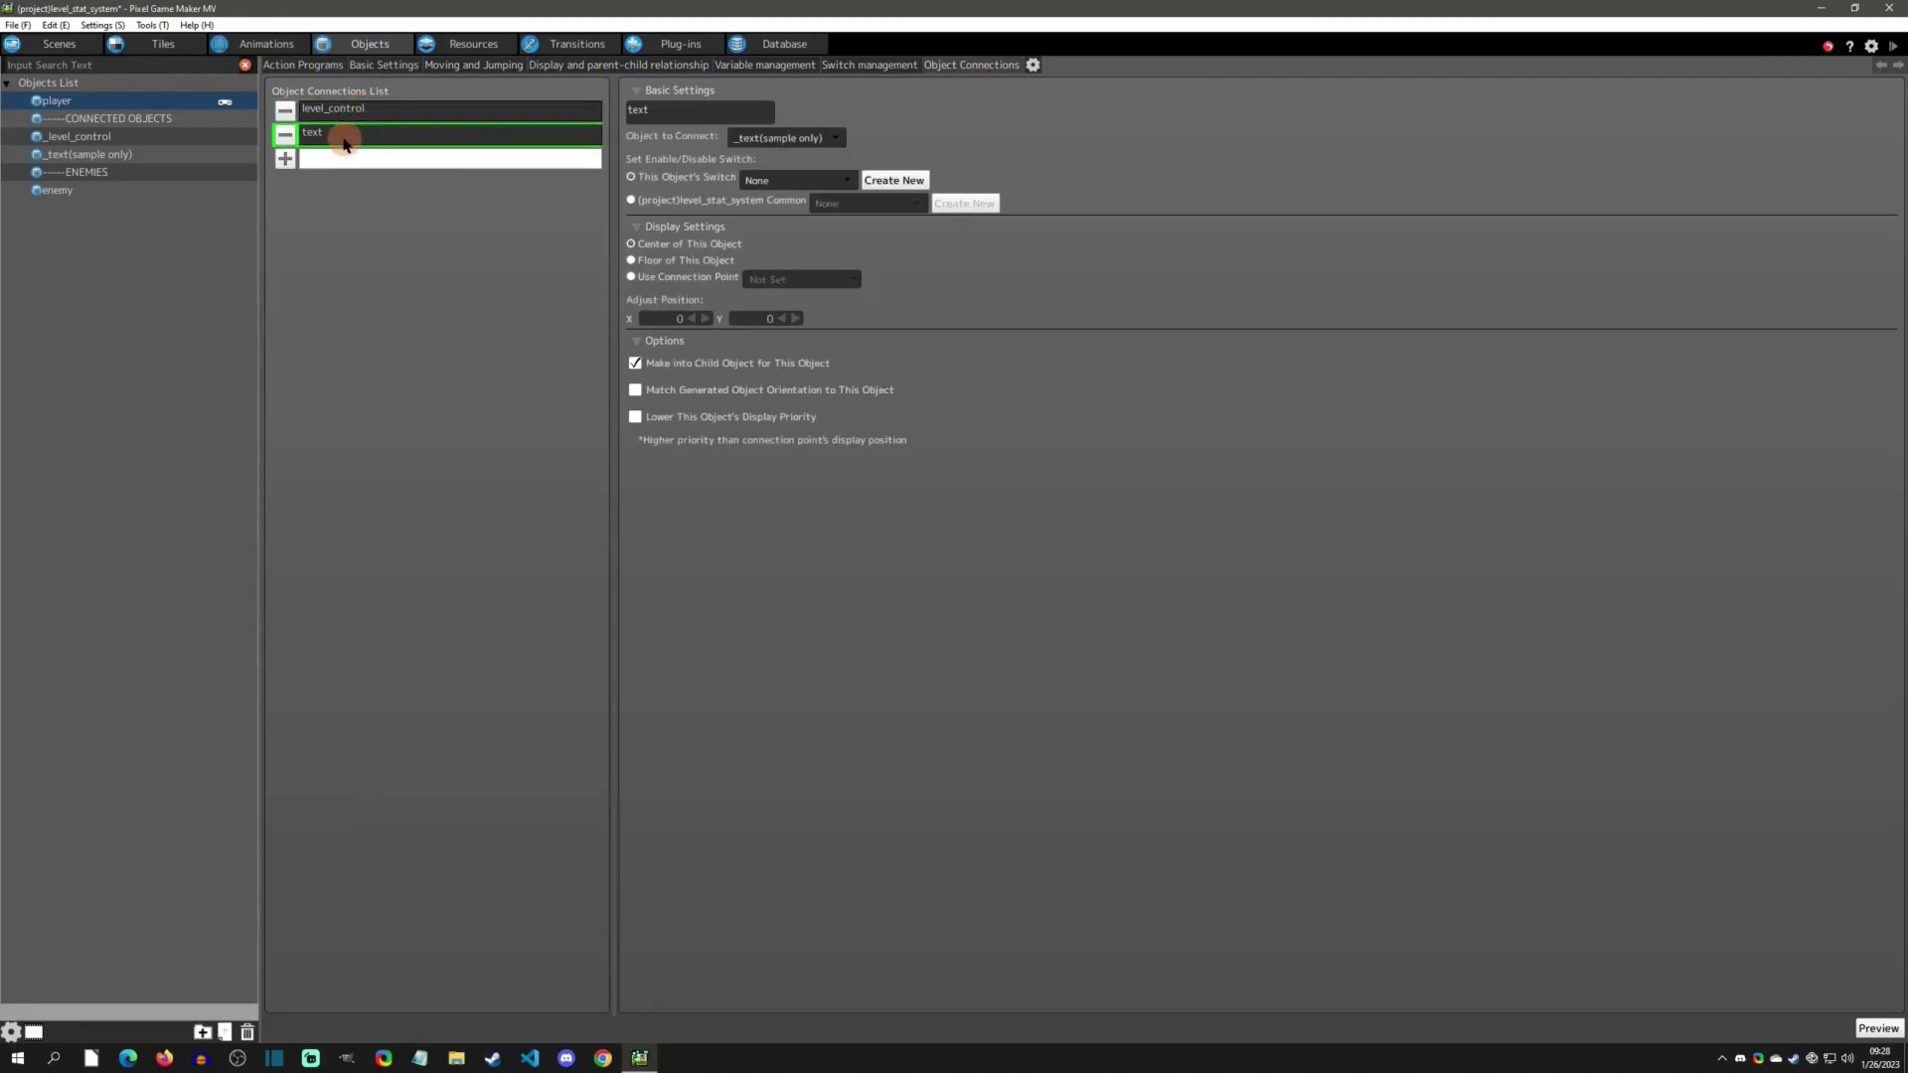
# Step: Inspect the Apply Database runtime action in _level_control's processing action, including its row variable and target variable source, without saving changes
pyautogui.click(109, 140)
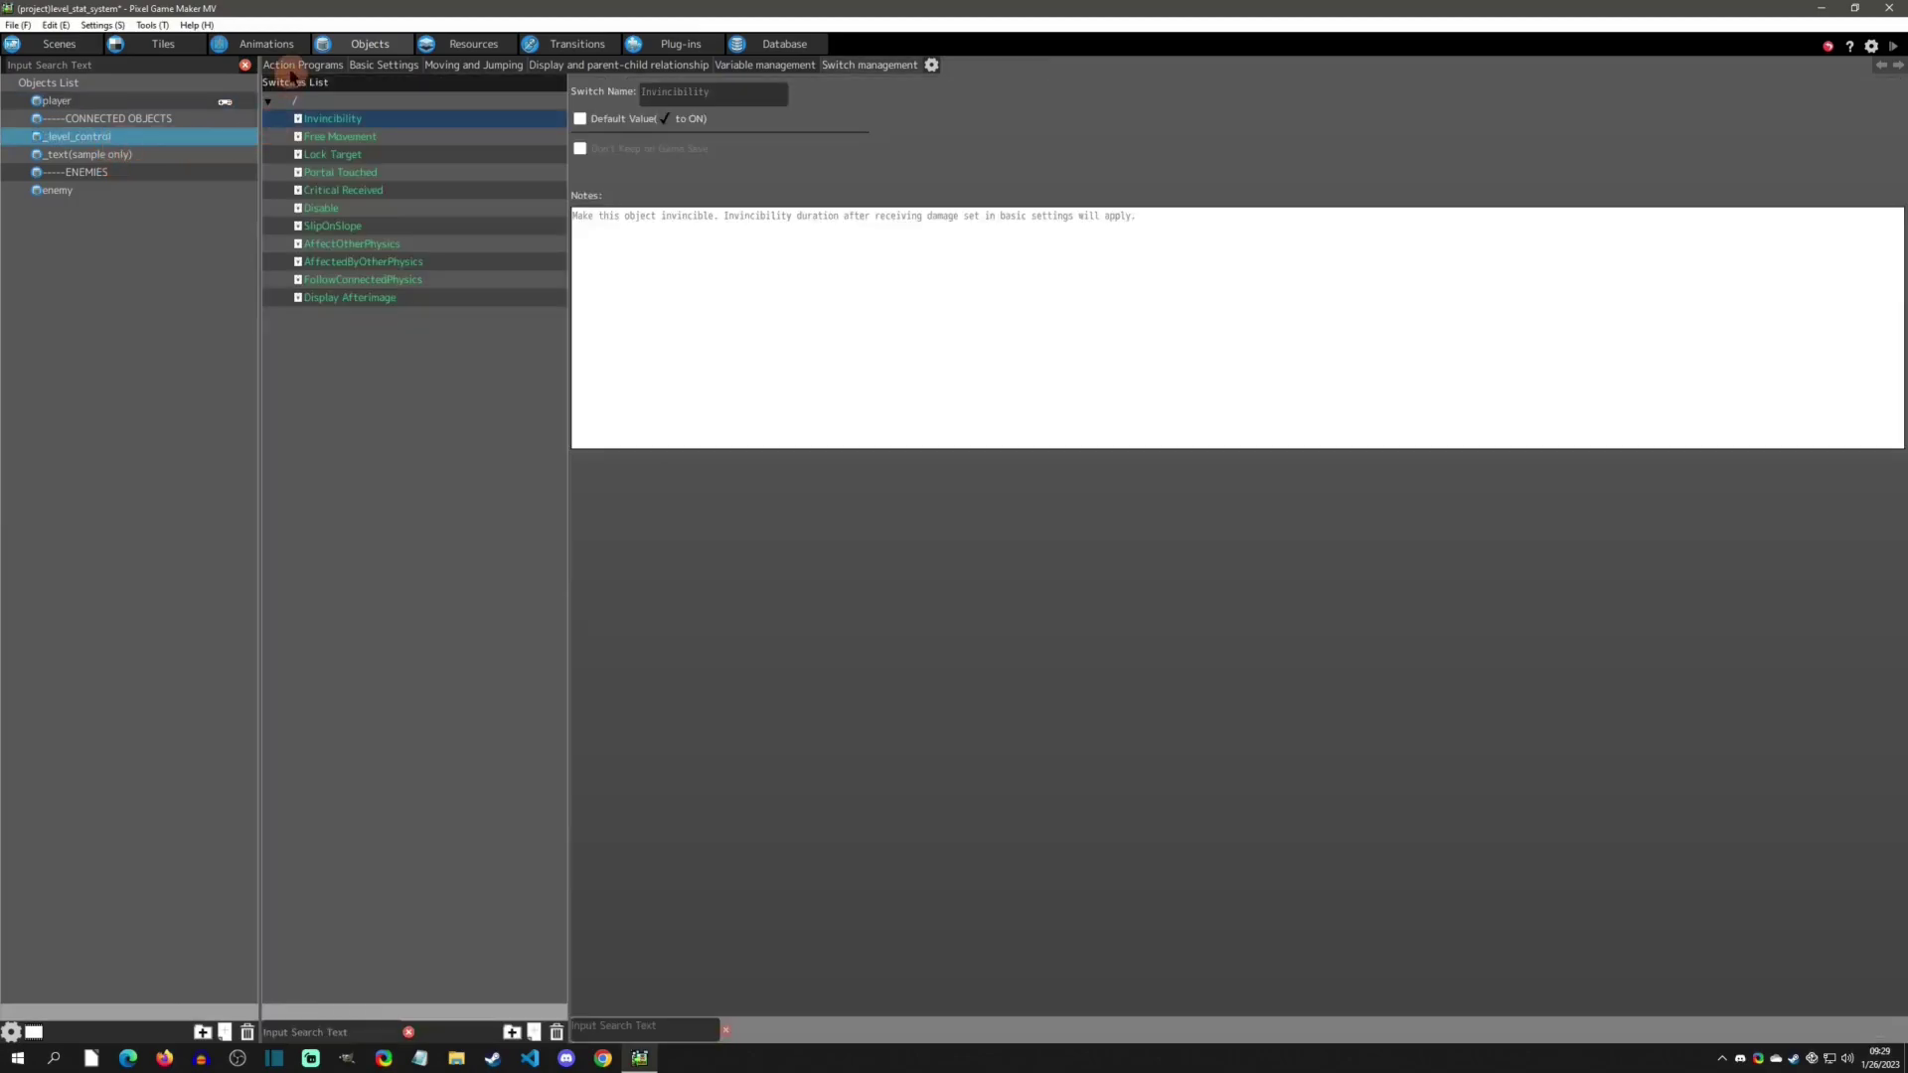
pyautogui.click(298, 67)
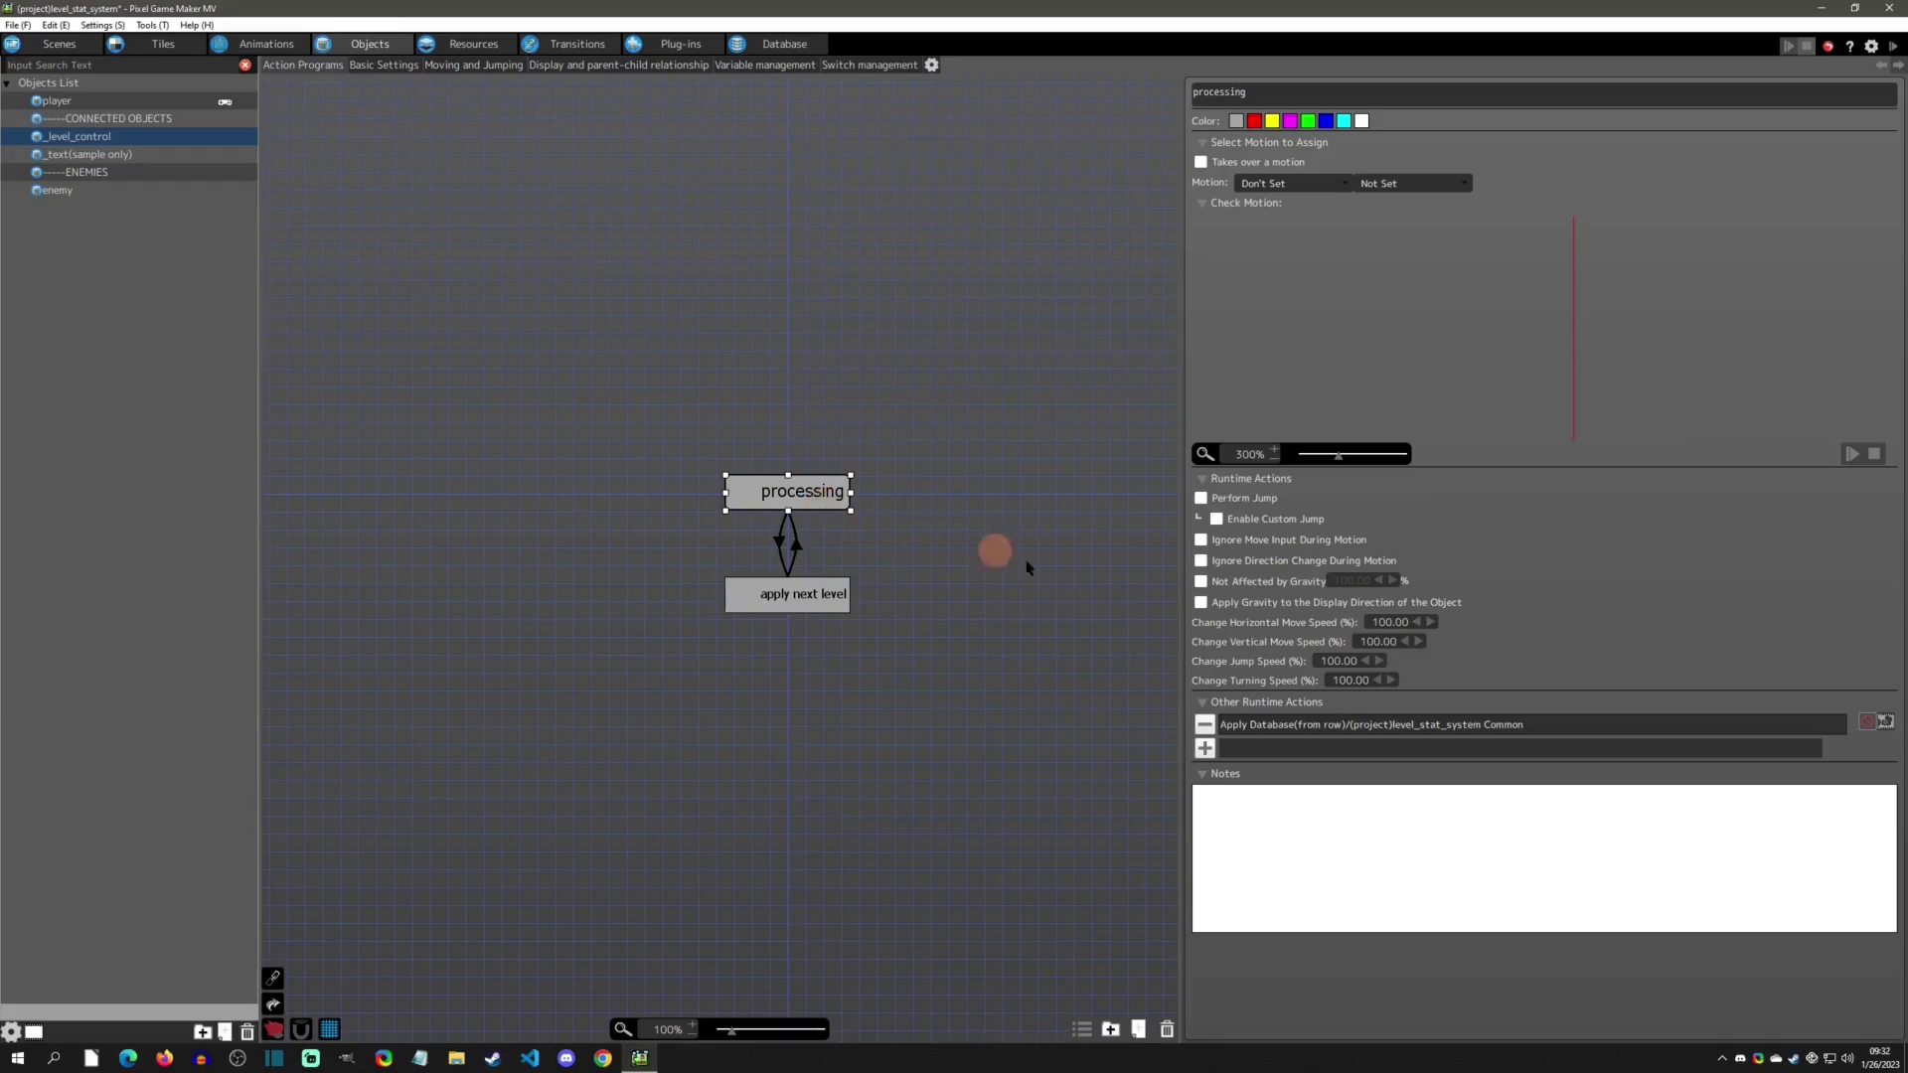
pyautogui.doubleClick(1237, 728)
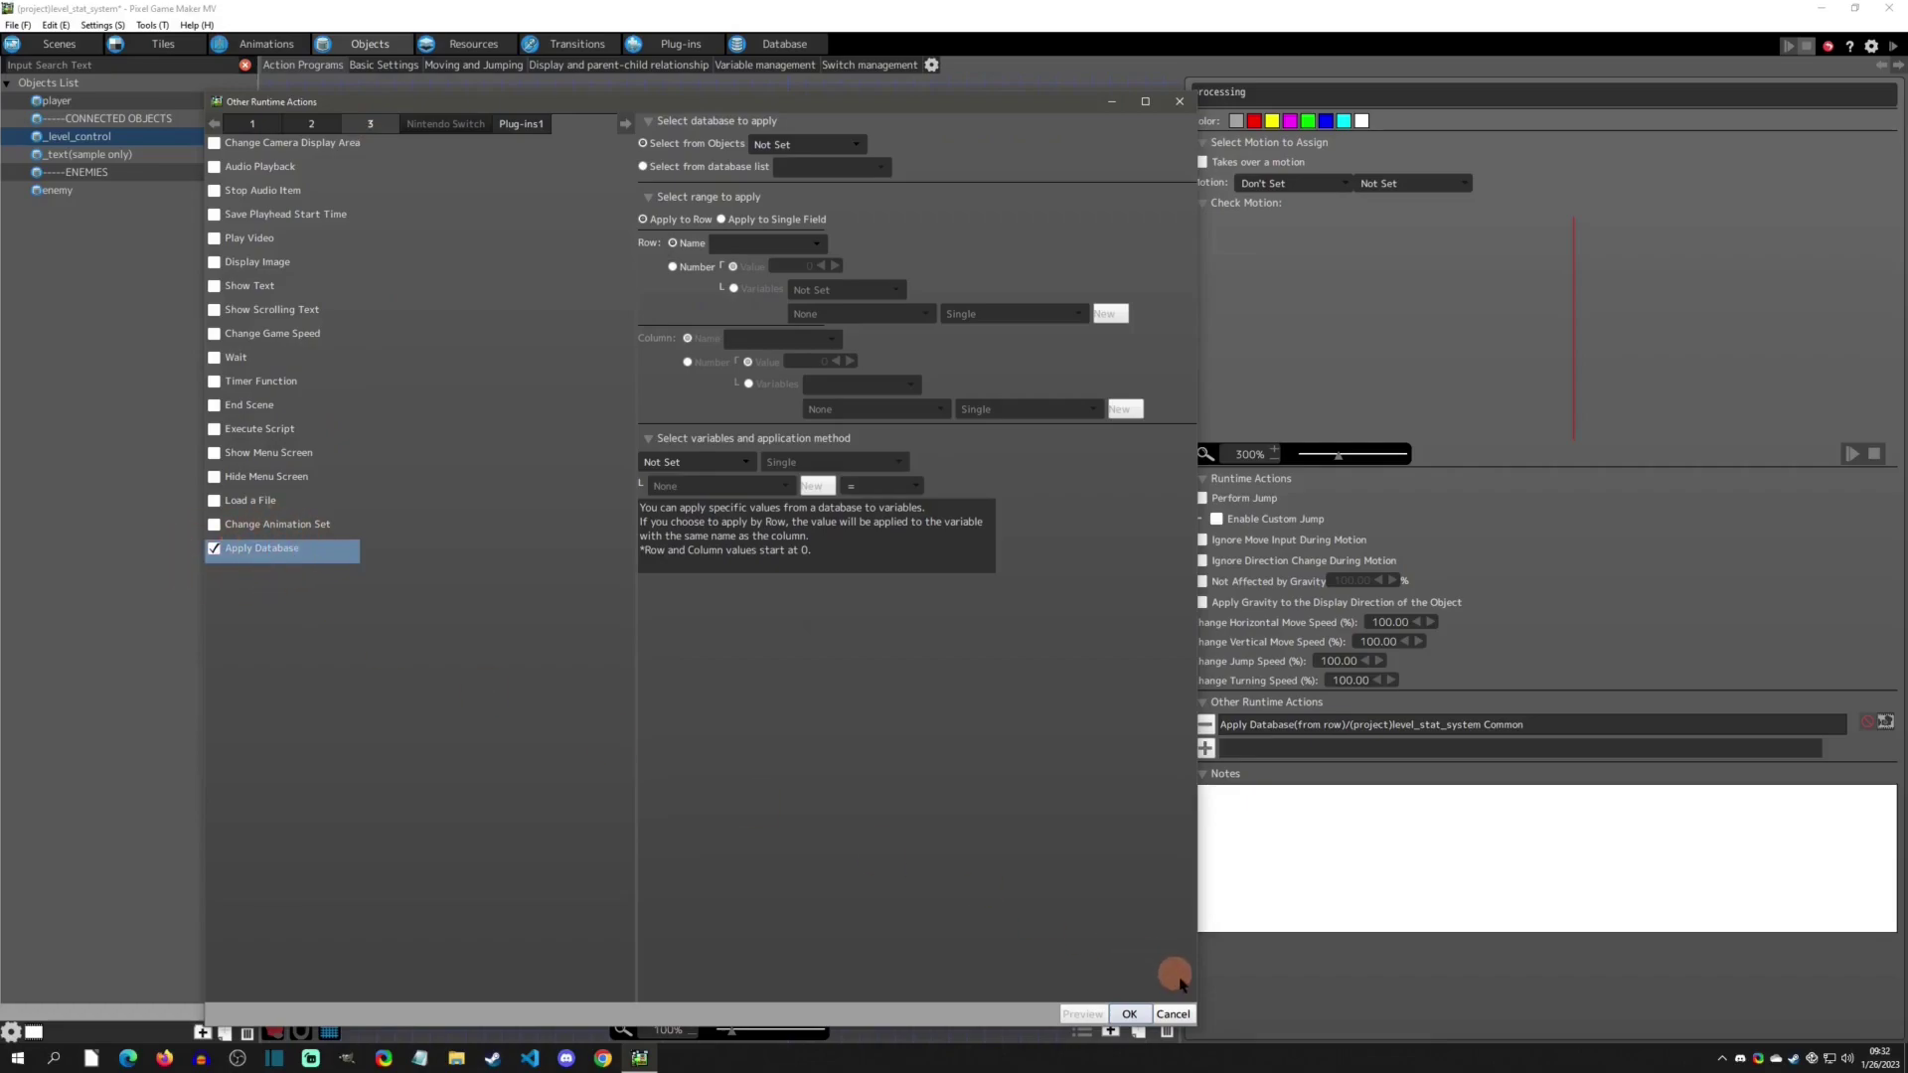
pyautogui.click(1173, 1012)
pyautogui.doubleClick(1321, 726)
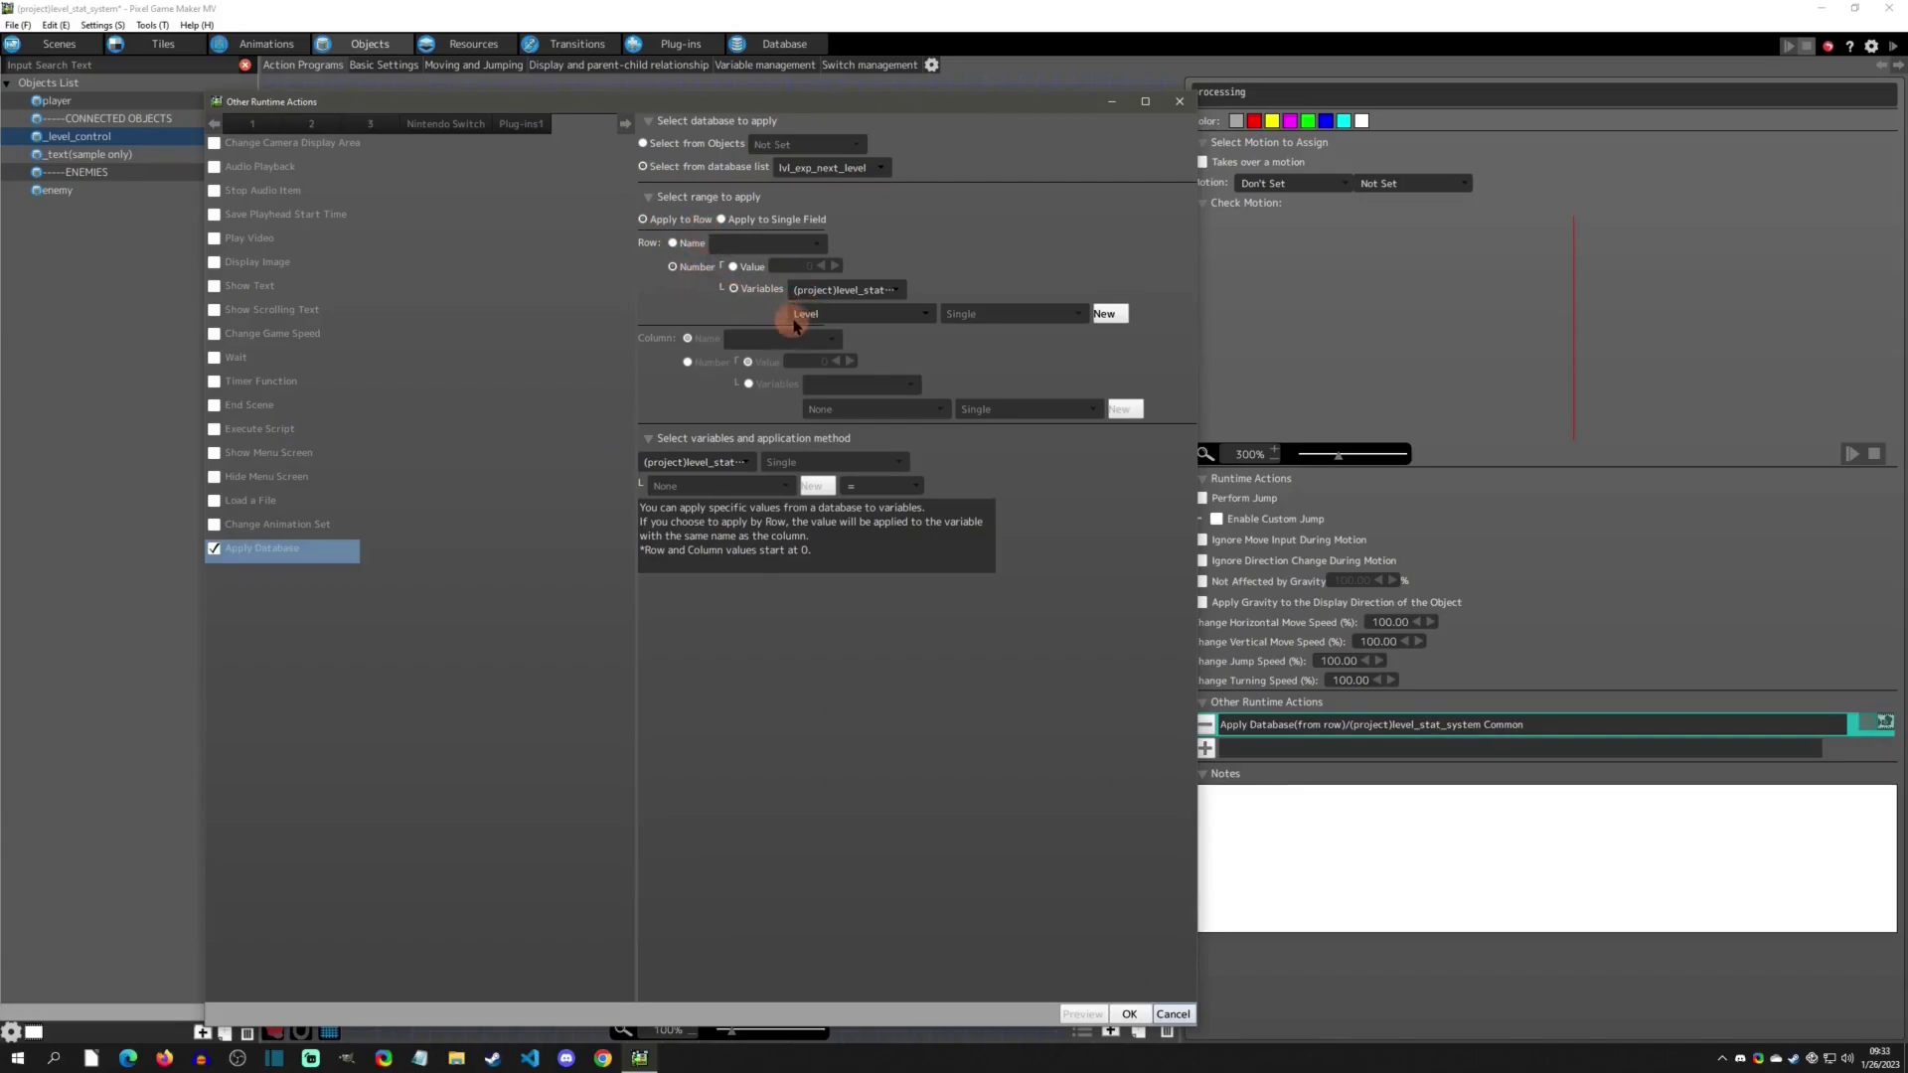
pyautogui.click(891, 291)
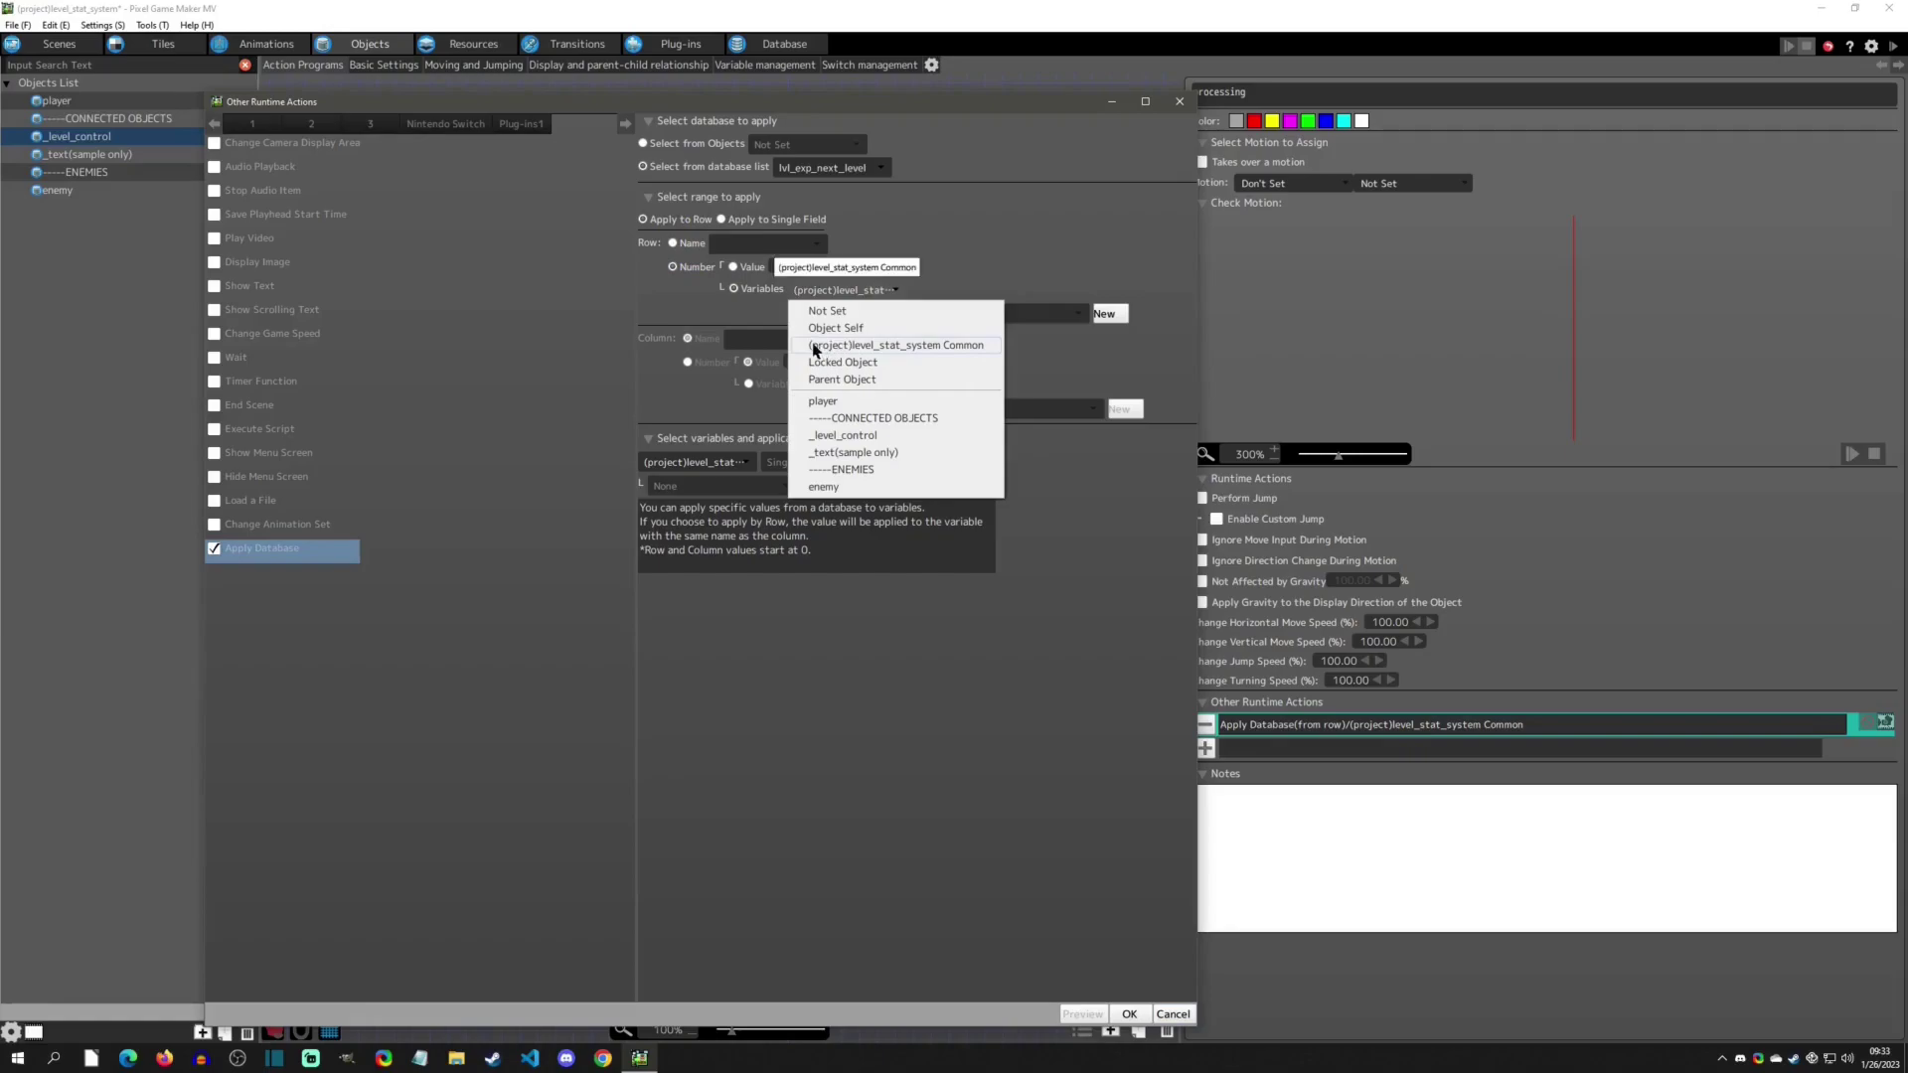
pyautogui.click(977, 353)
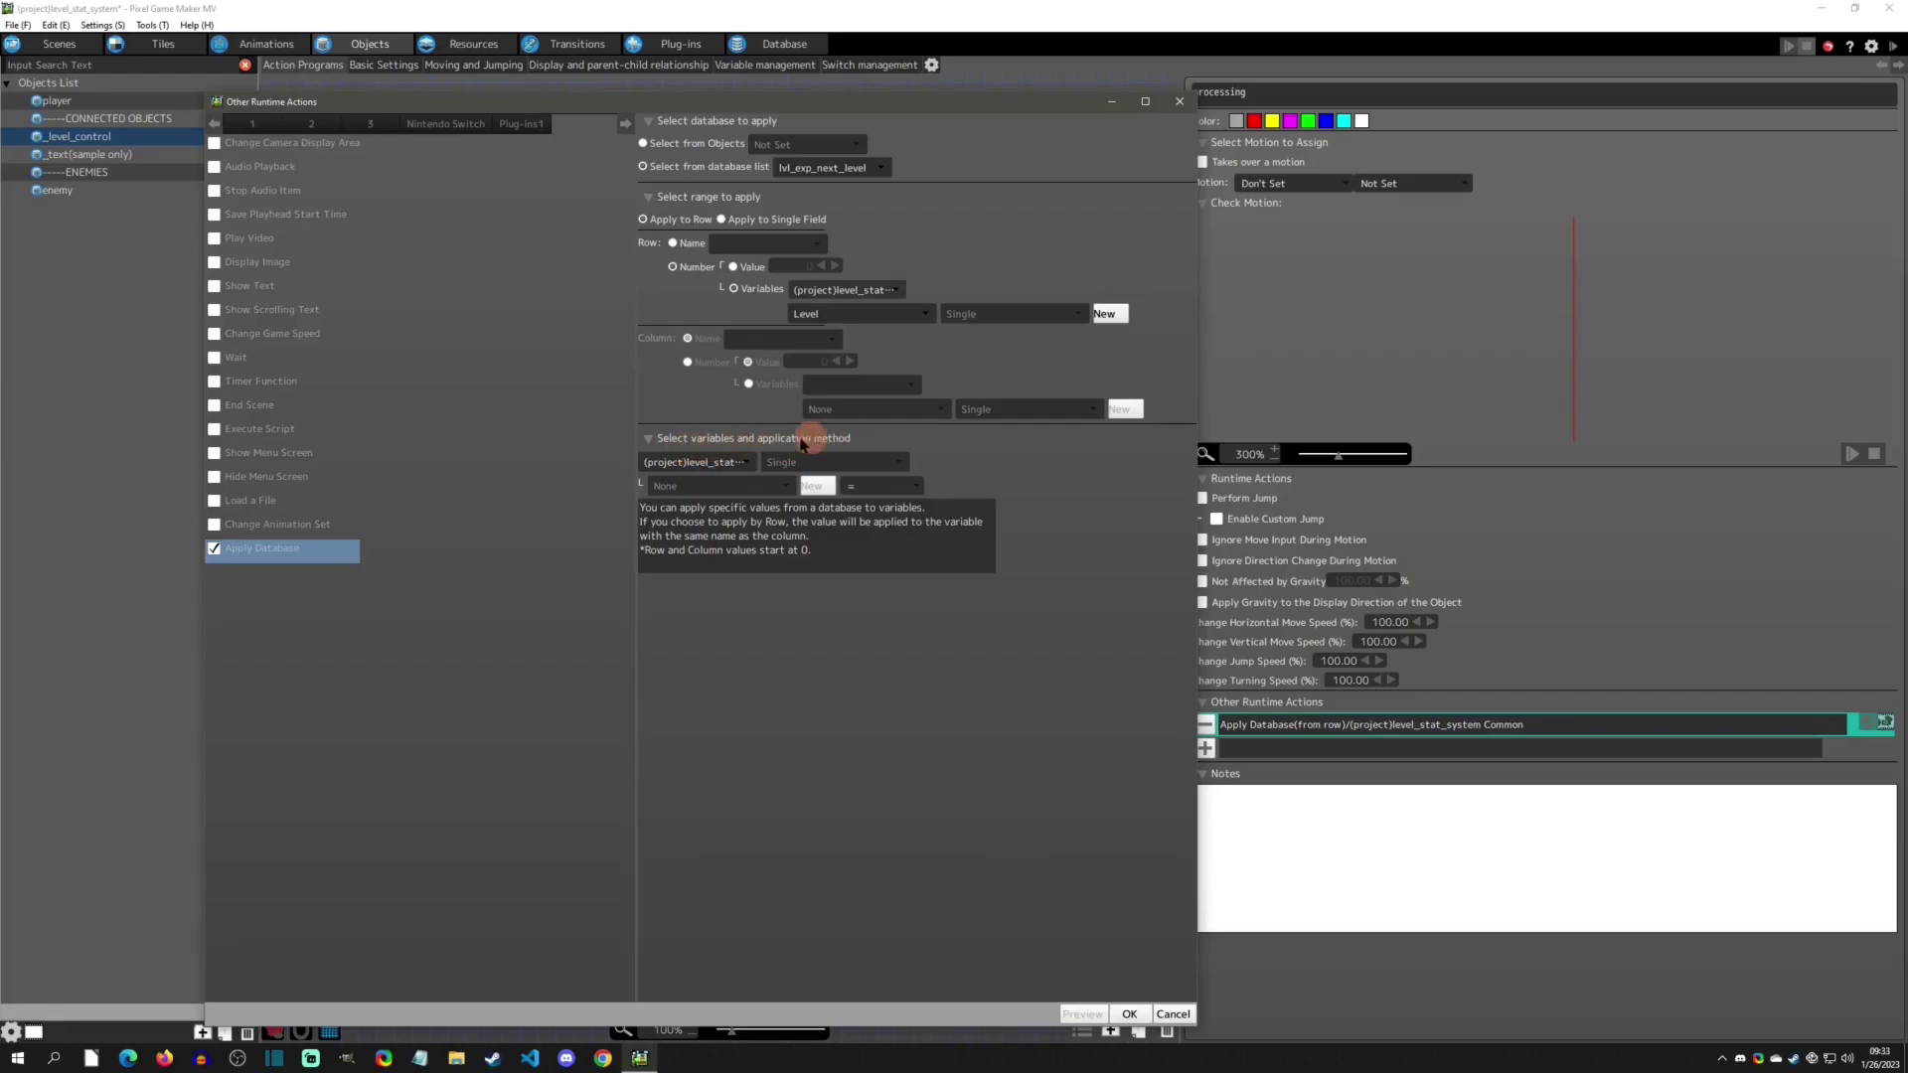
pyautogui.click(712, 463)
pyautogui.click(767, 517)
pyautogui.click(1171, 1014)
# Step: Compare the rows and ExpToNextLevel column of lvl_exp_next_level with the project's Level and ExpToNextLevel variables
pyautogui.click(775, 44)
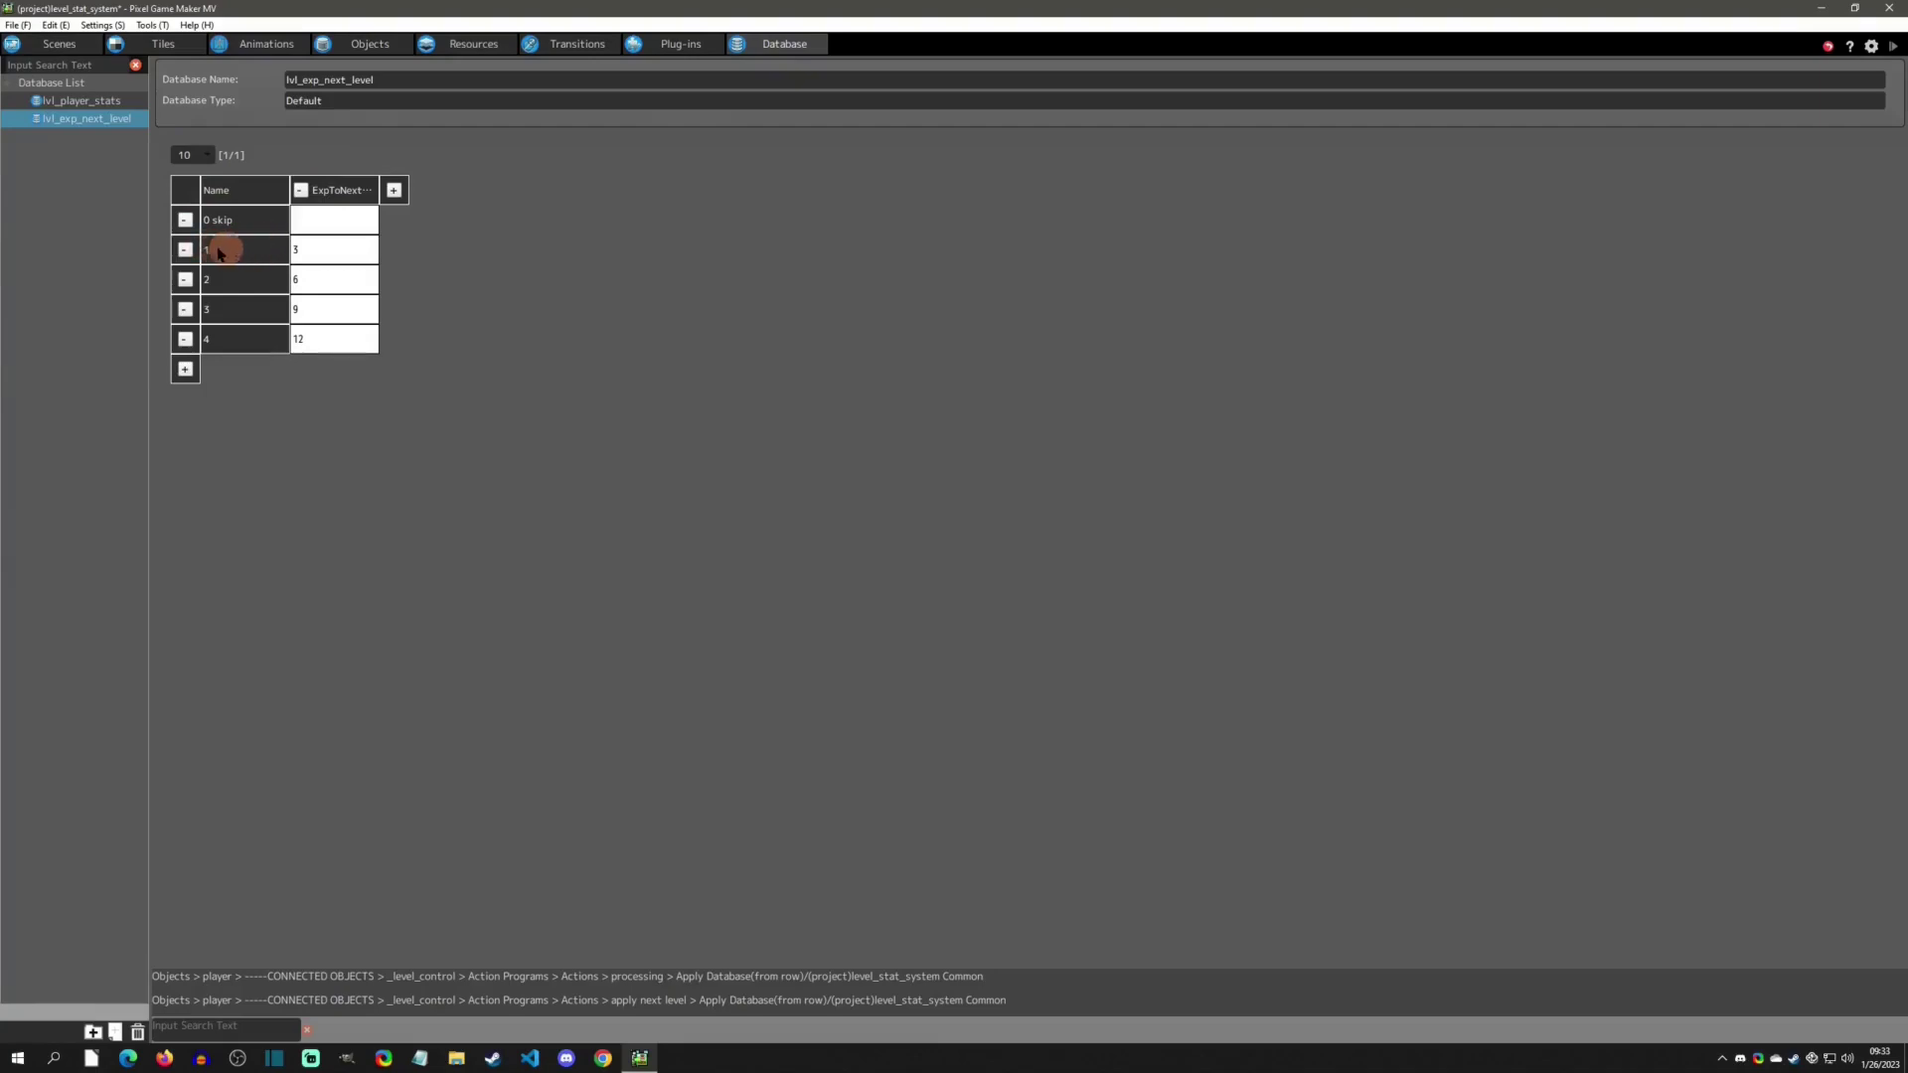
pyautogui.click(468, 44)
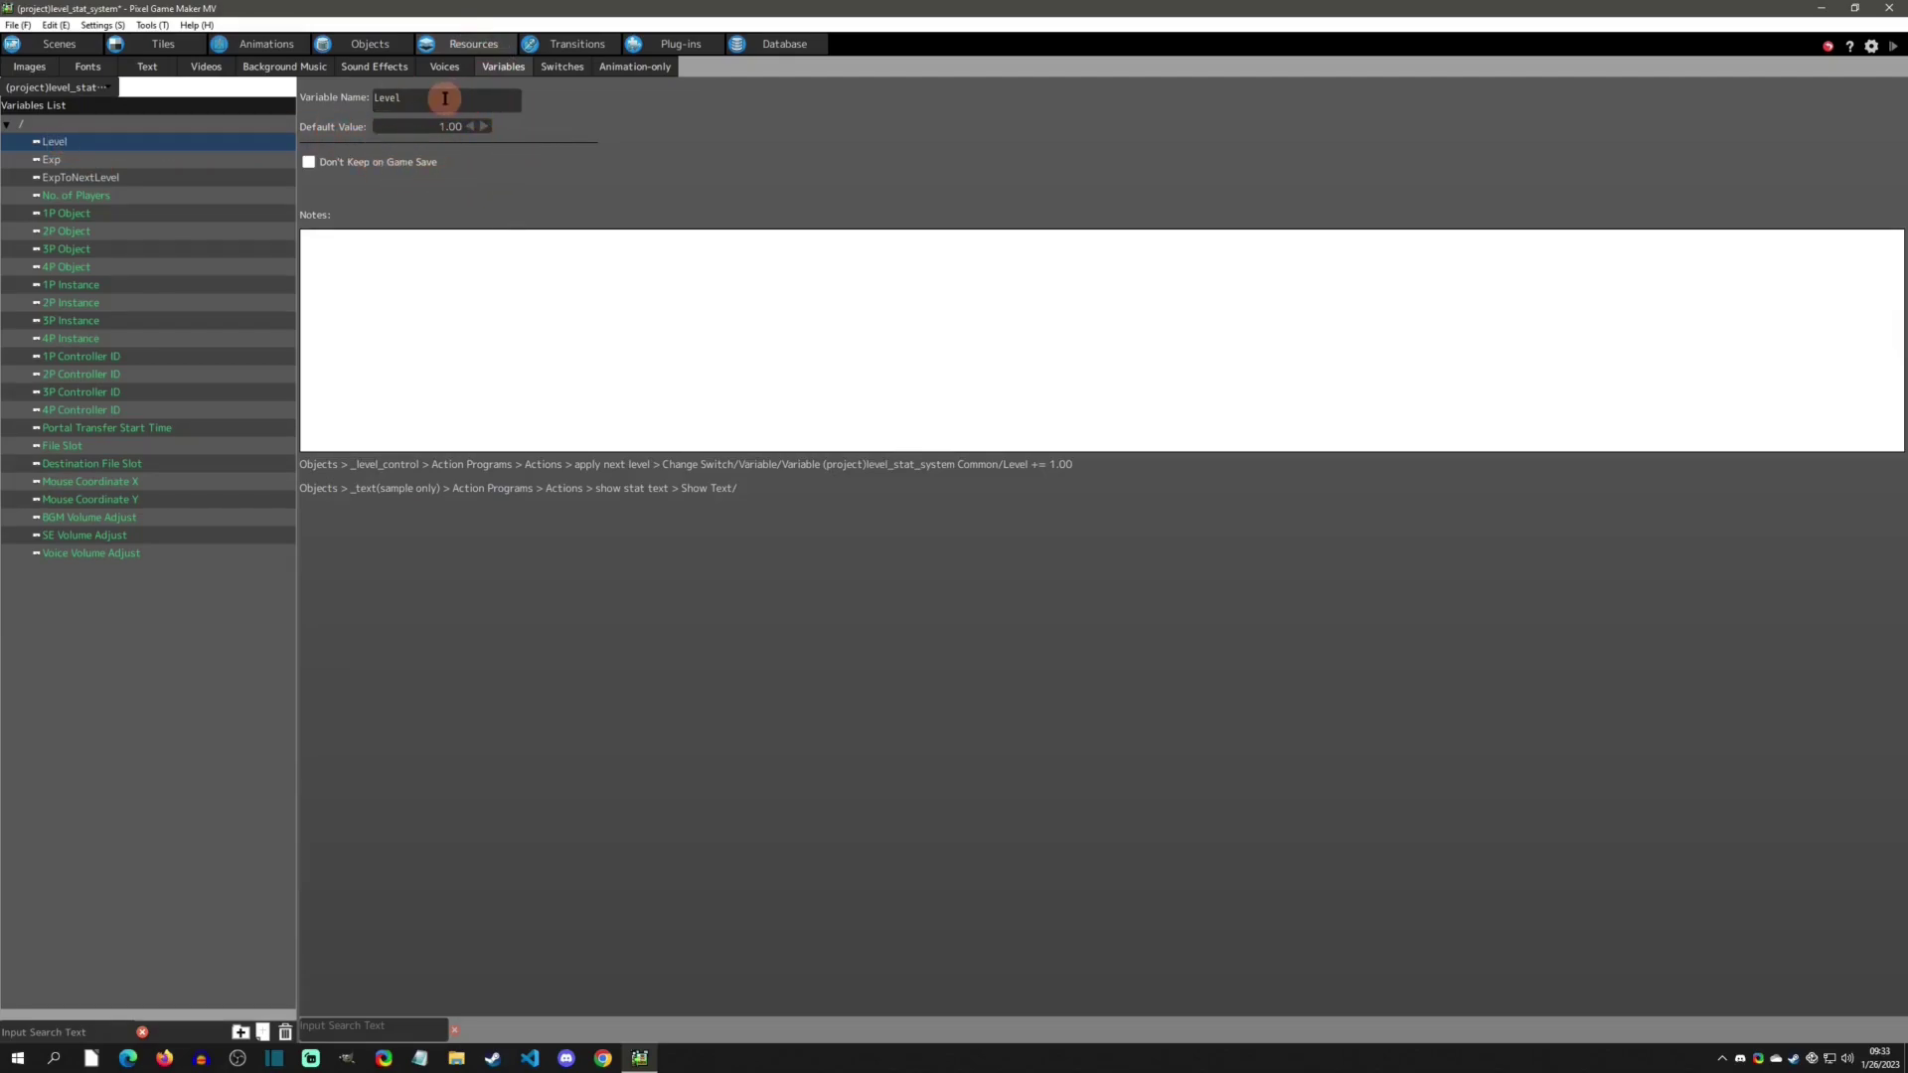
pyautogui.click(780, 43)
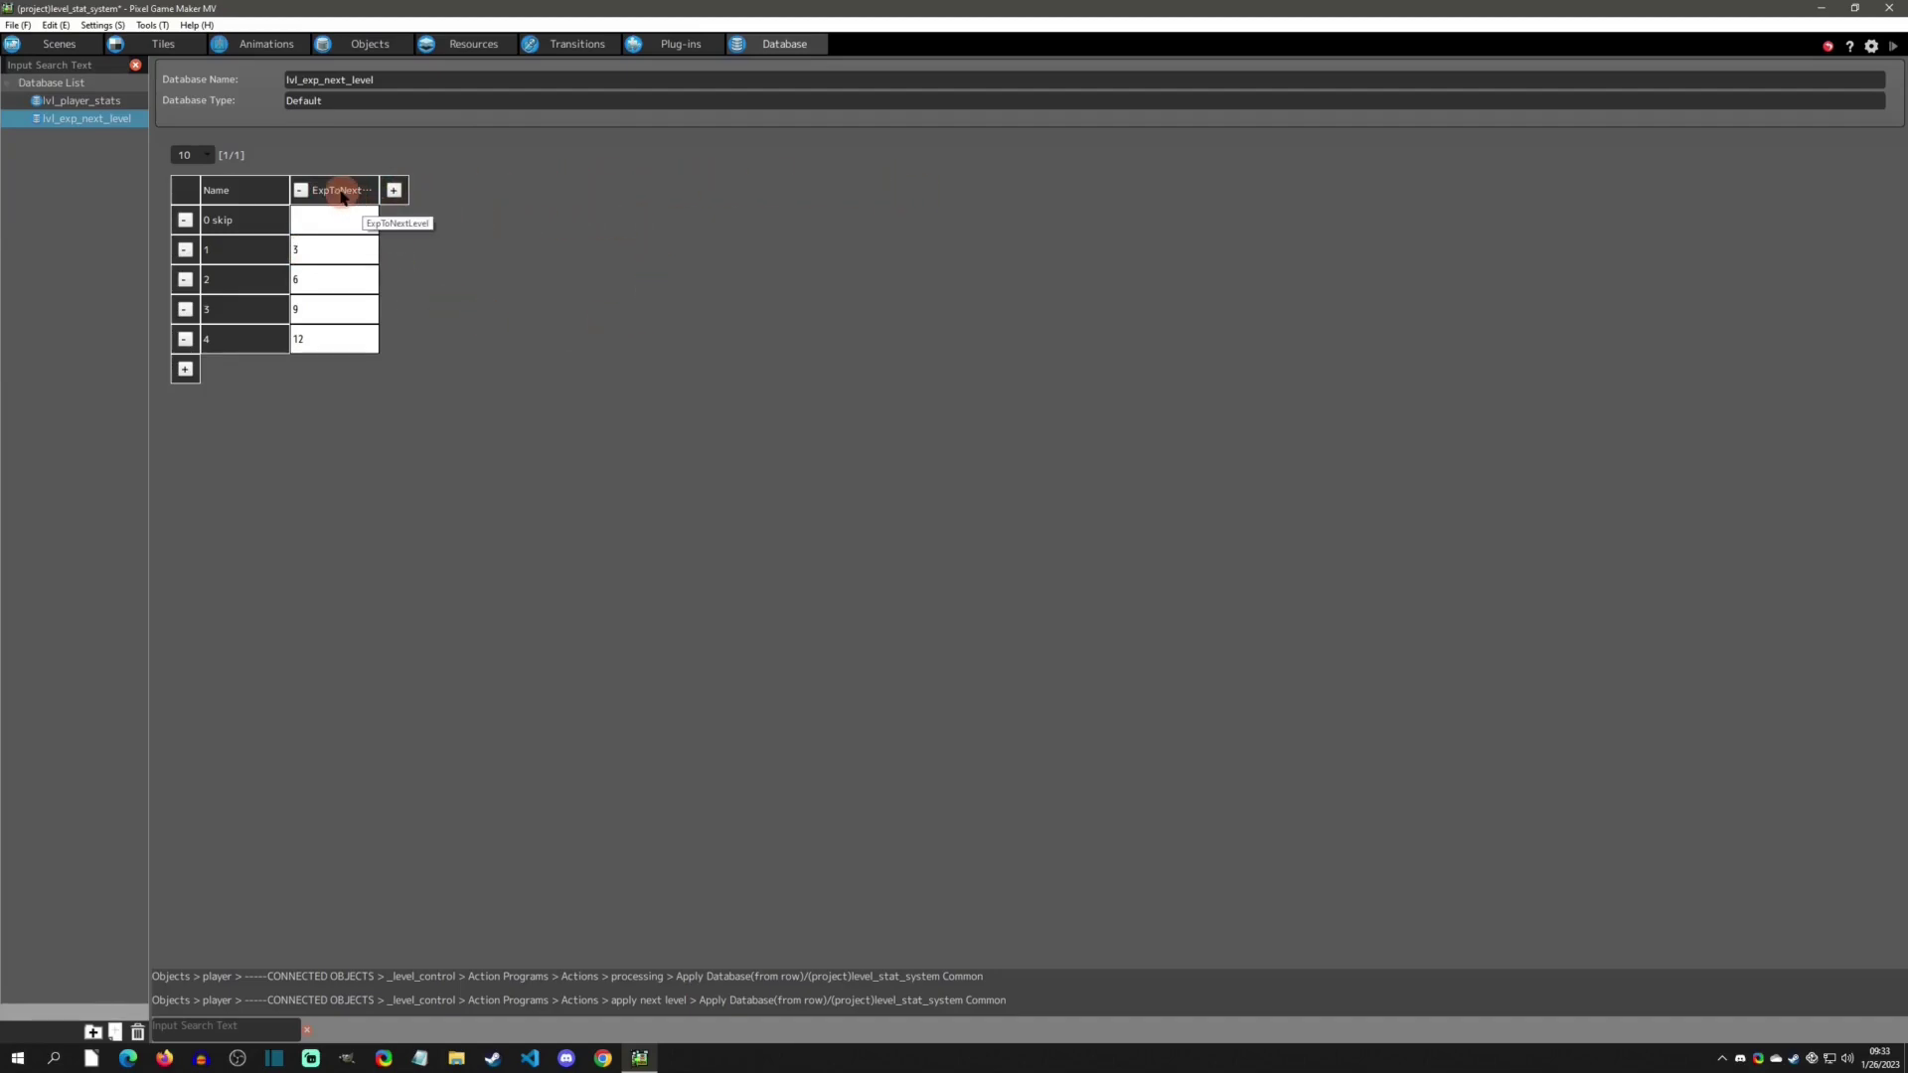
pyautogui.click(473, 43)
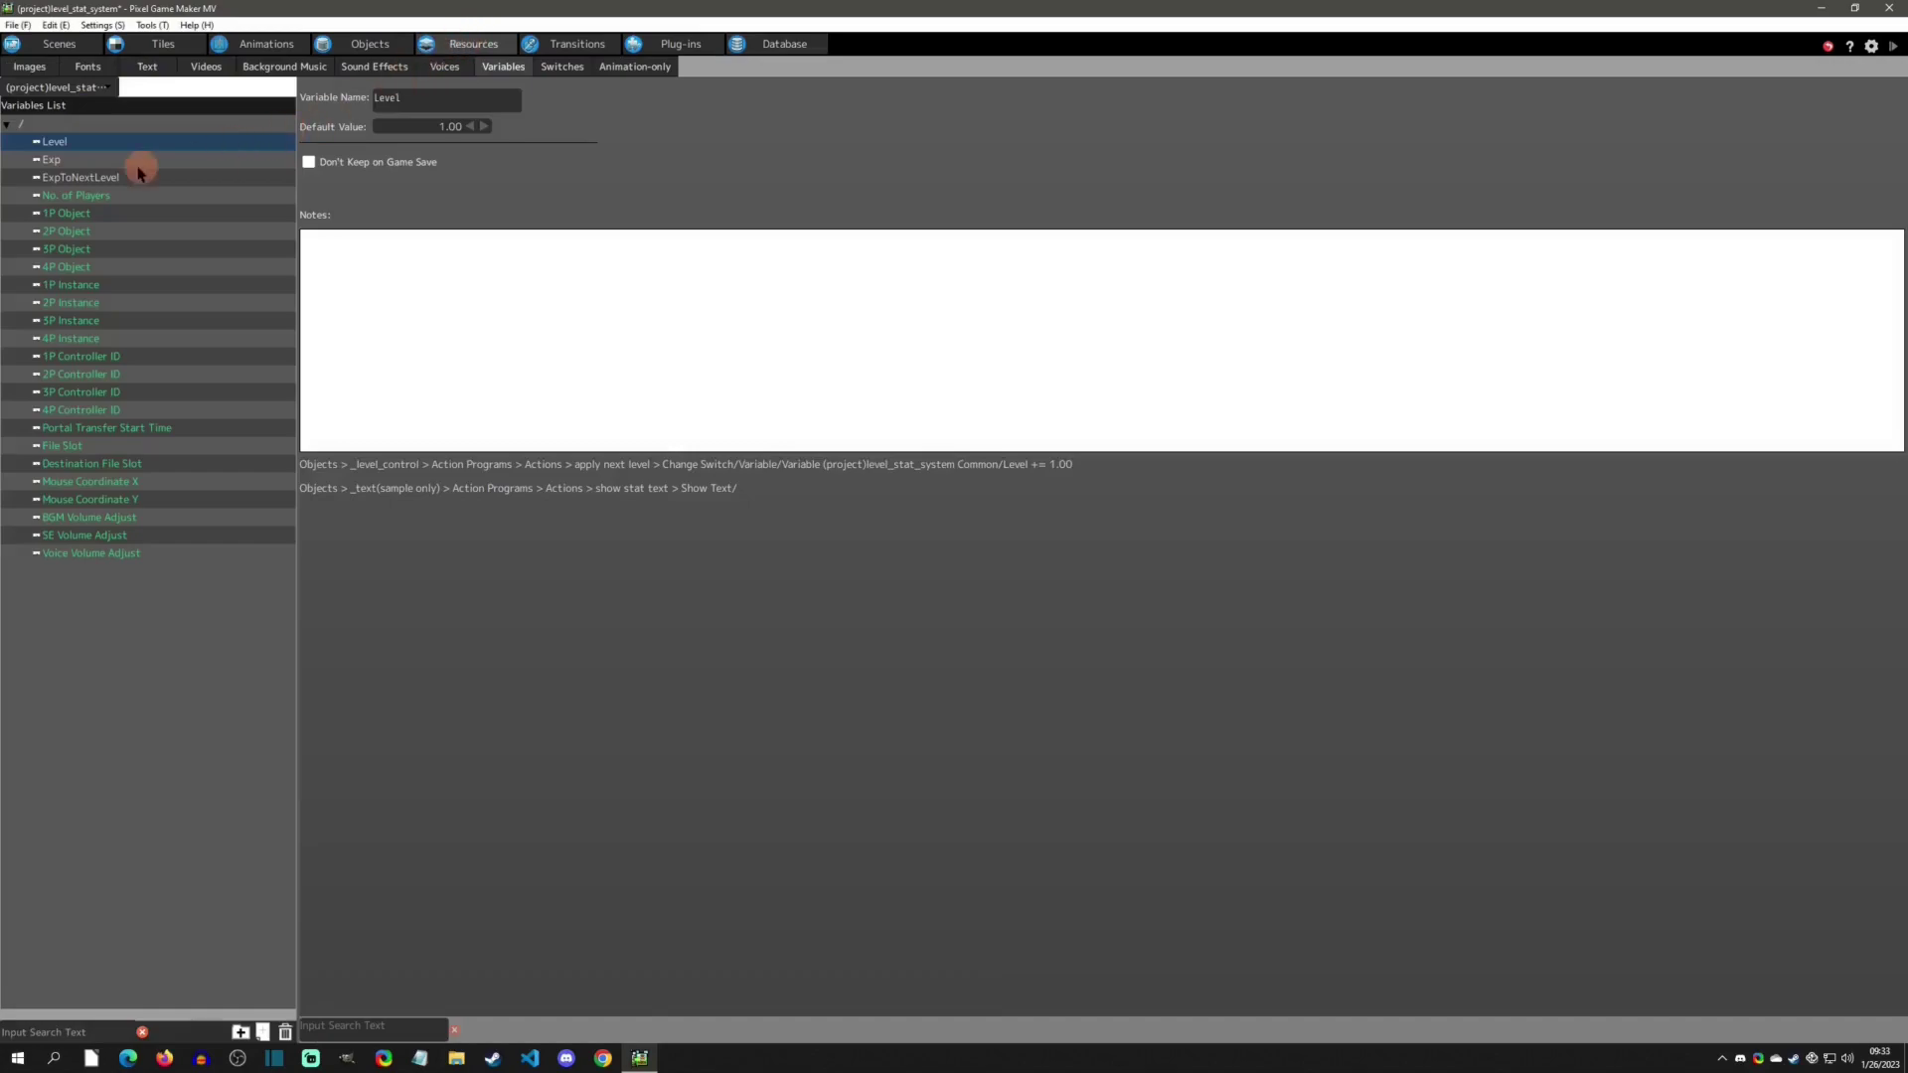
pyautogui.click(785, 44)
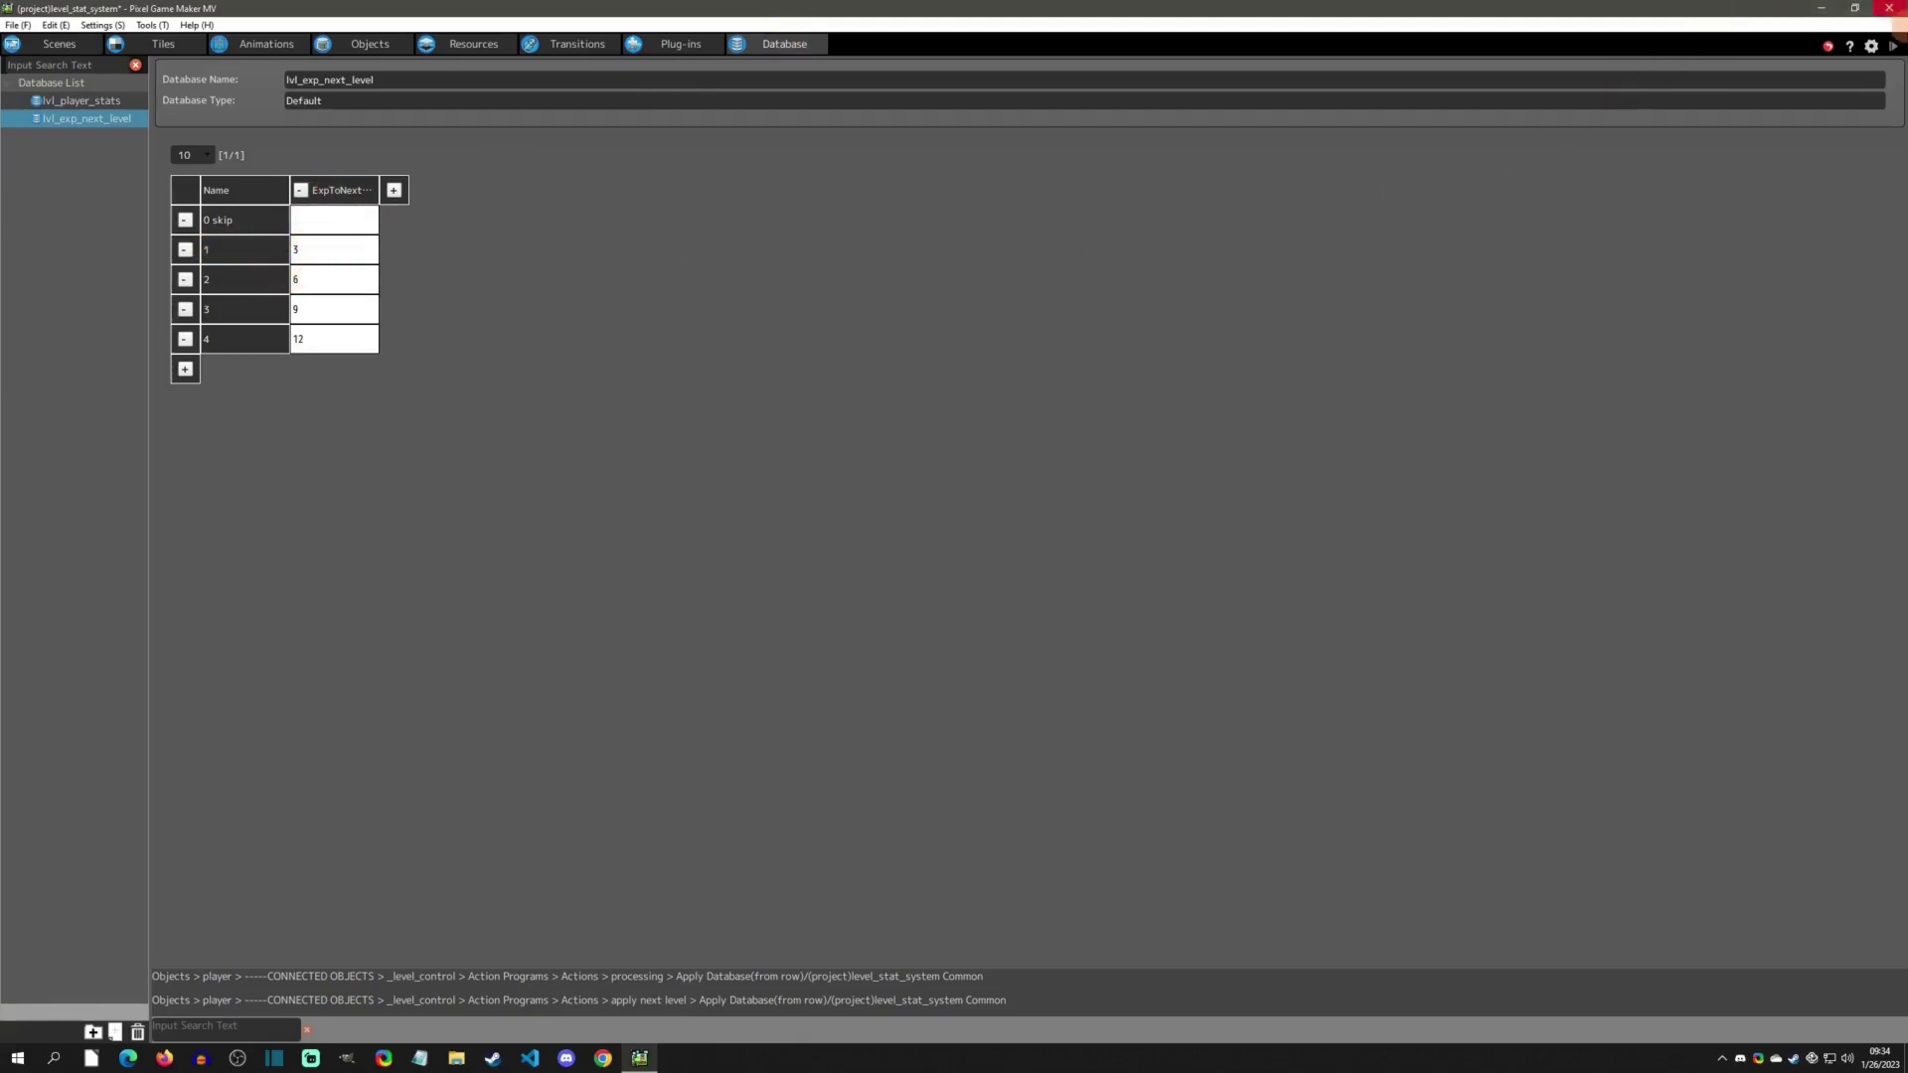
# Step: Test-play the game to check the displayed level stats, and inspect the ExpToNextLevel variable's settings
pyautogui.click(1894, 47)
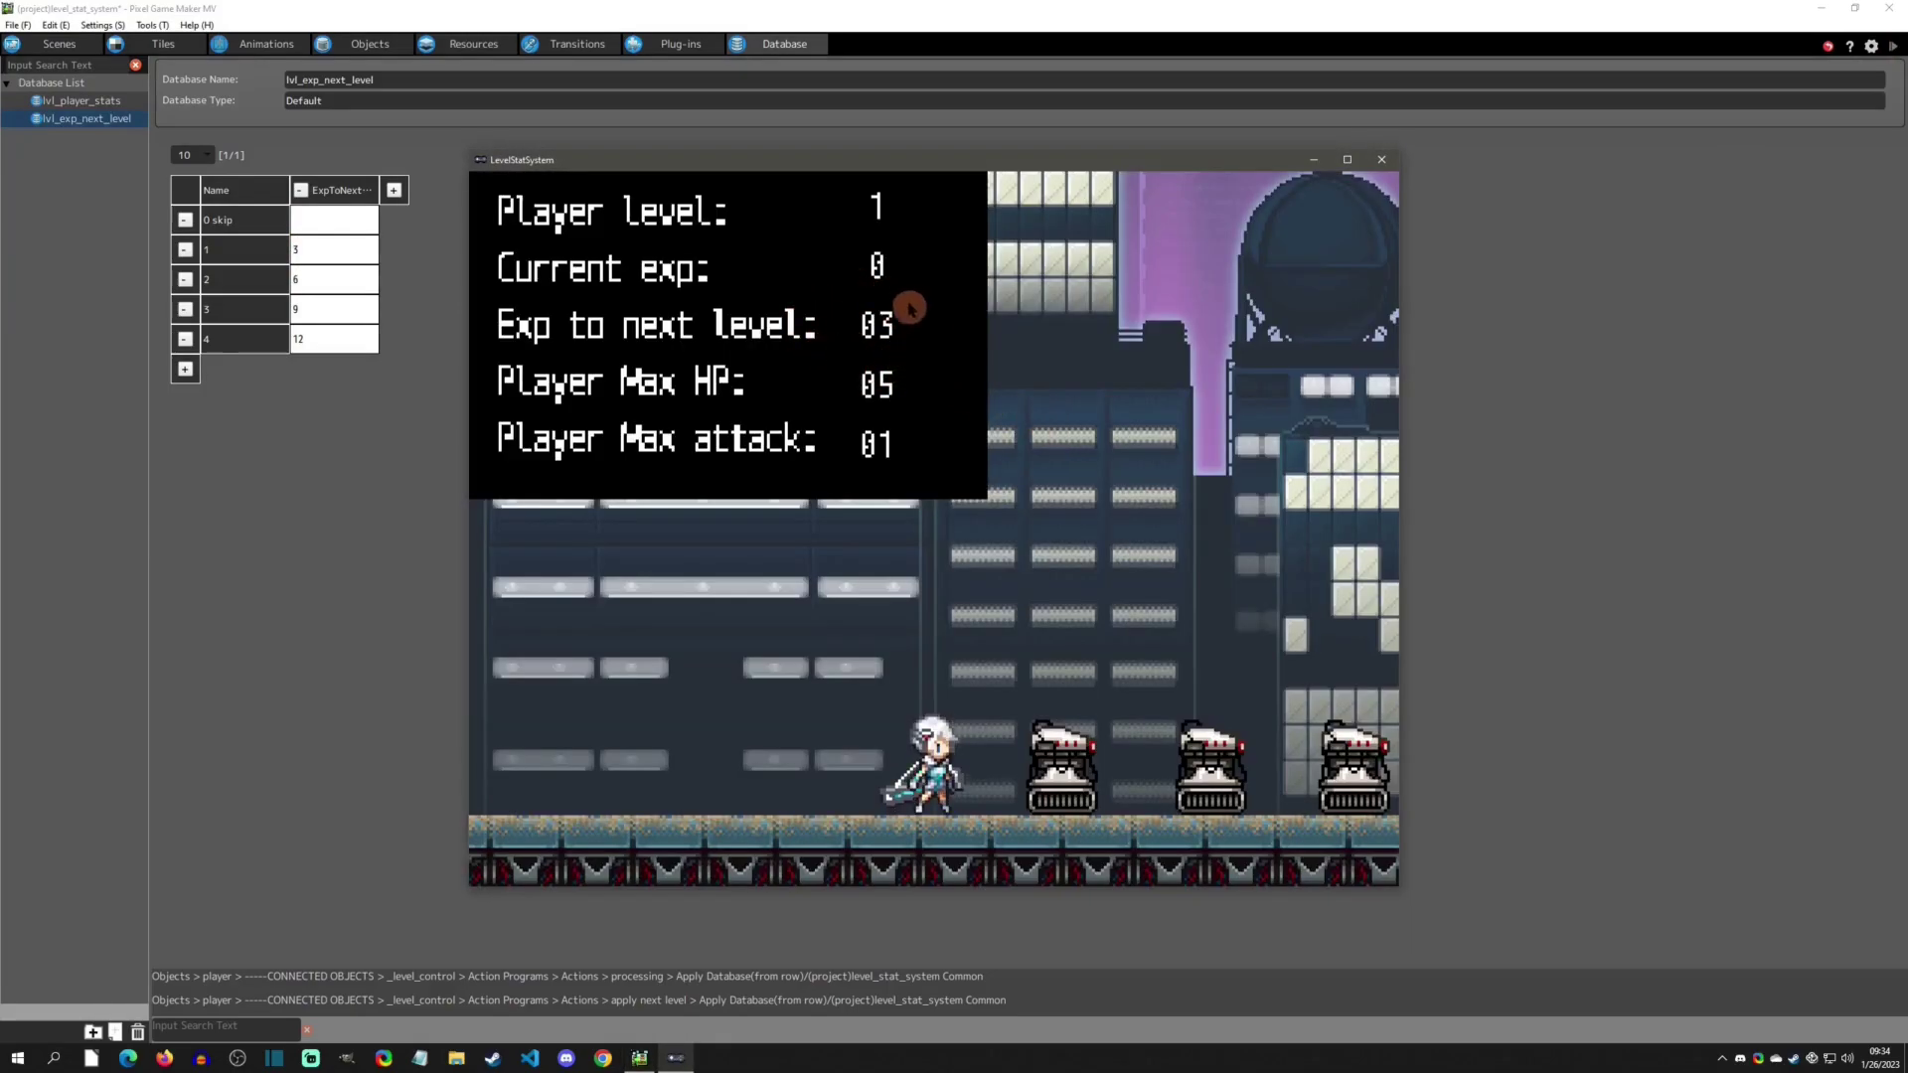
pyautogui.click(1381, 159)
pyautogui.click(477, 44)
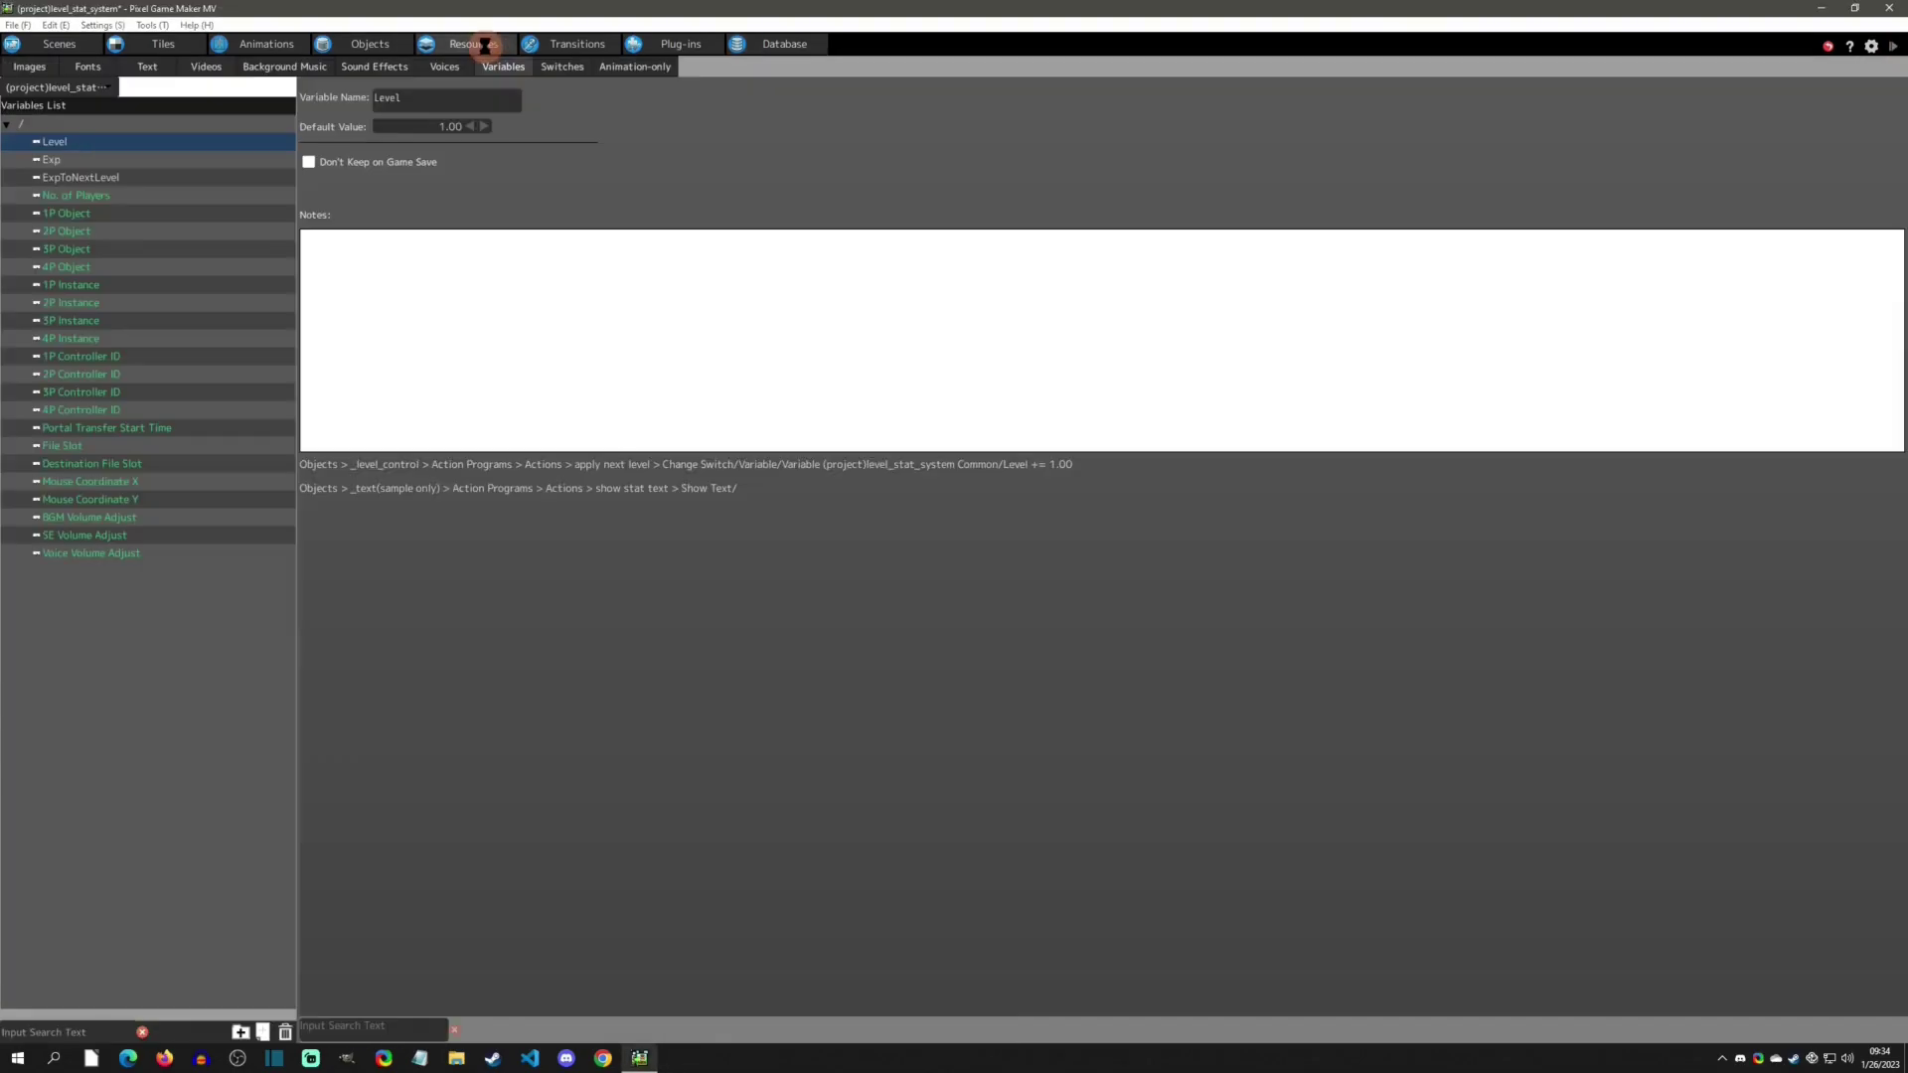
pyautogui.click(84, 177)
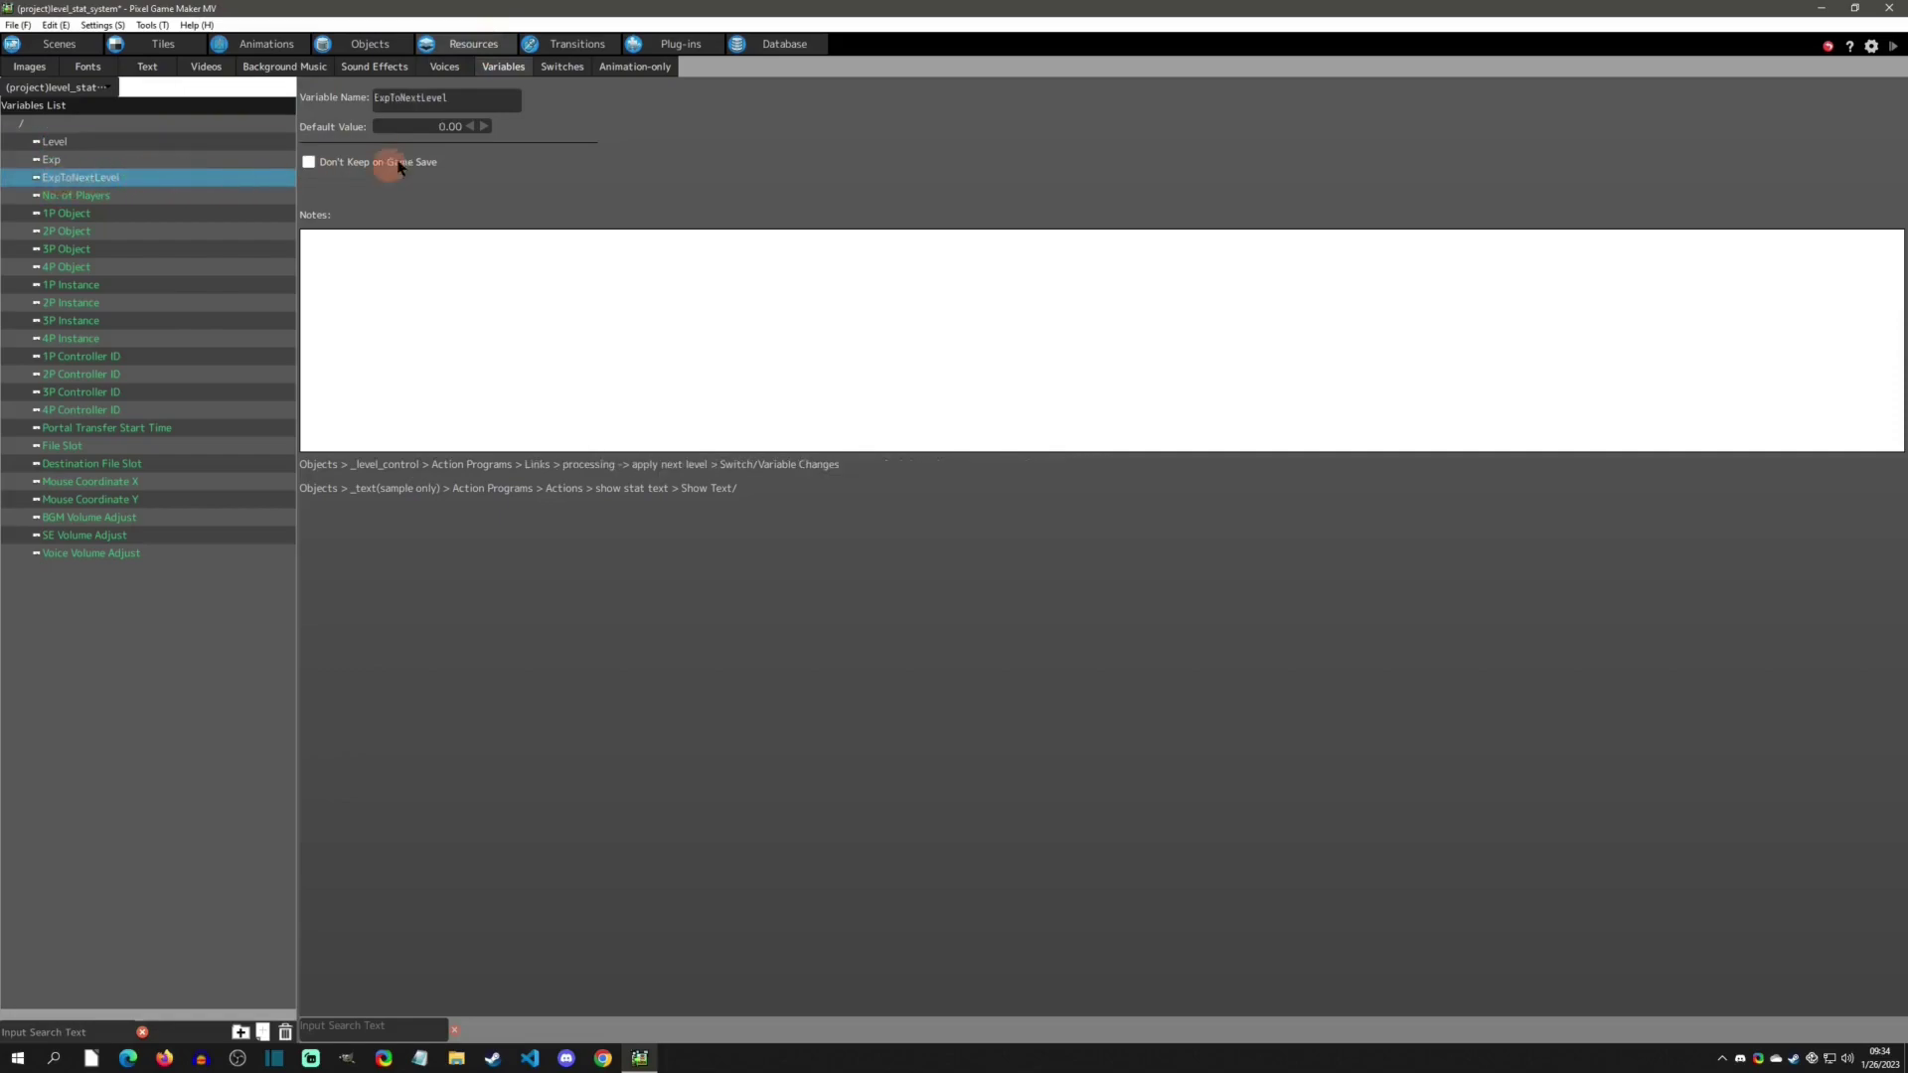
# Step: Trace the processing action's Apply Database entry through the lvl_exp_next_level table and the project variables
pyautogui.click(373, 44)
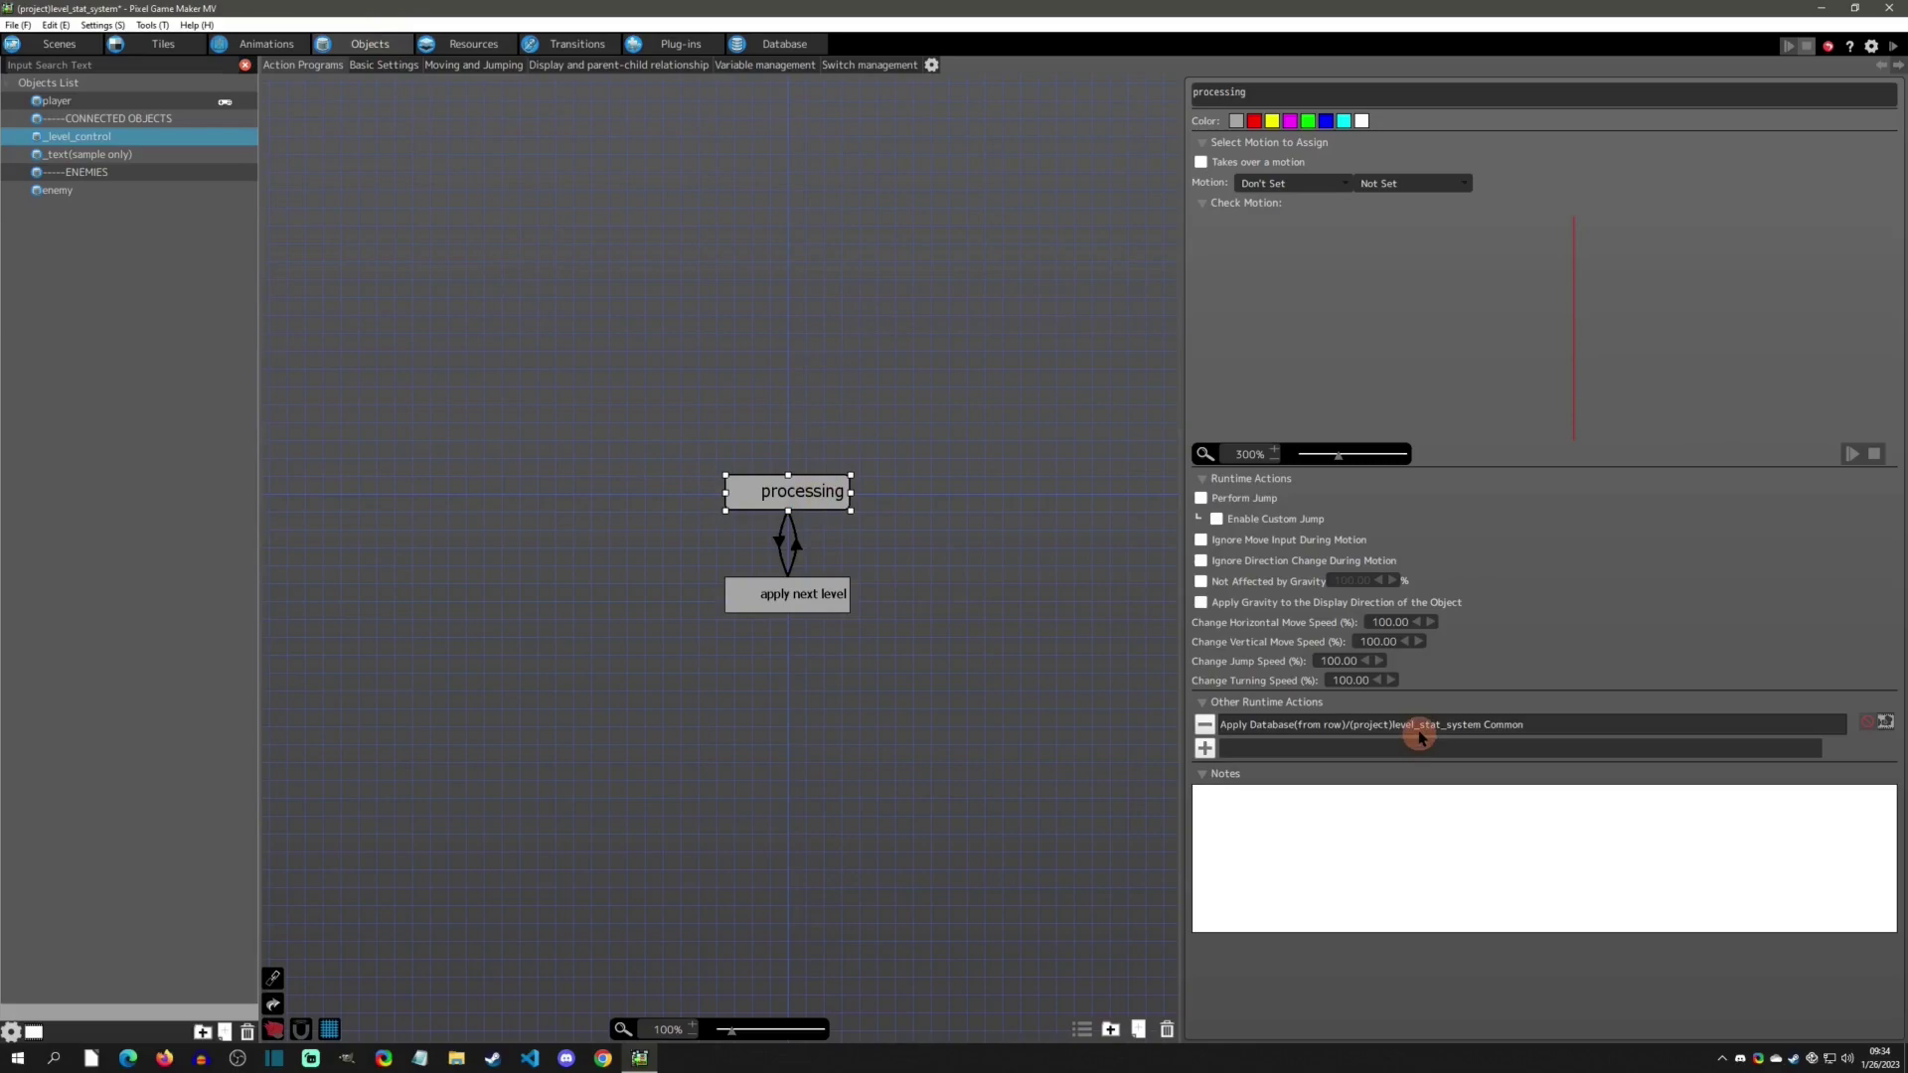
pyautogui.click(790, 46)
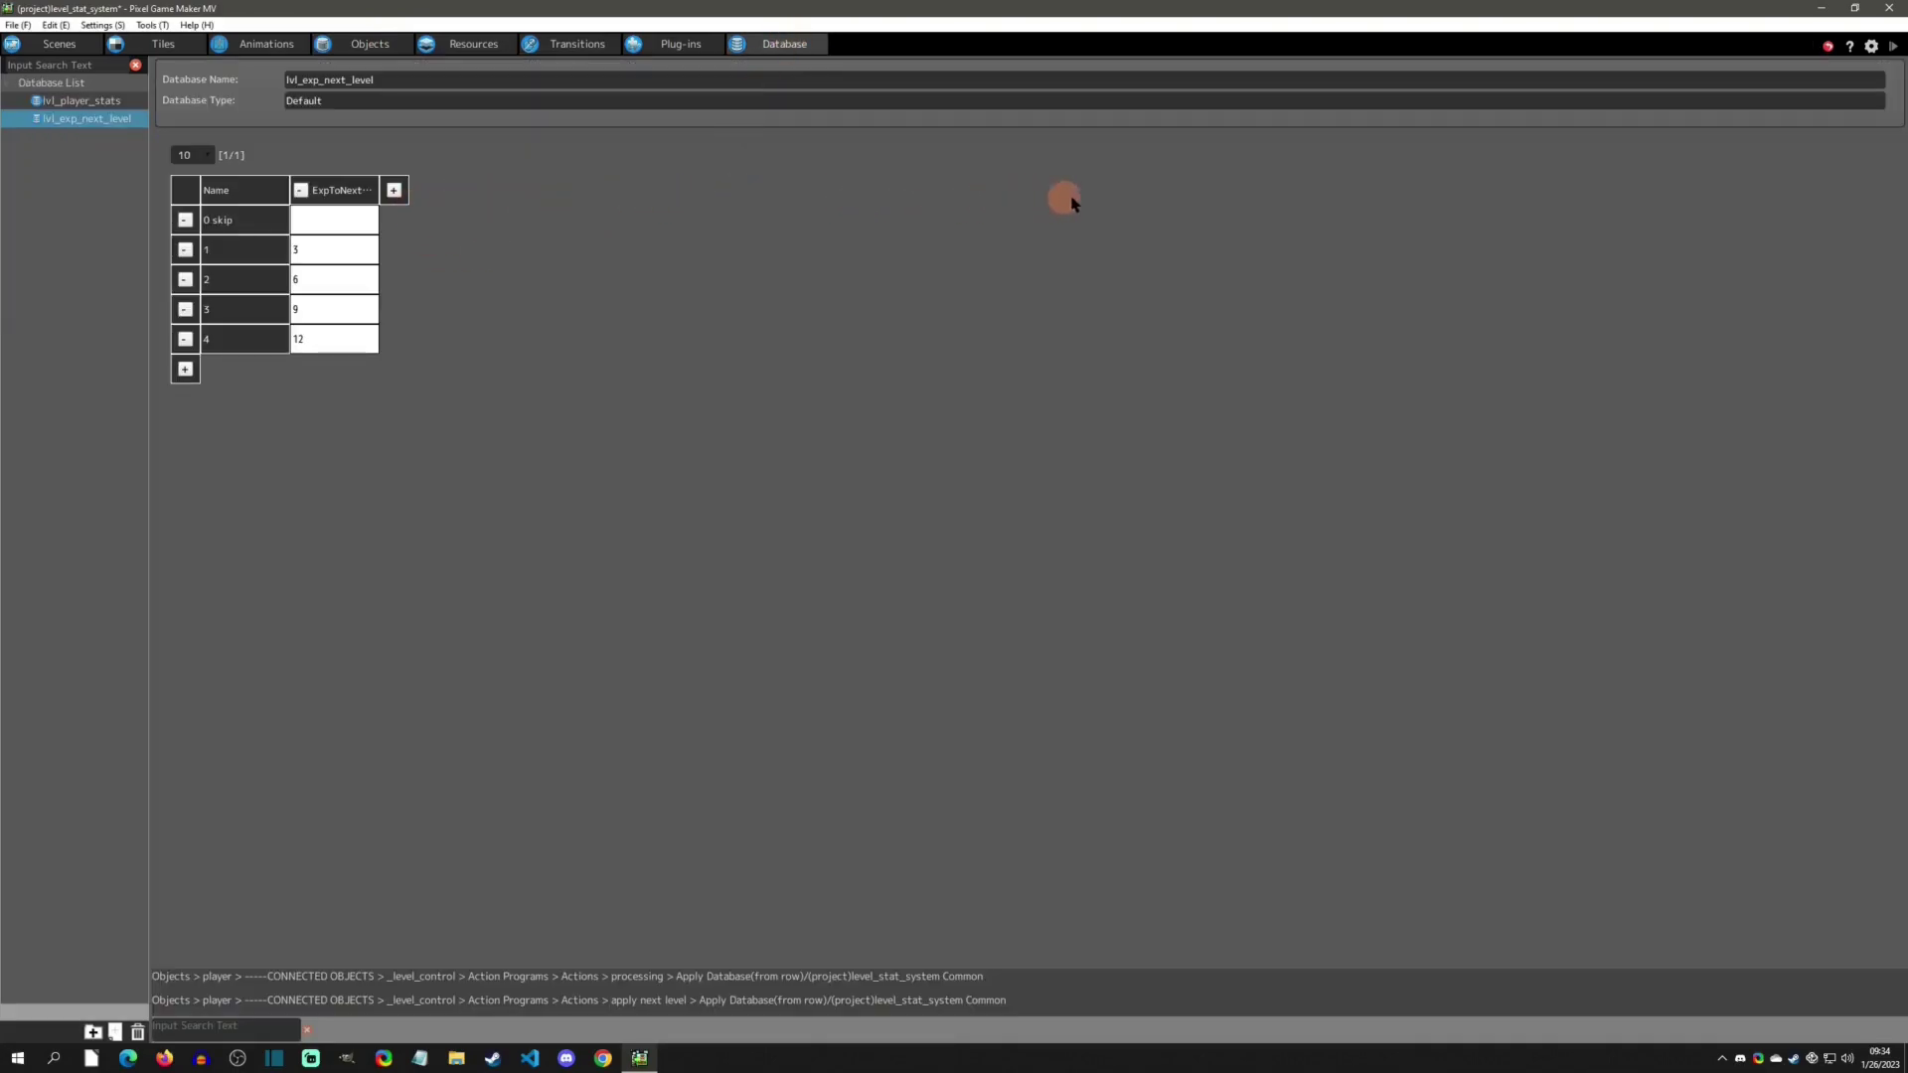
pyautogui.click(473, 45)
pyautogui.click(376, 46)
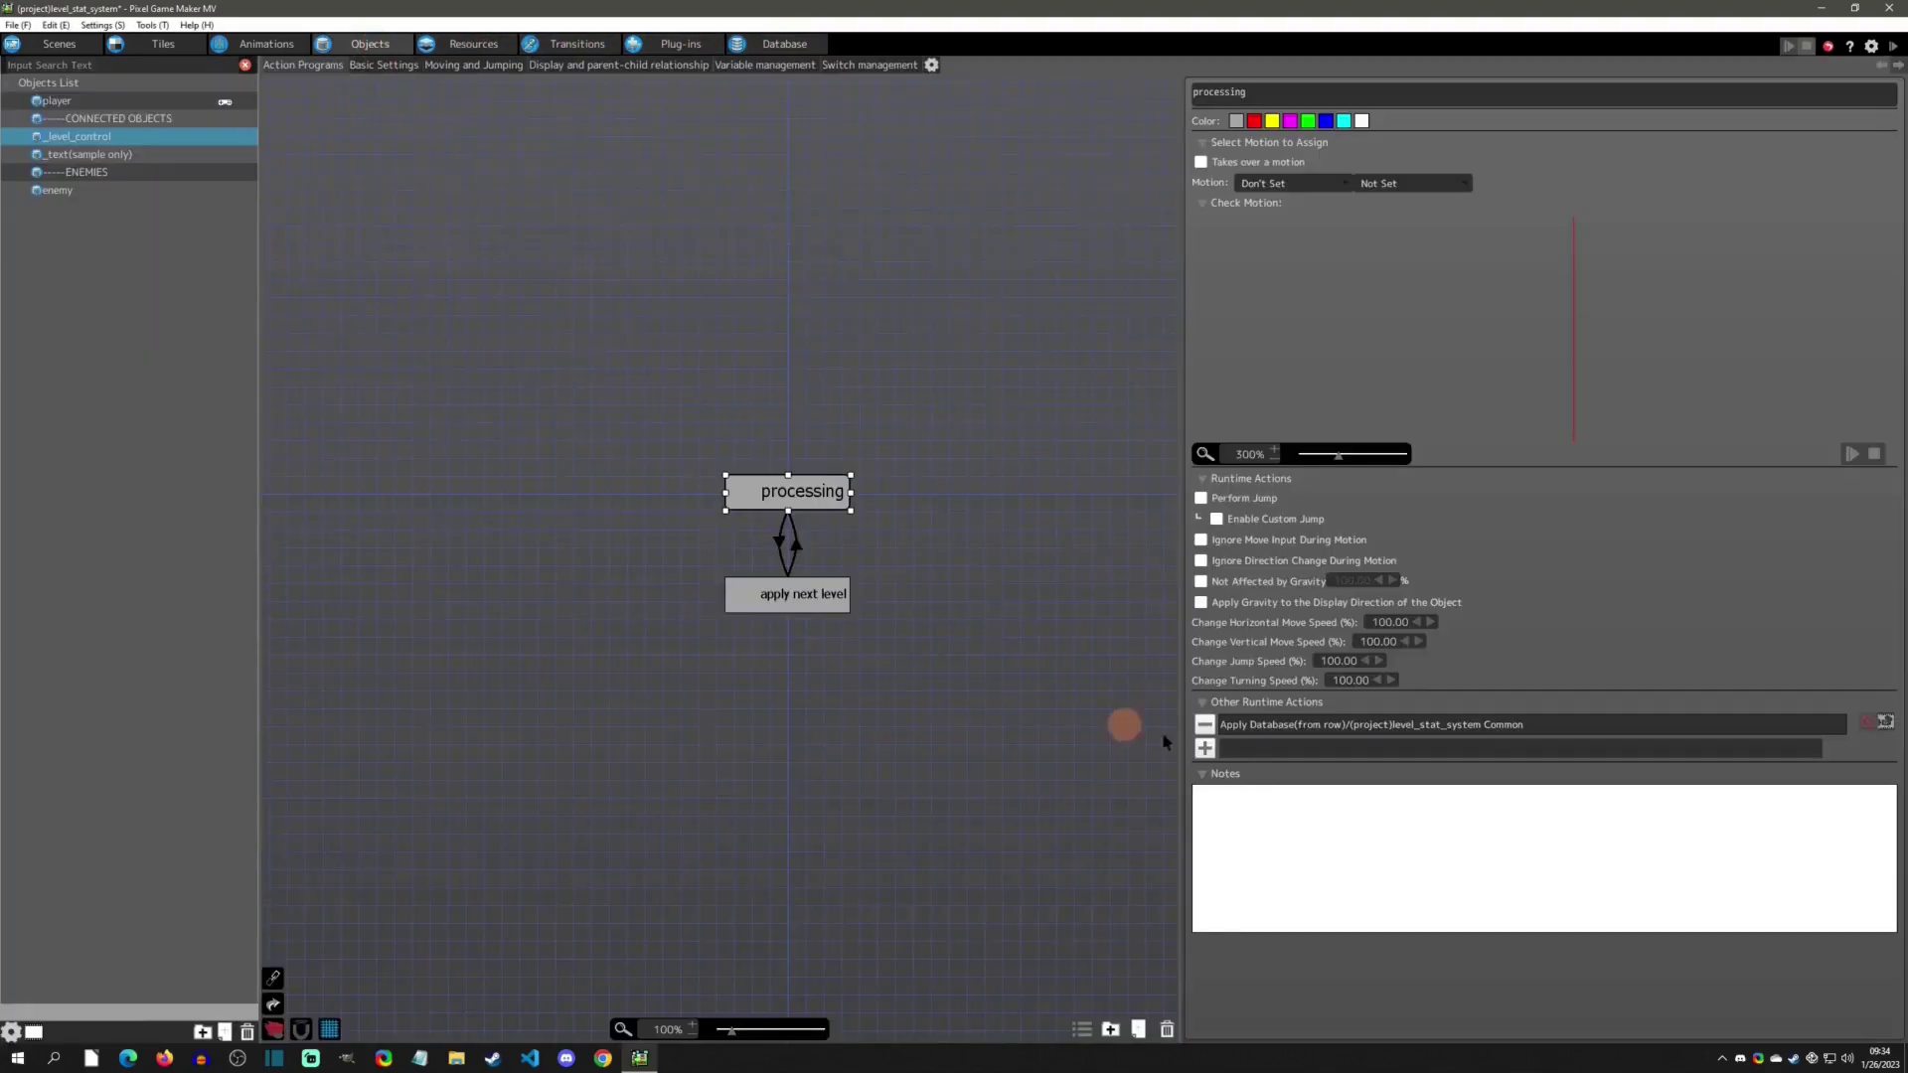
# Step: In processing's Apply Database action, try player as the target variable source and restore (project)level_stat_system Common
pyautogui.doubleClick(1405, 724)
pyautogui.click(721, 464)
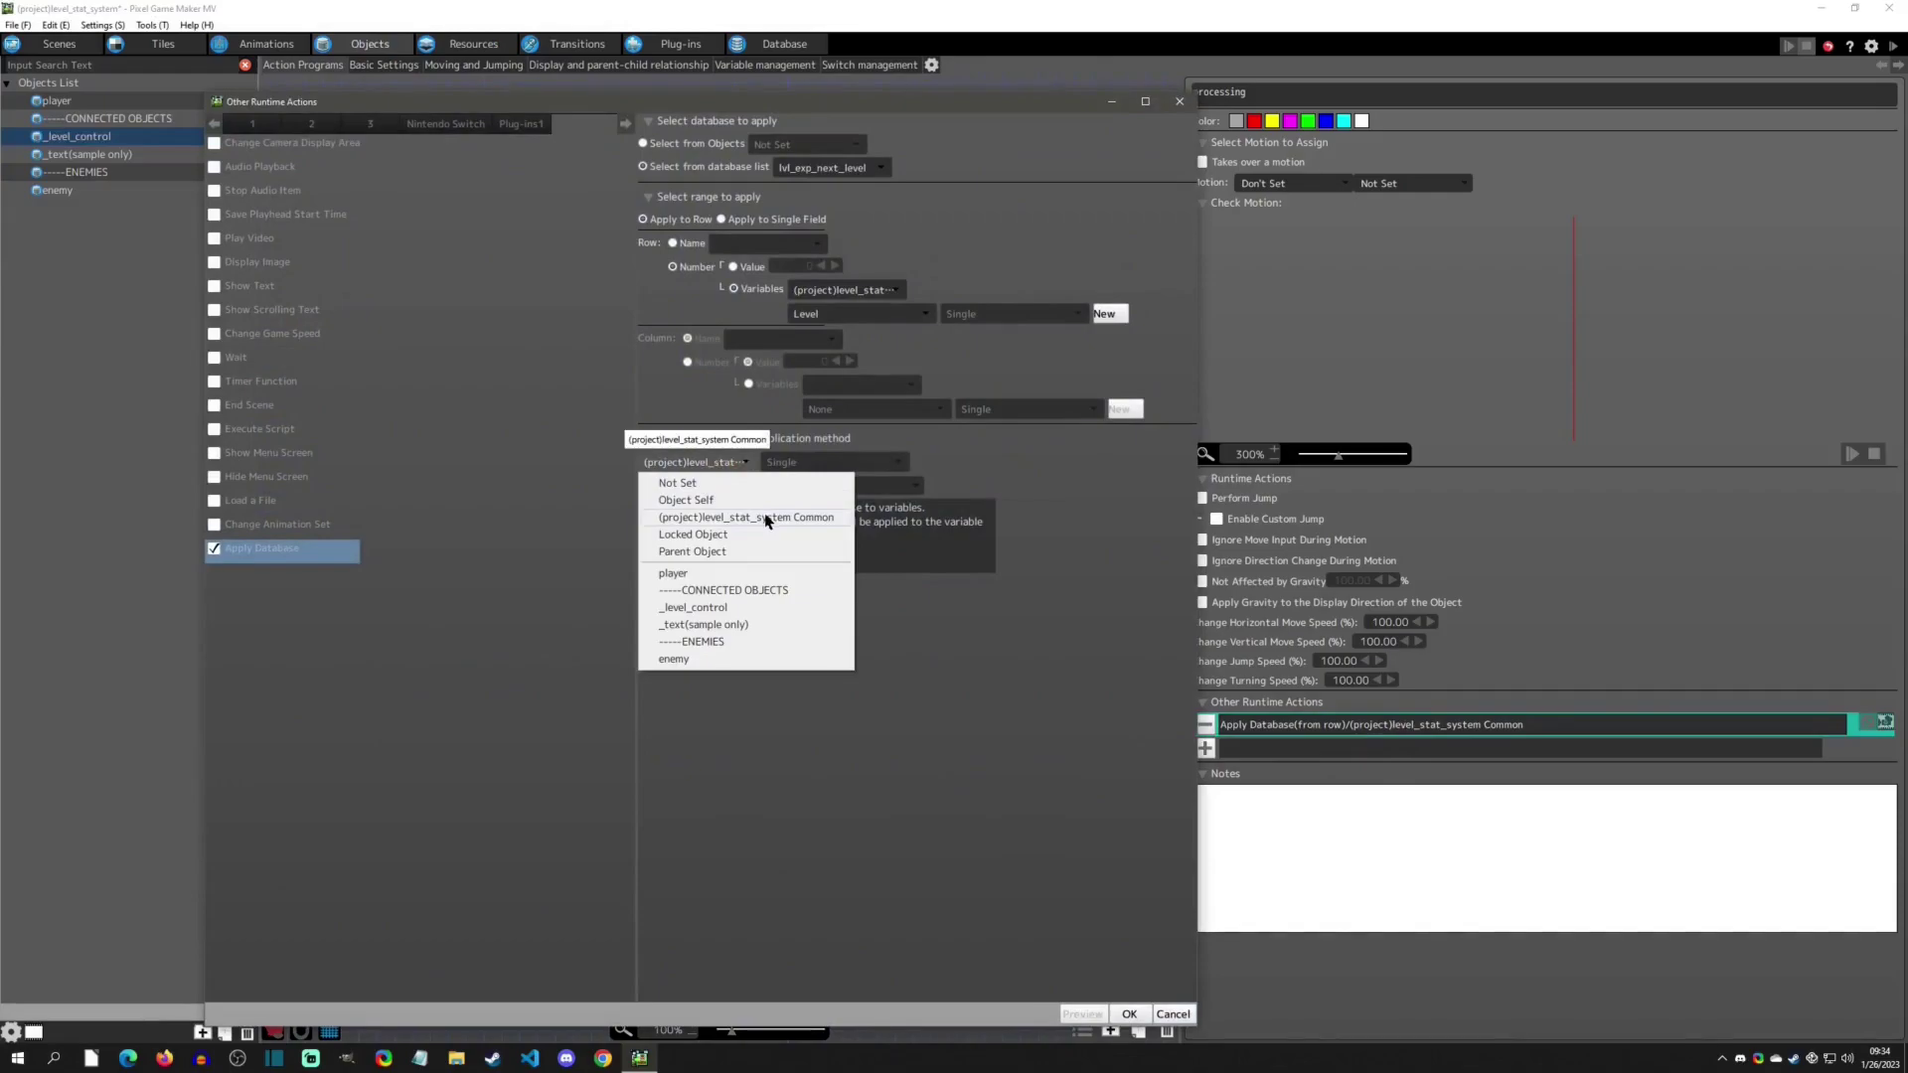
pyautogui.click(1088, 492)
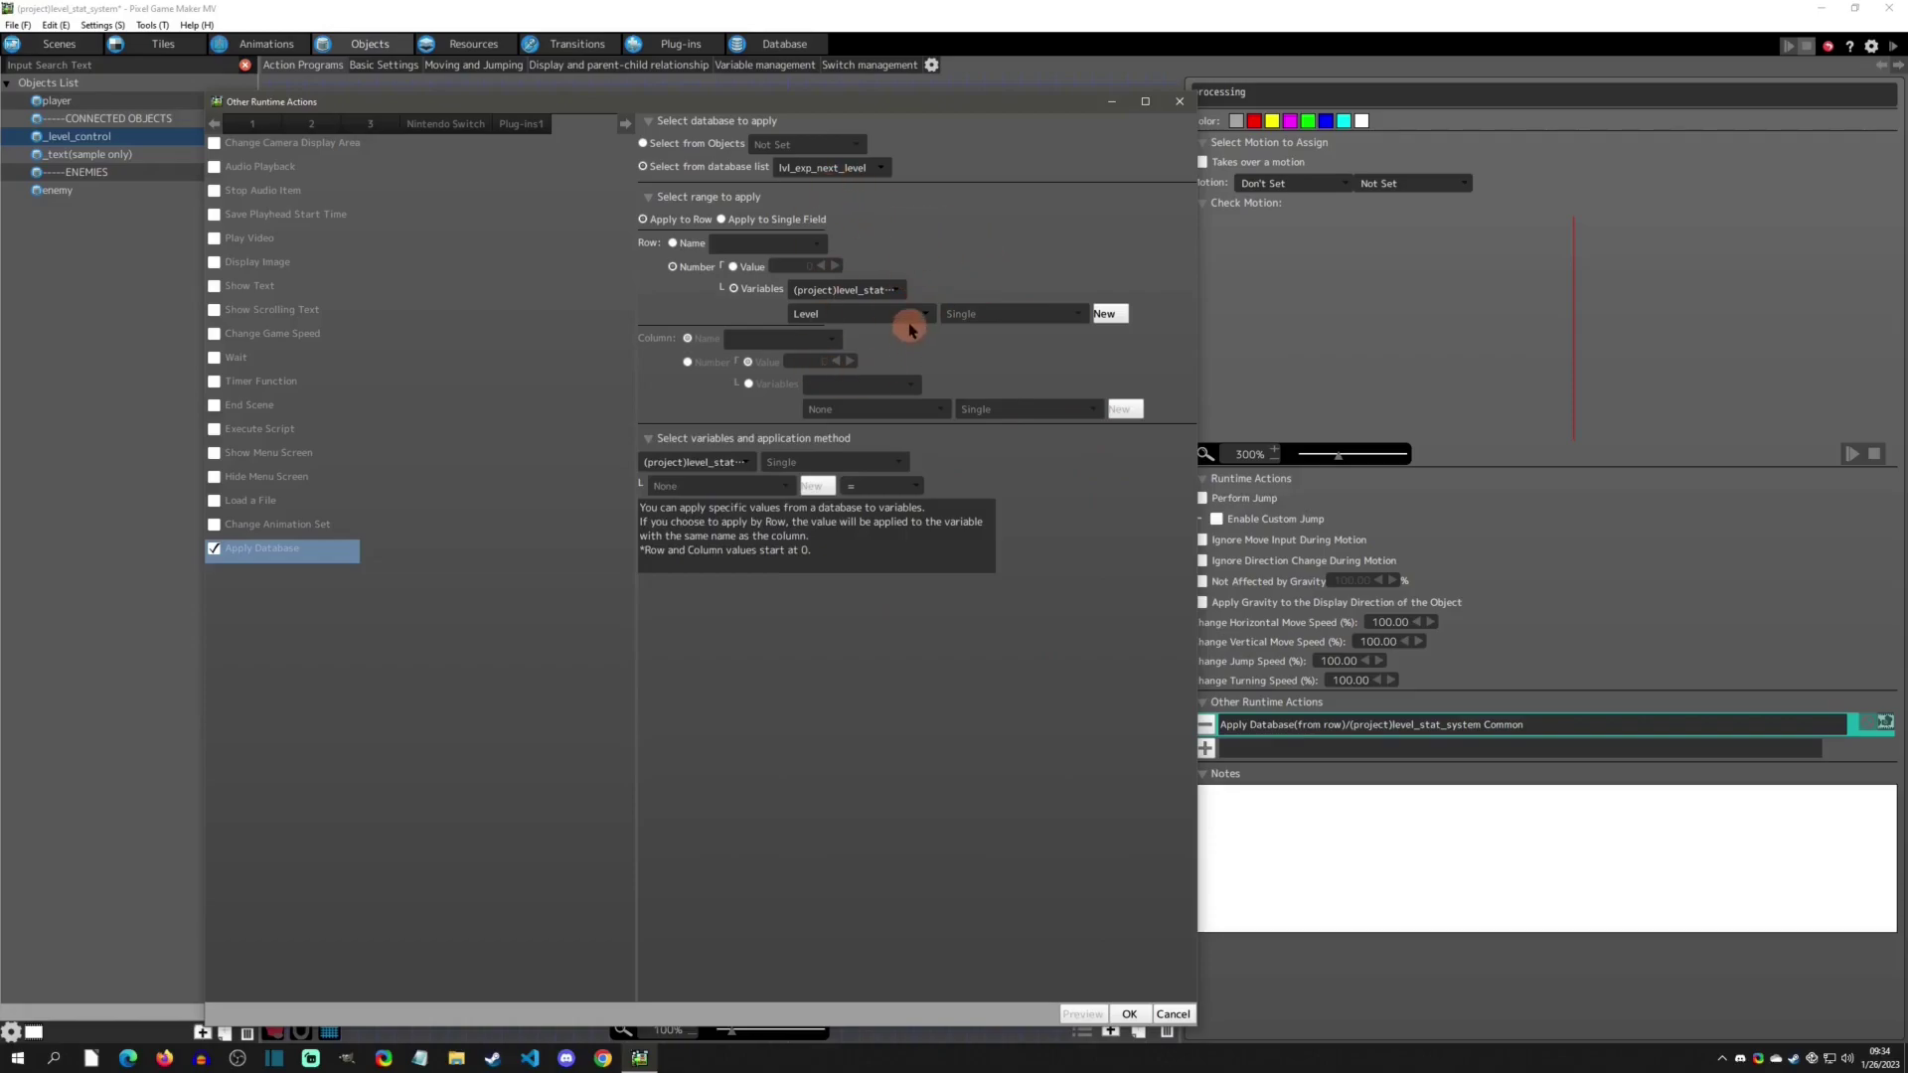
pyautogui.click(741, 463)
pyautogui.click(733, 573)
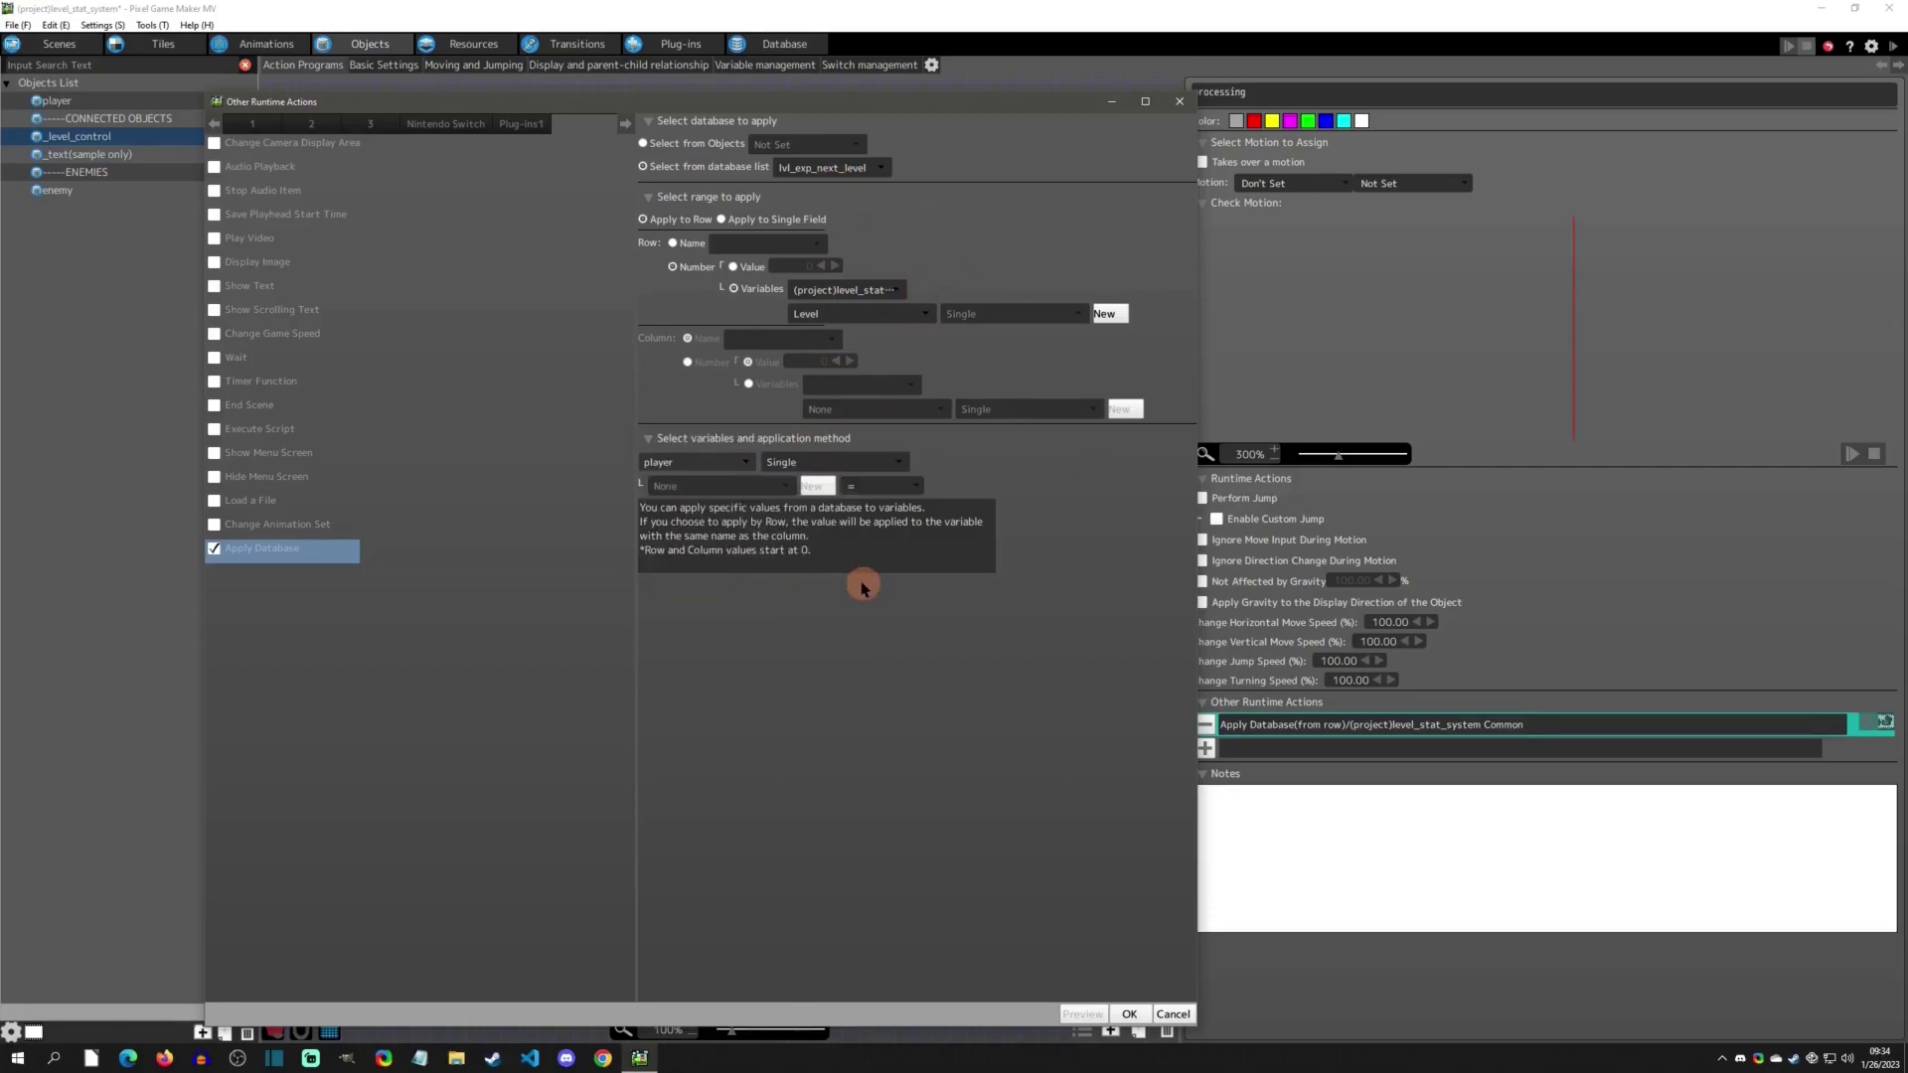
pyautogui.click(741, 463)
pyautogui.click(768, 519)
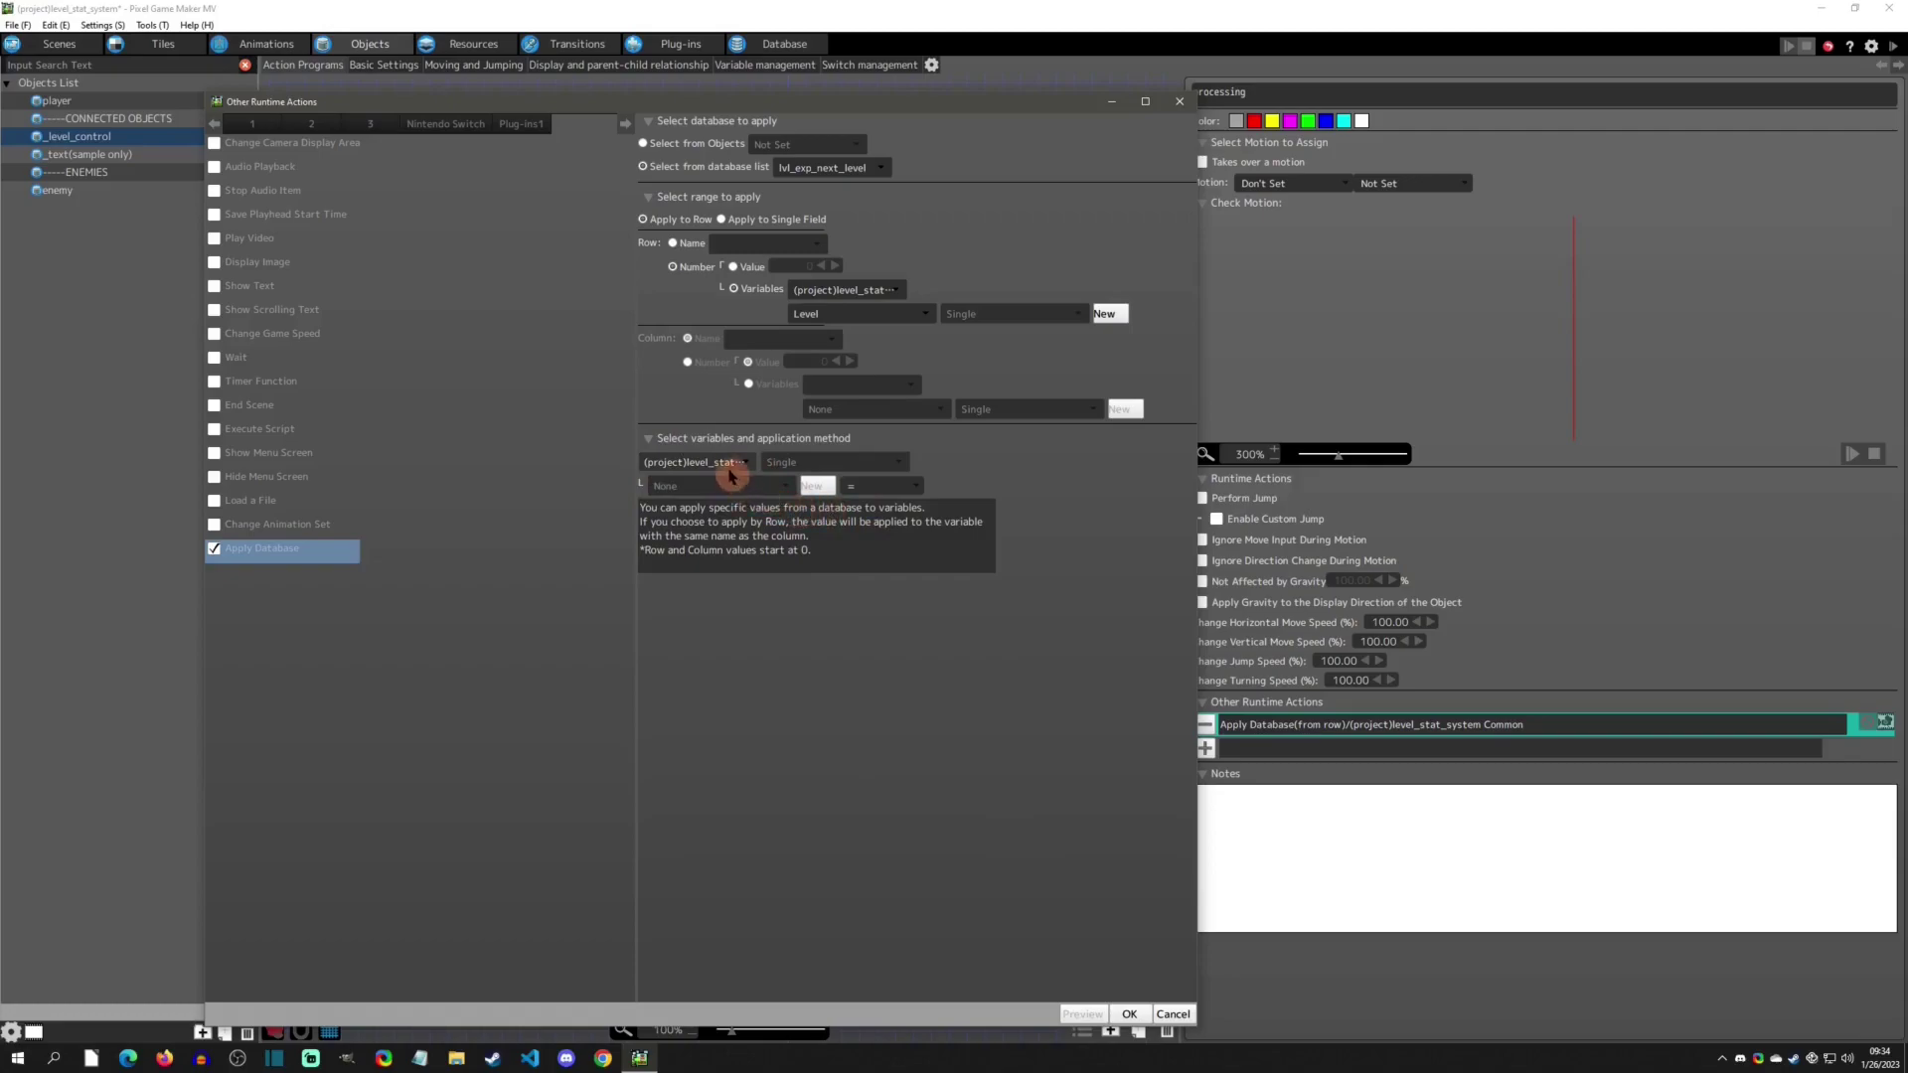
# Step: Try += as the Apply Database application method, set it back to =, and accept the action's settings
pyautogui.click(874, 489)
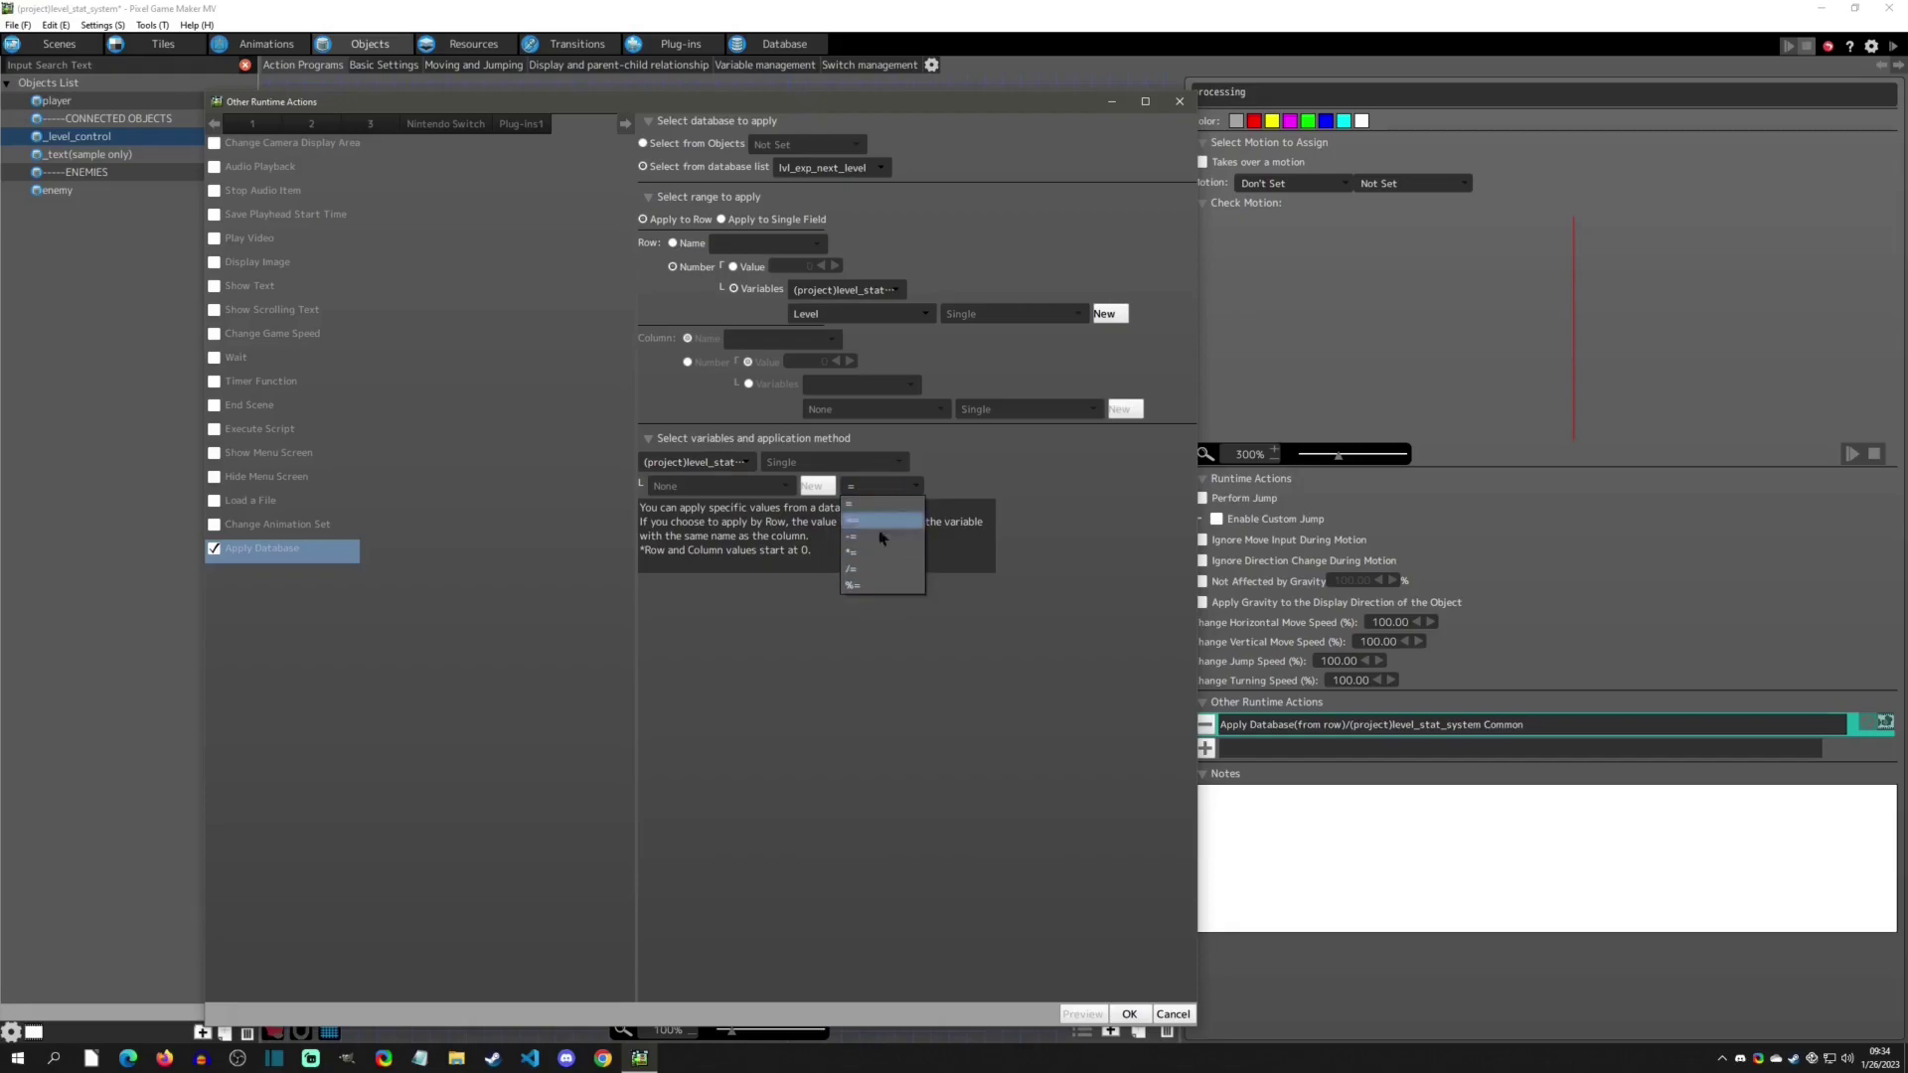
pyautogui.click(991, 499)
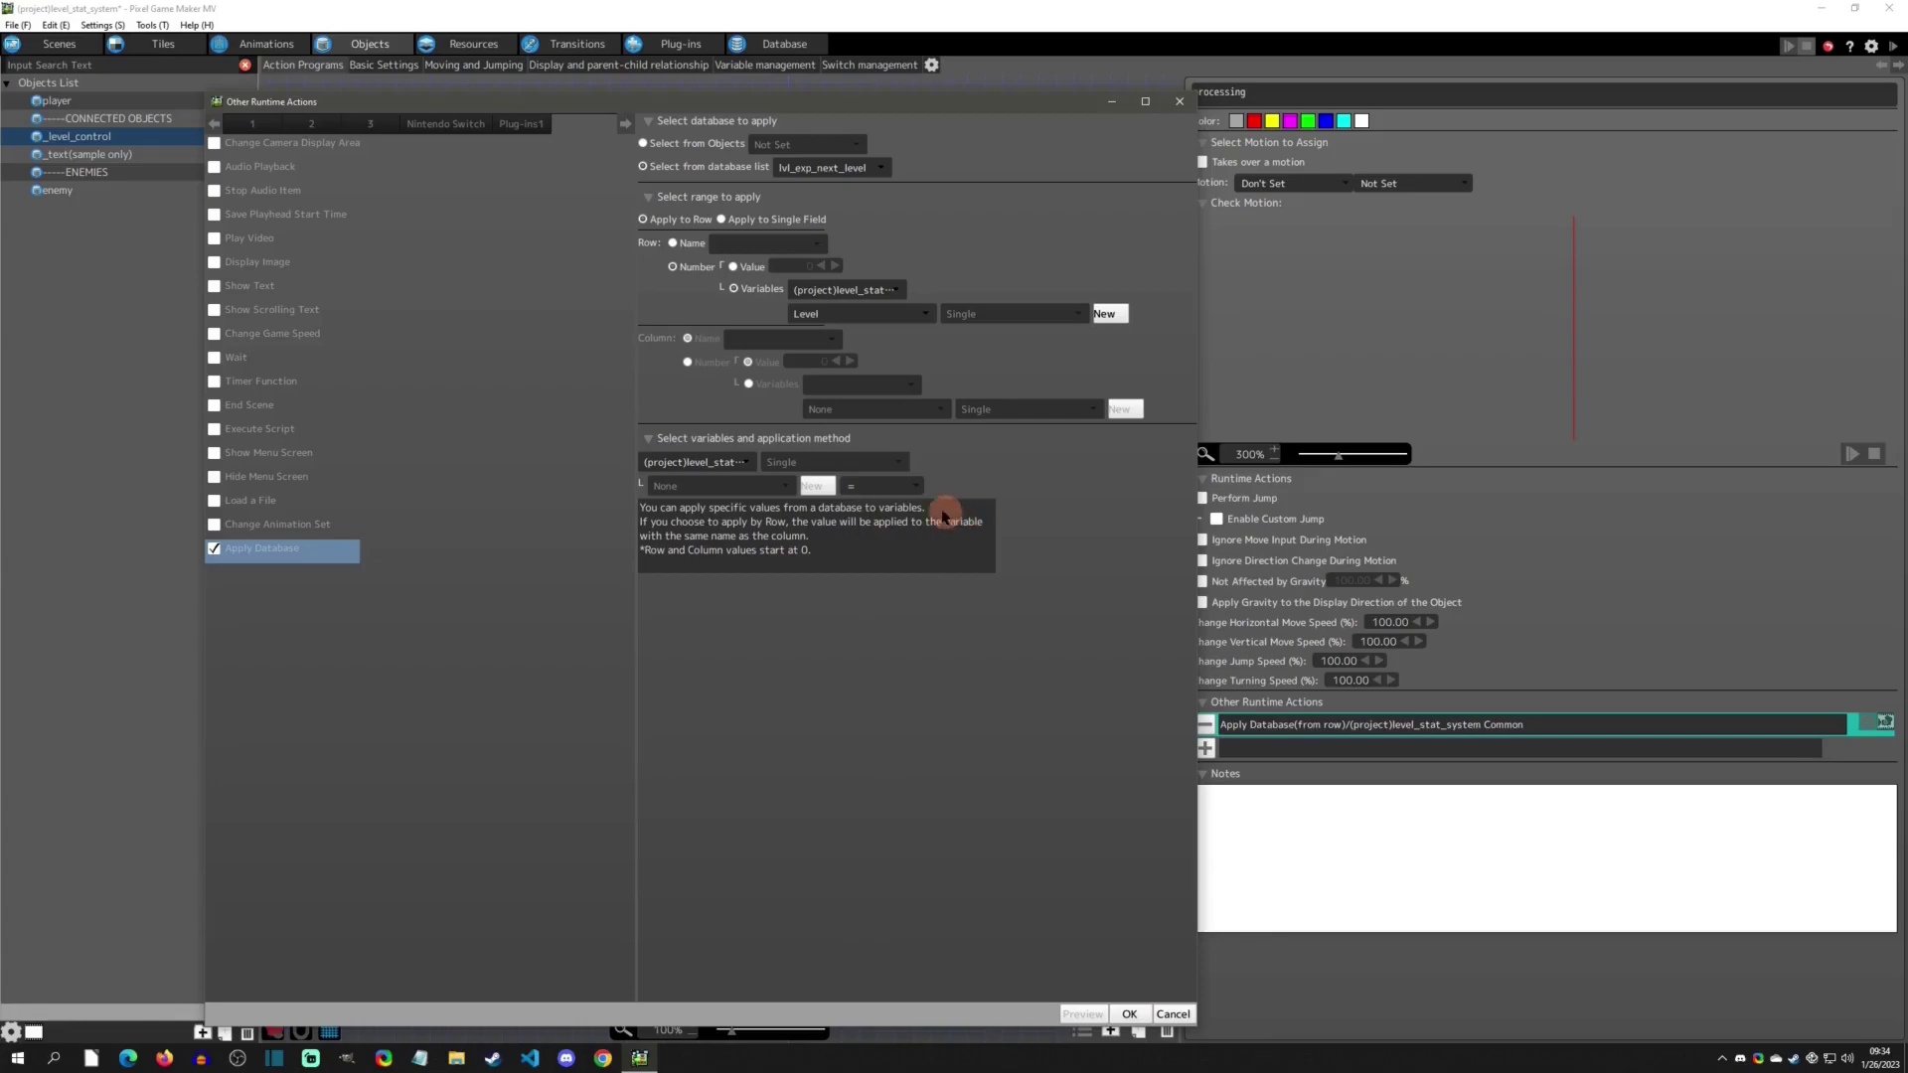
pyautogui.click(880, 487)
pyautogui.click(886, 523)
pyautogui.click(868, 488)
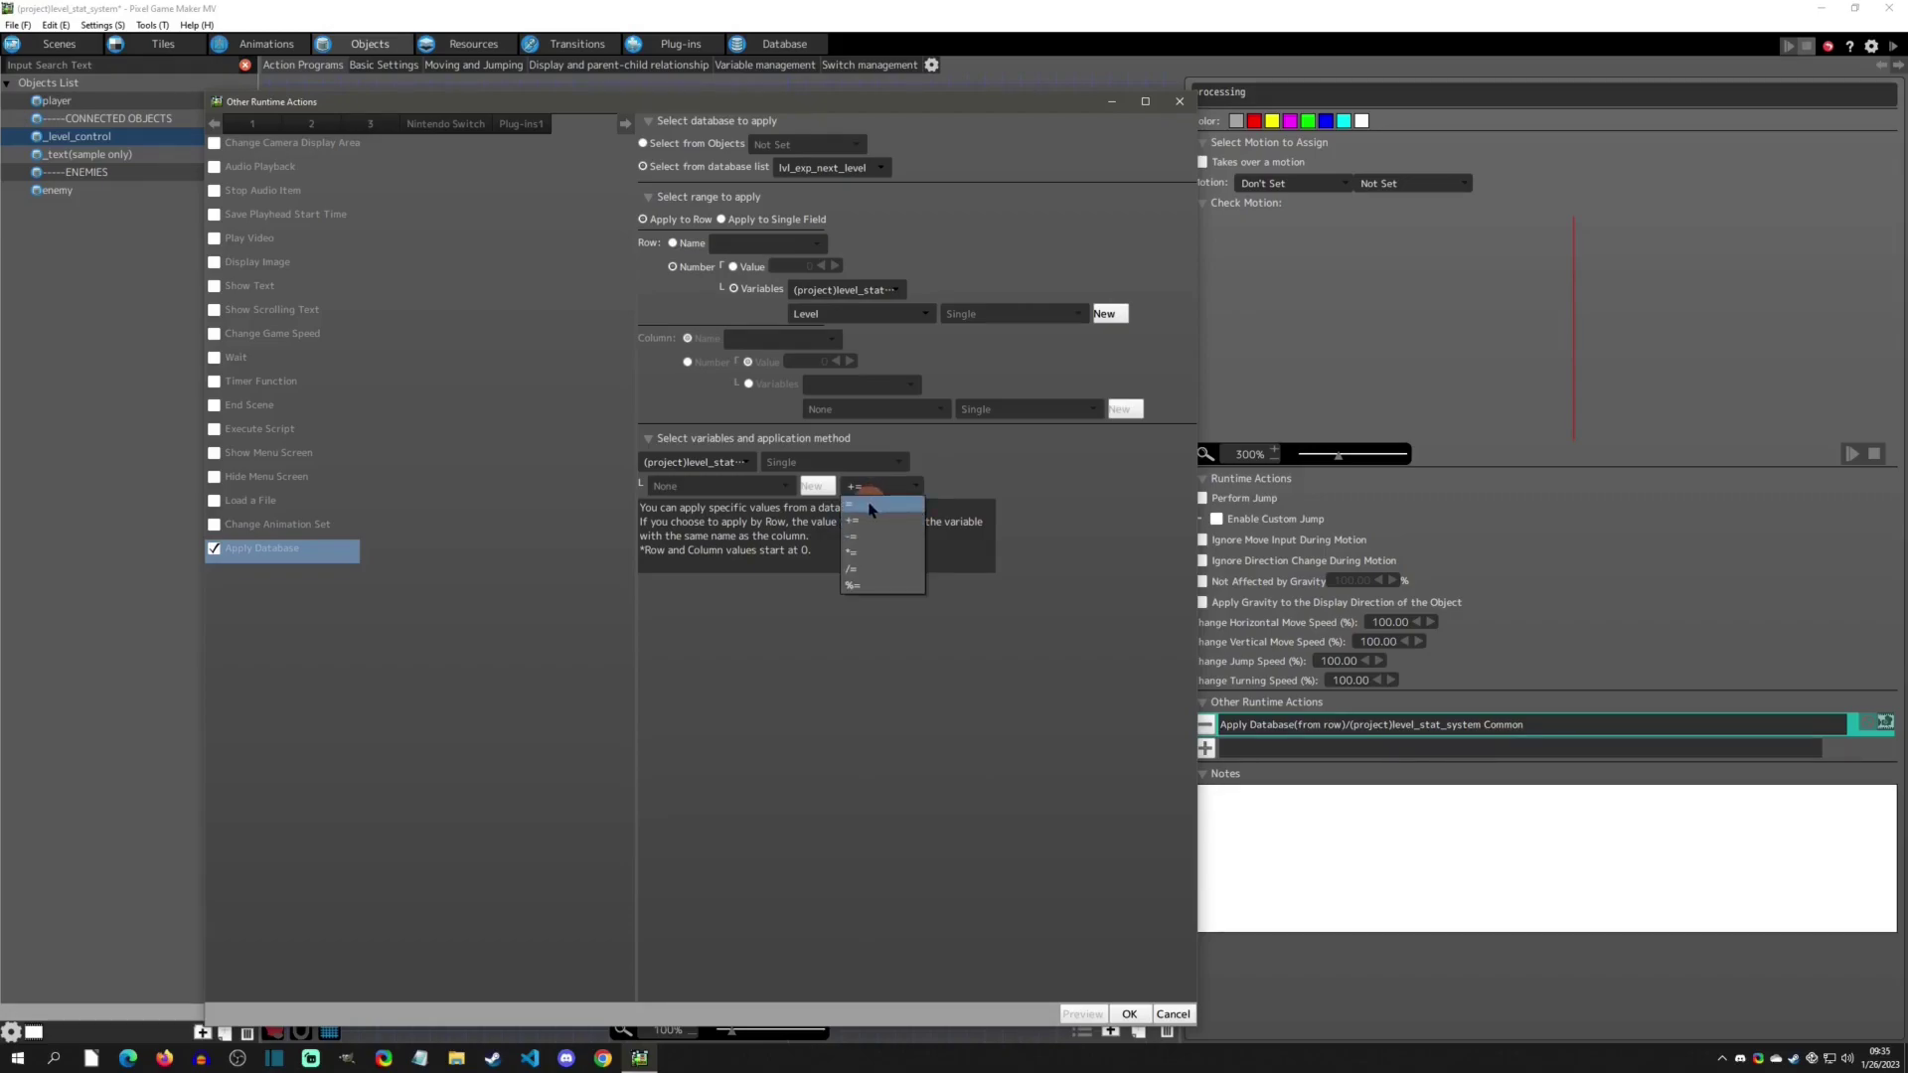
pyautogui.click(870, 507)
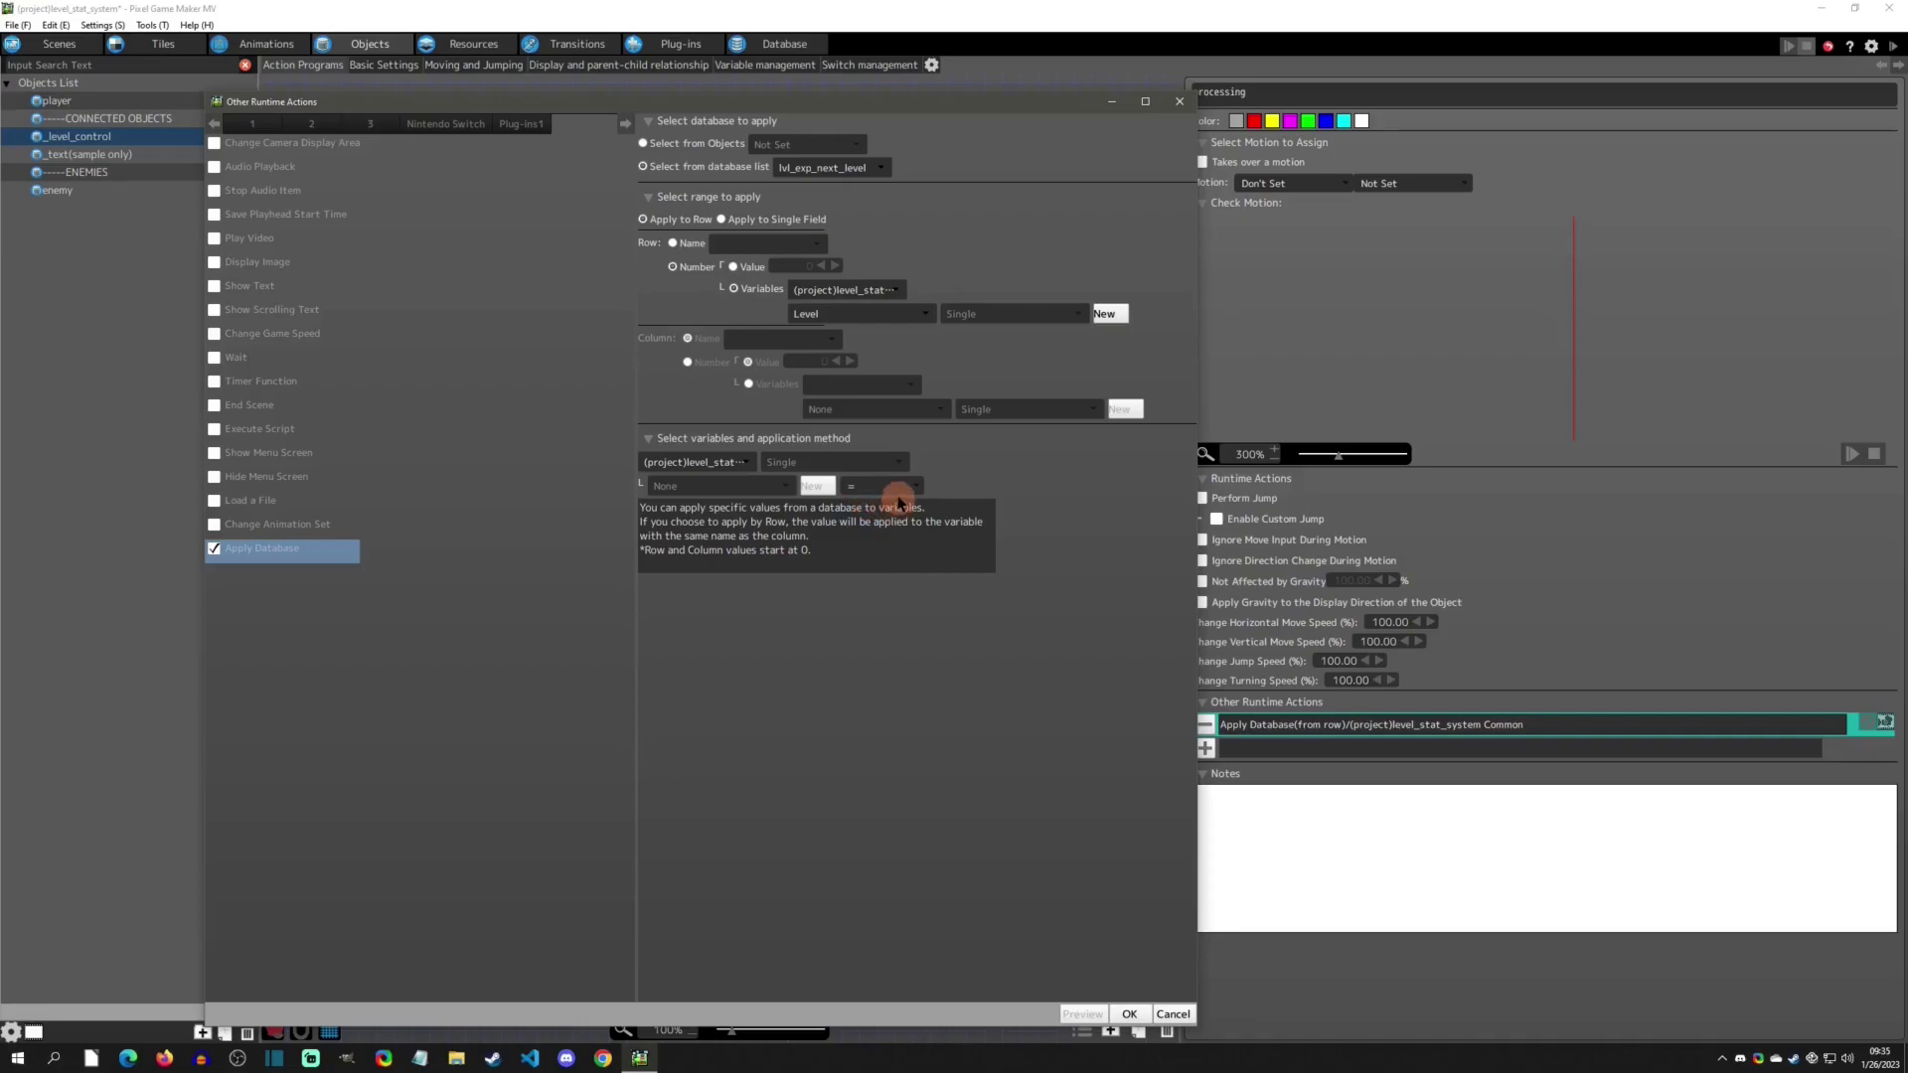
pyautogui.click(1130, 1015)
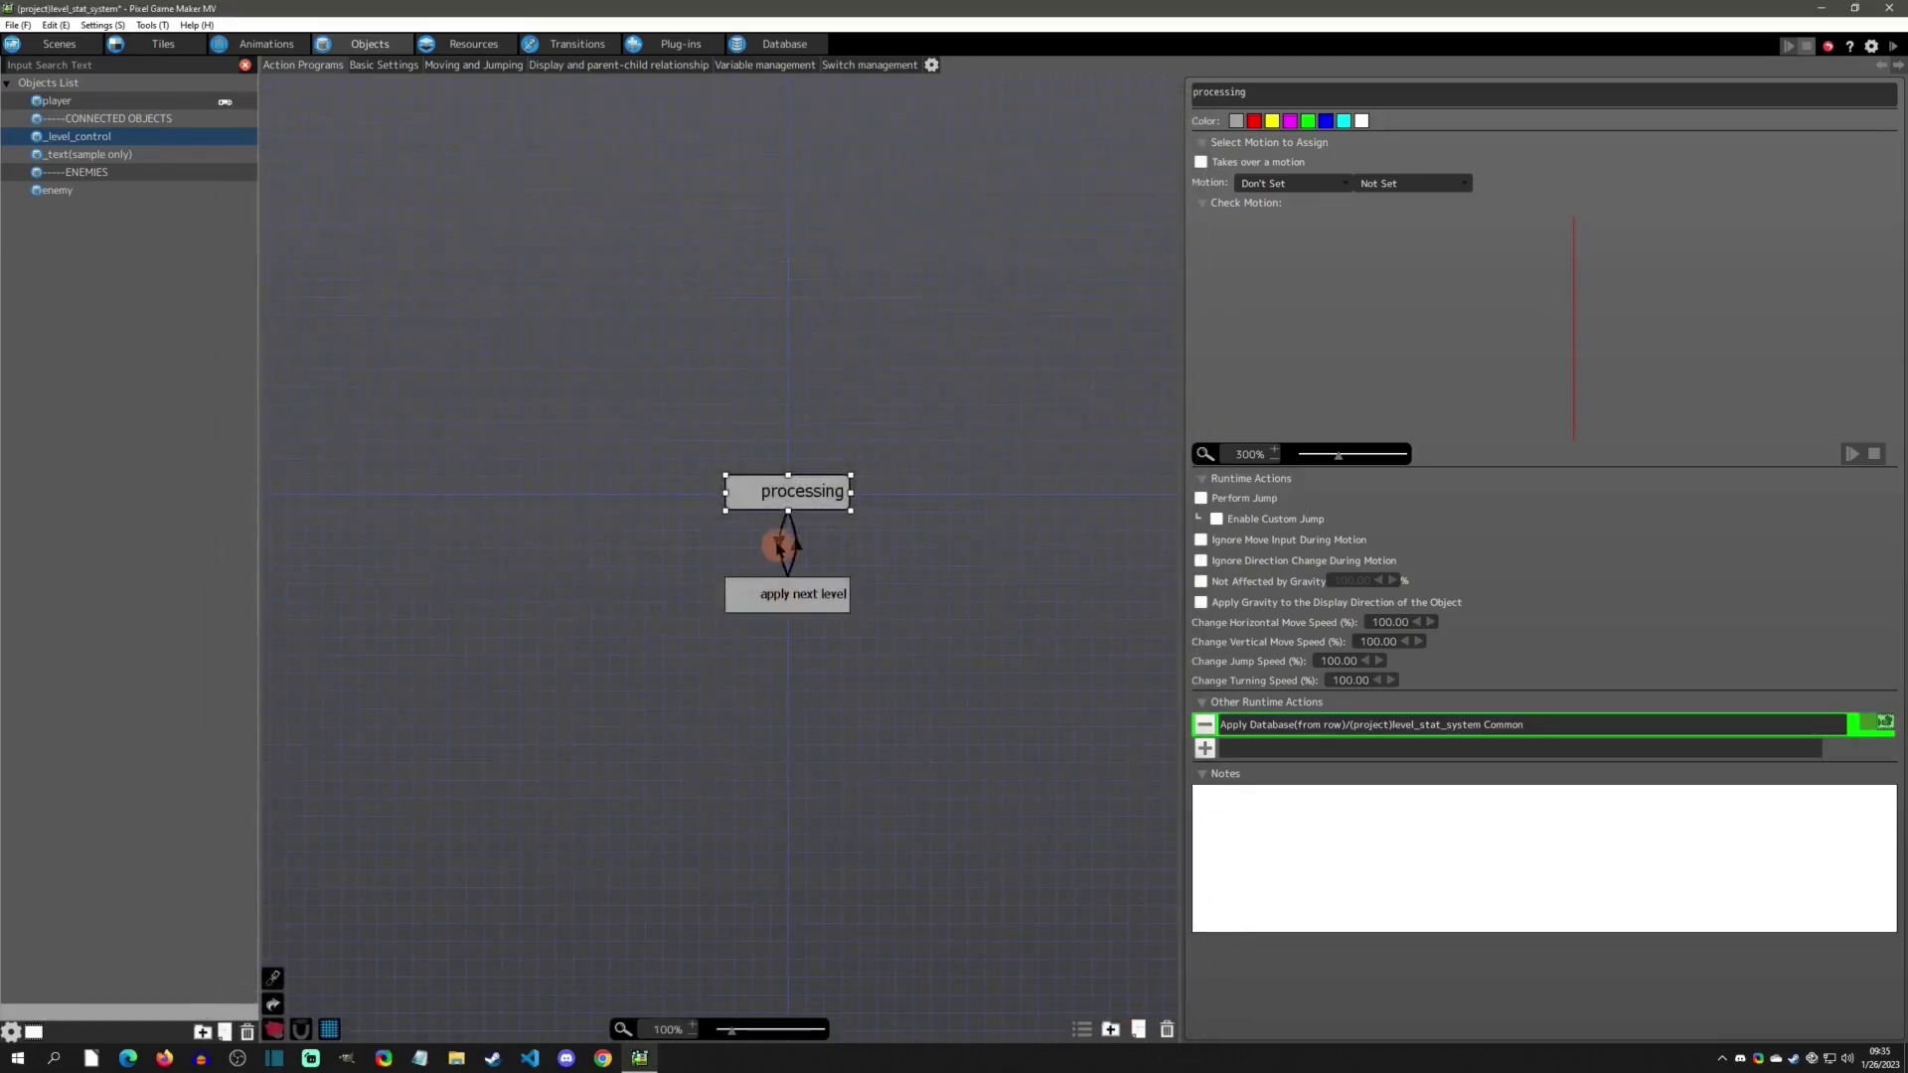
# Step: Inspect the Switch/Variable Changes condition on the link from processing to apply next level, checking the Exp and ExpToNextLevel variable sources
pyautogui.click(780, 540)
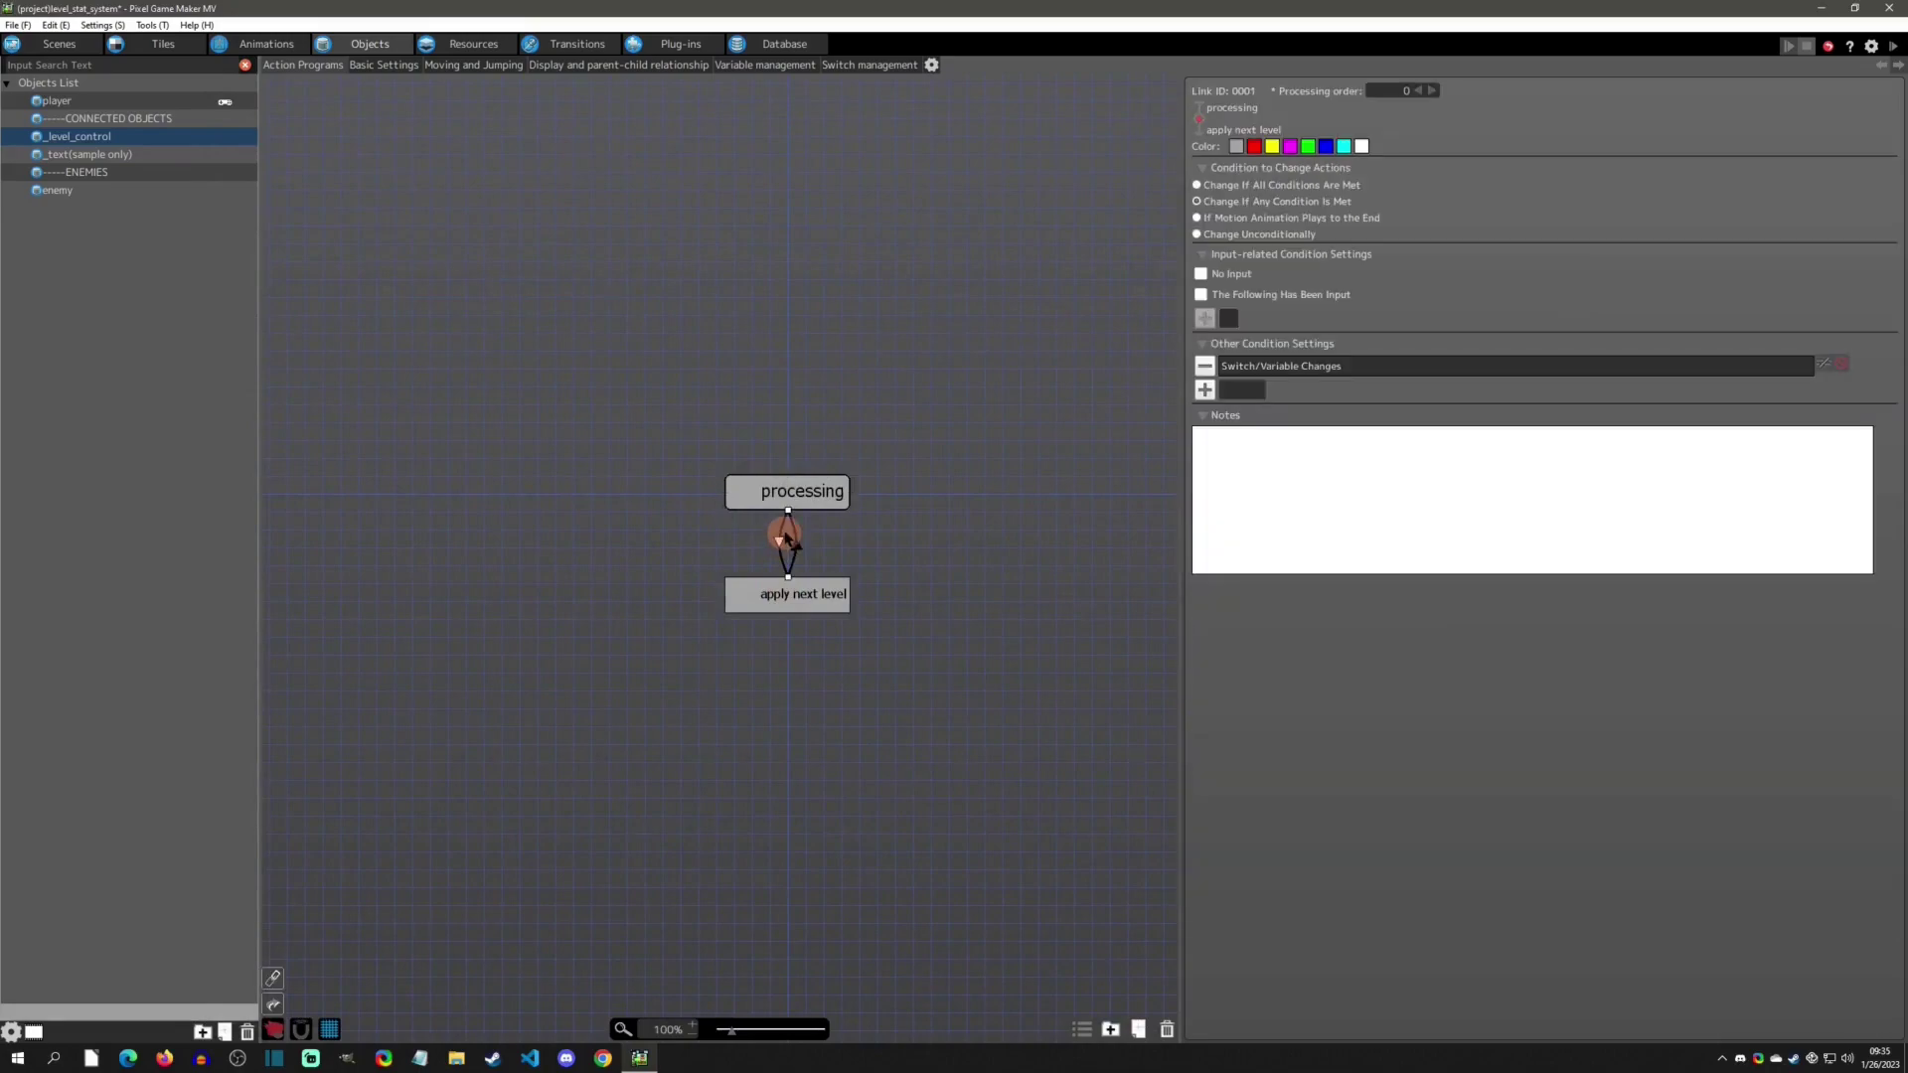
pyautogui.doubleClick(1328, 368)
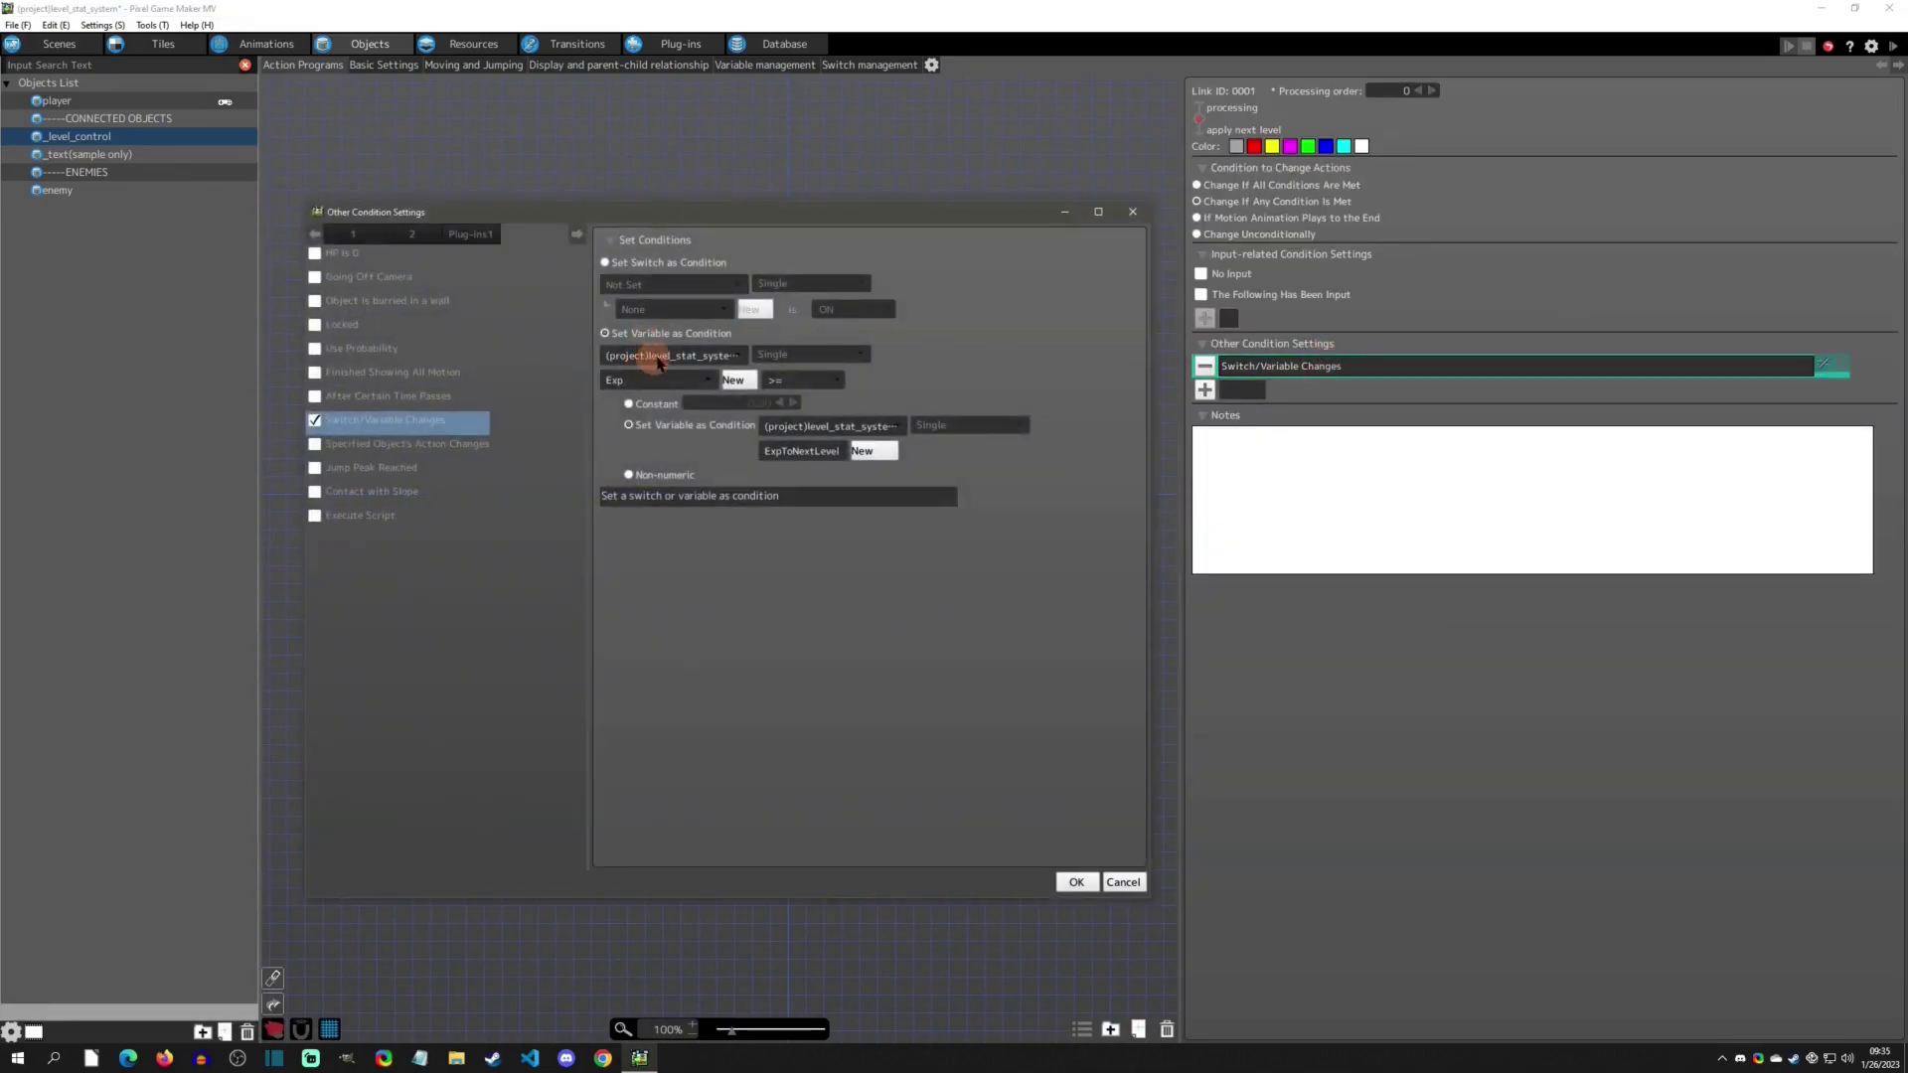
pyautogui.click(701, 355)
pyautogui.click(774, 411)
pyautogui.click(830, 425)
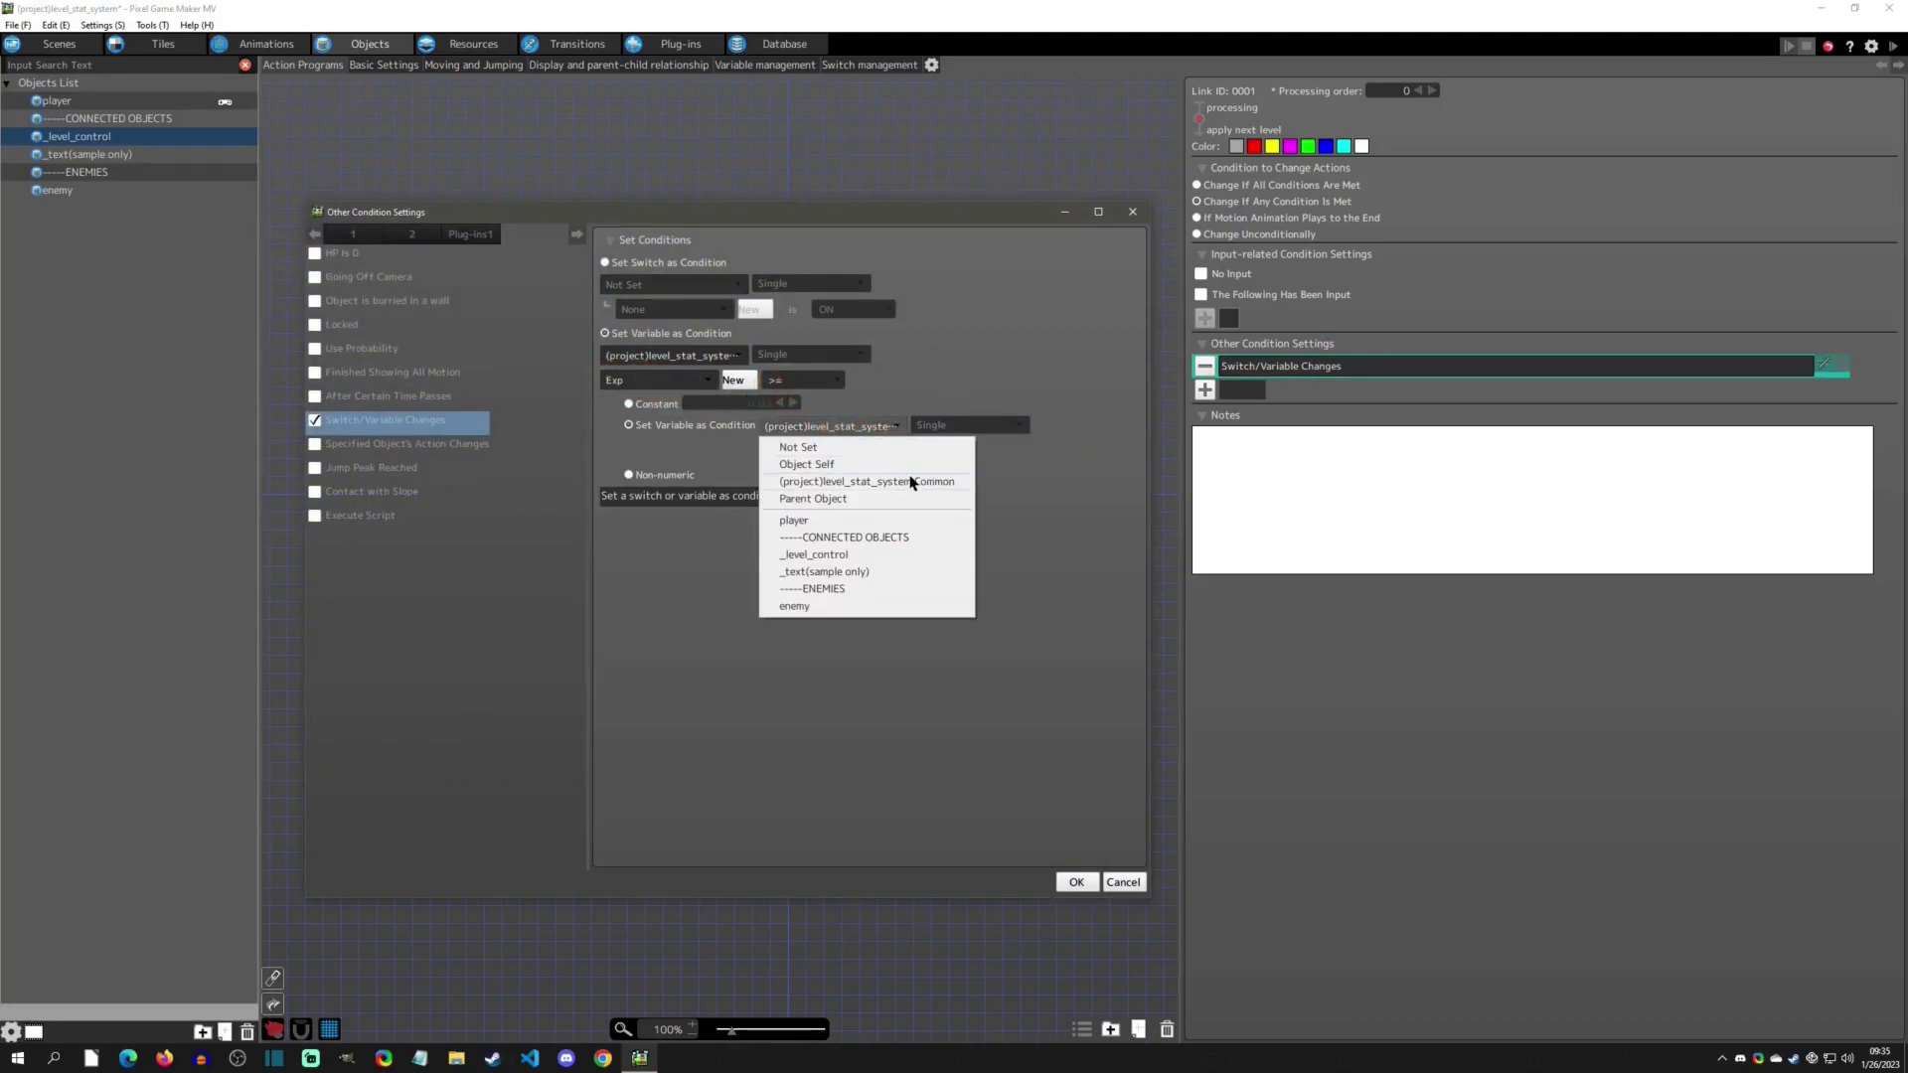
pyautogui.click(910, 482)
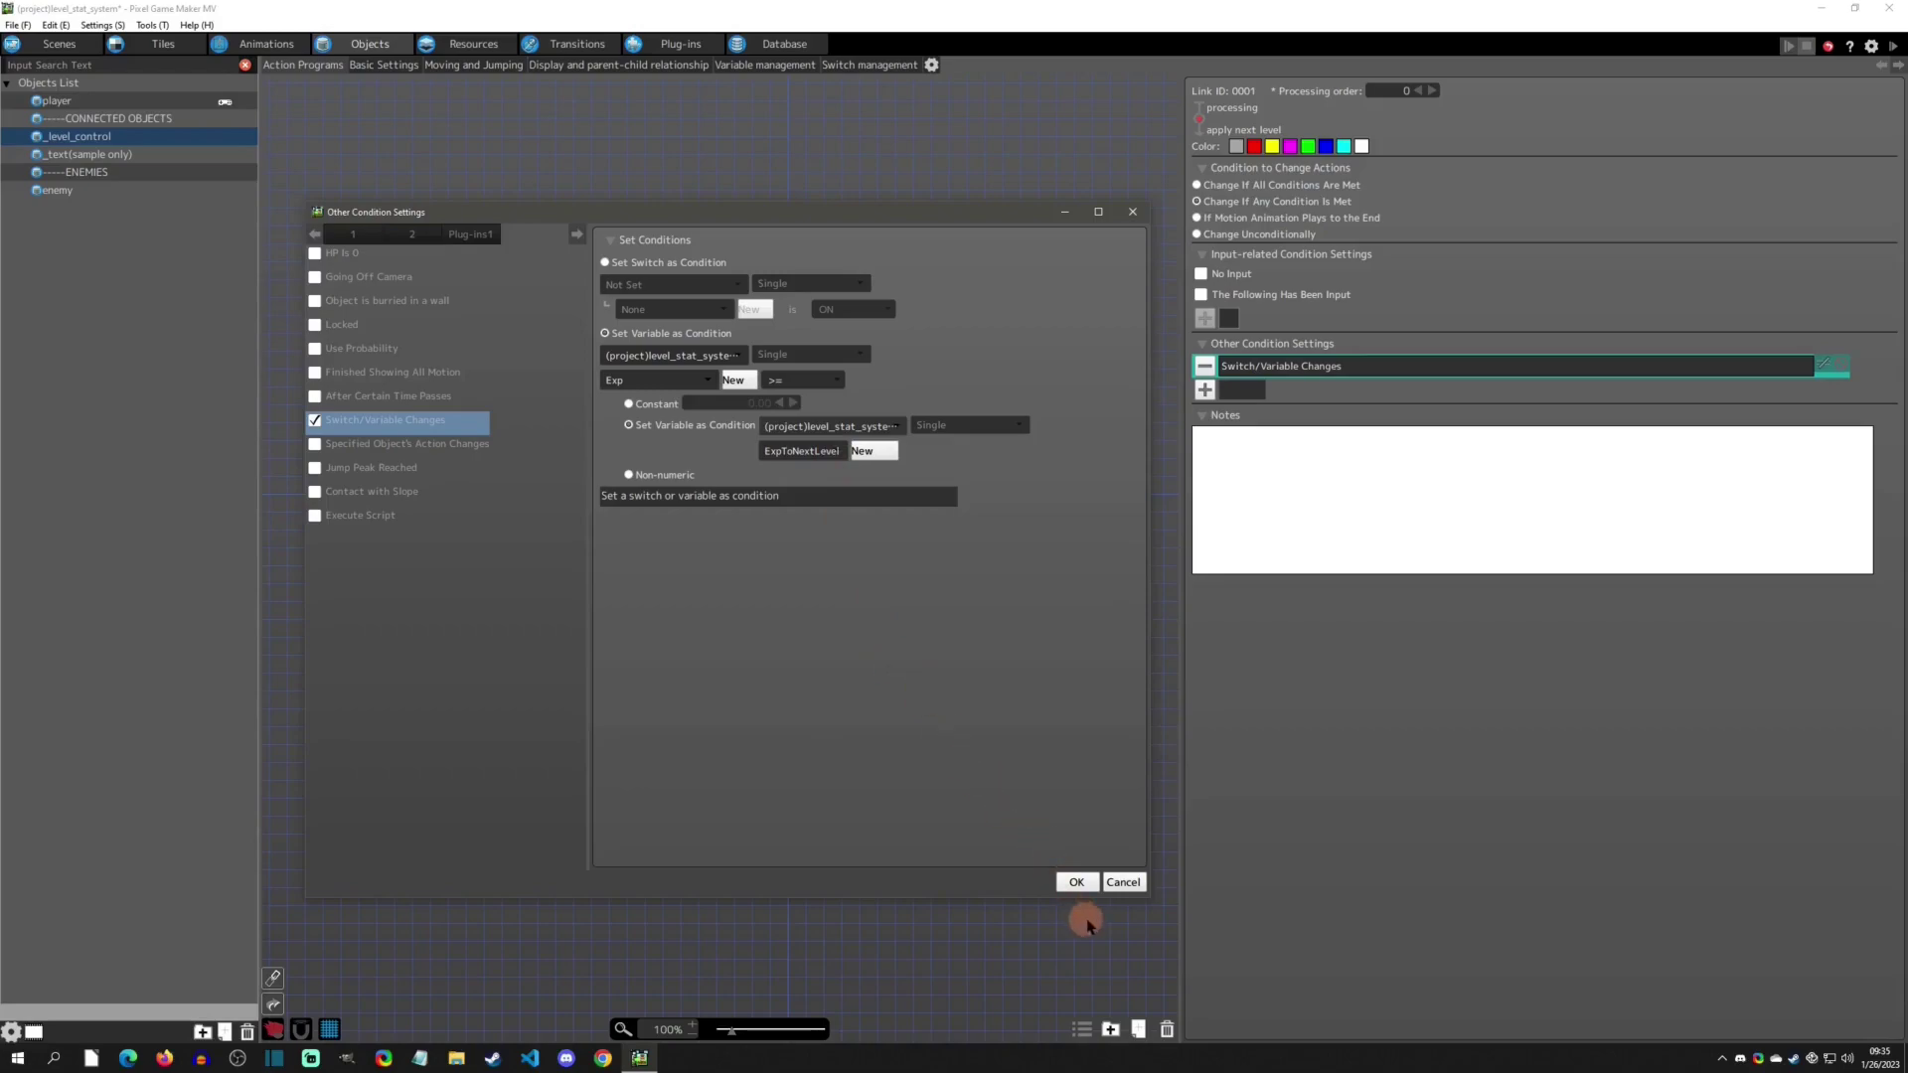
pyautogui.click(1122, 882)
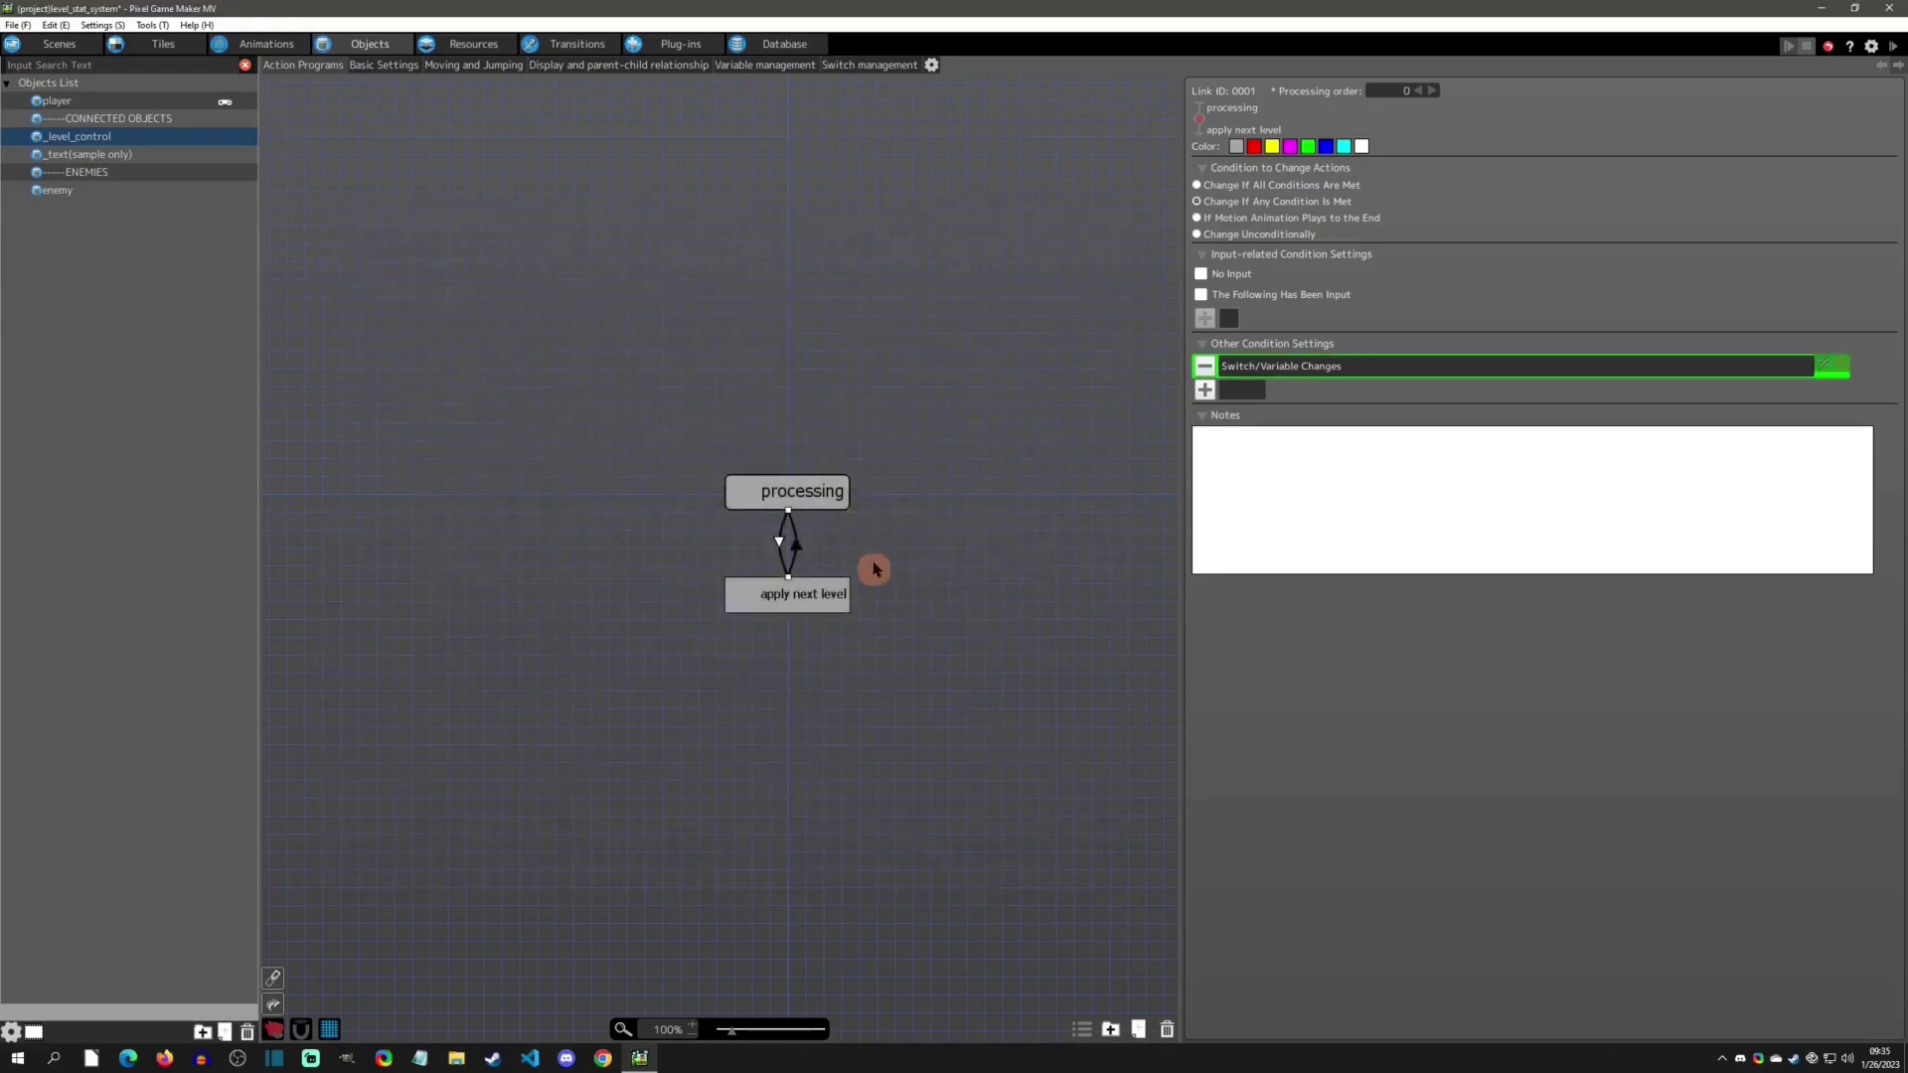
# Step: Inspect the Level and Exp Change Switch/Variable entries in the apply next level action, leaving both unmodified
pyautogui.click(805, 604)
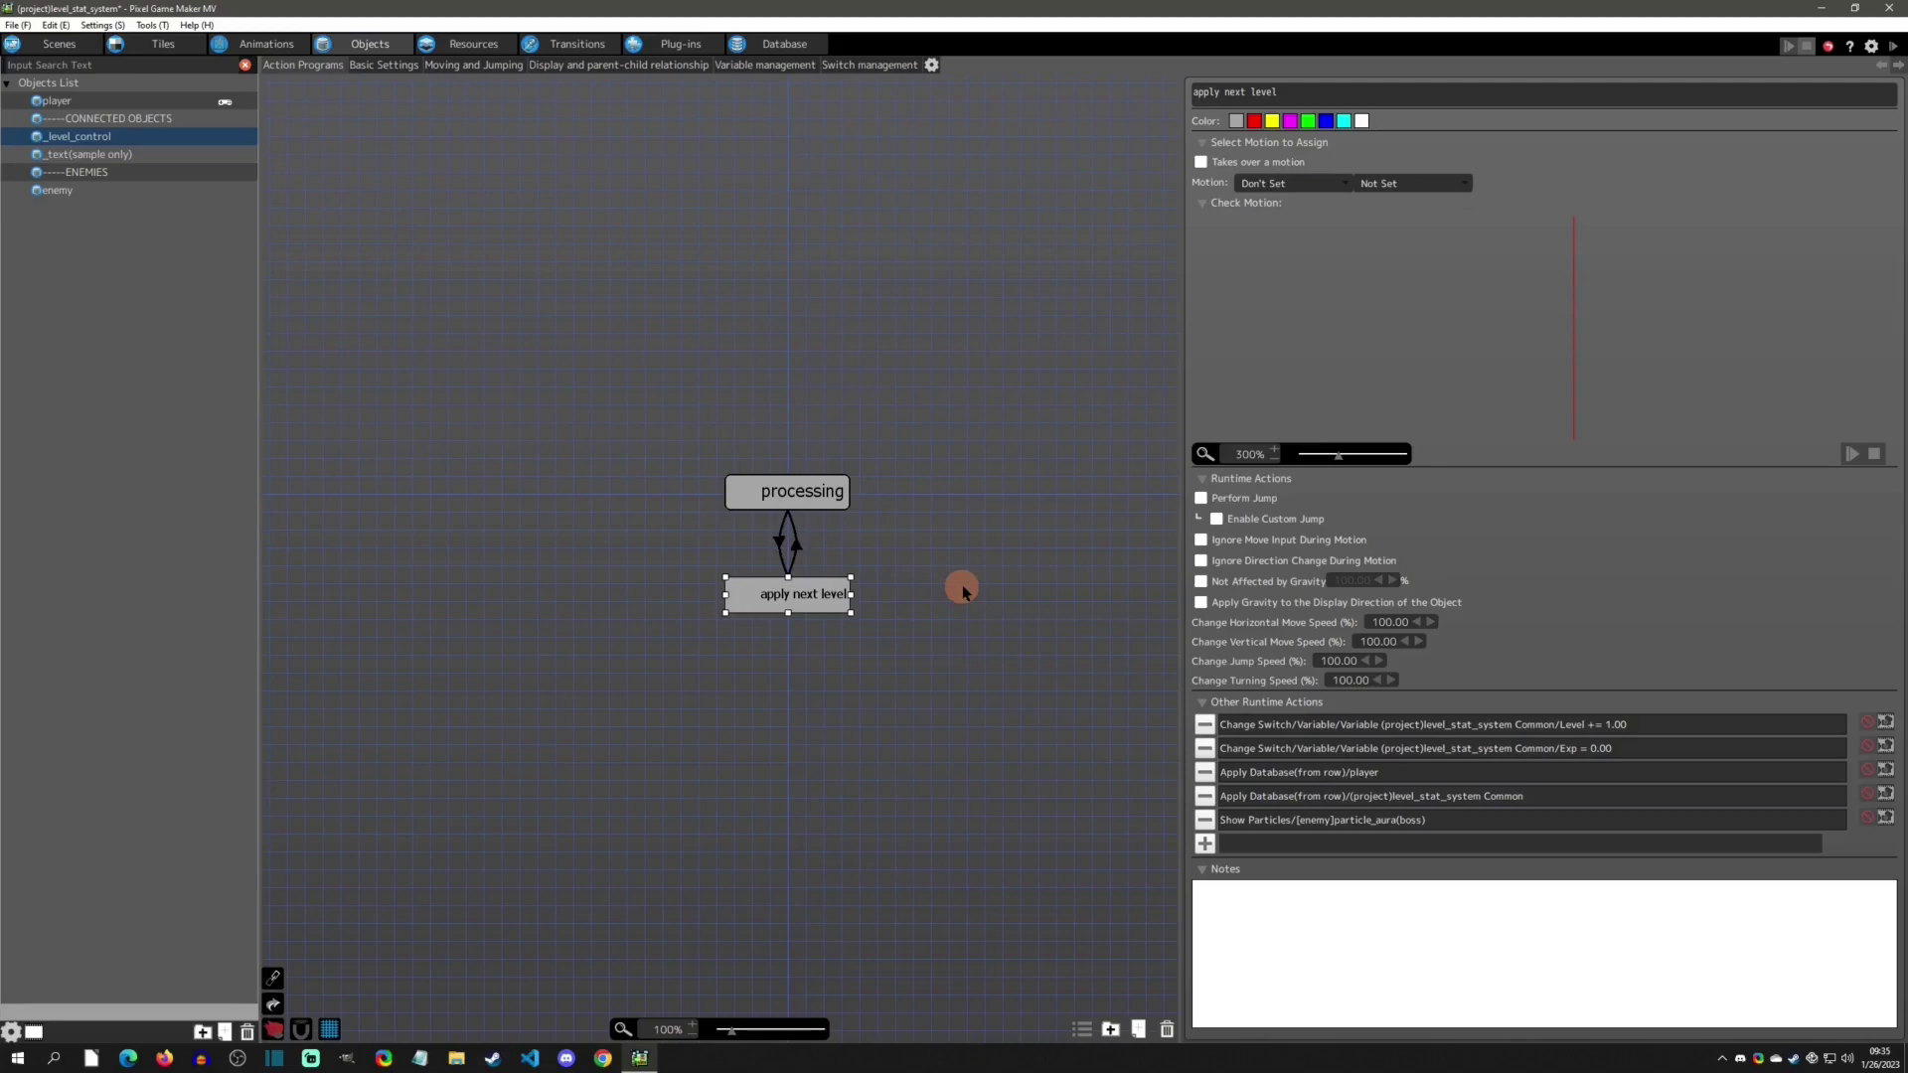
pyautogui.doubleClick(1647, 726)
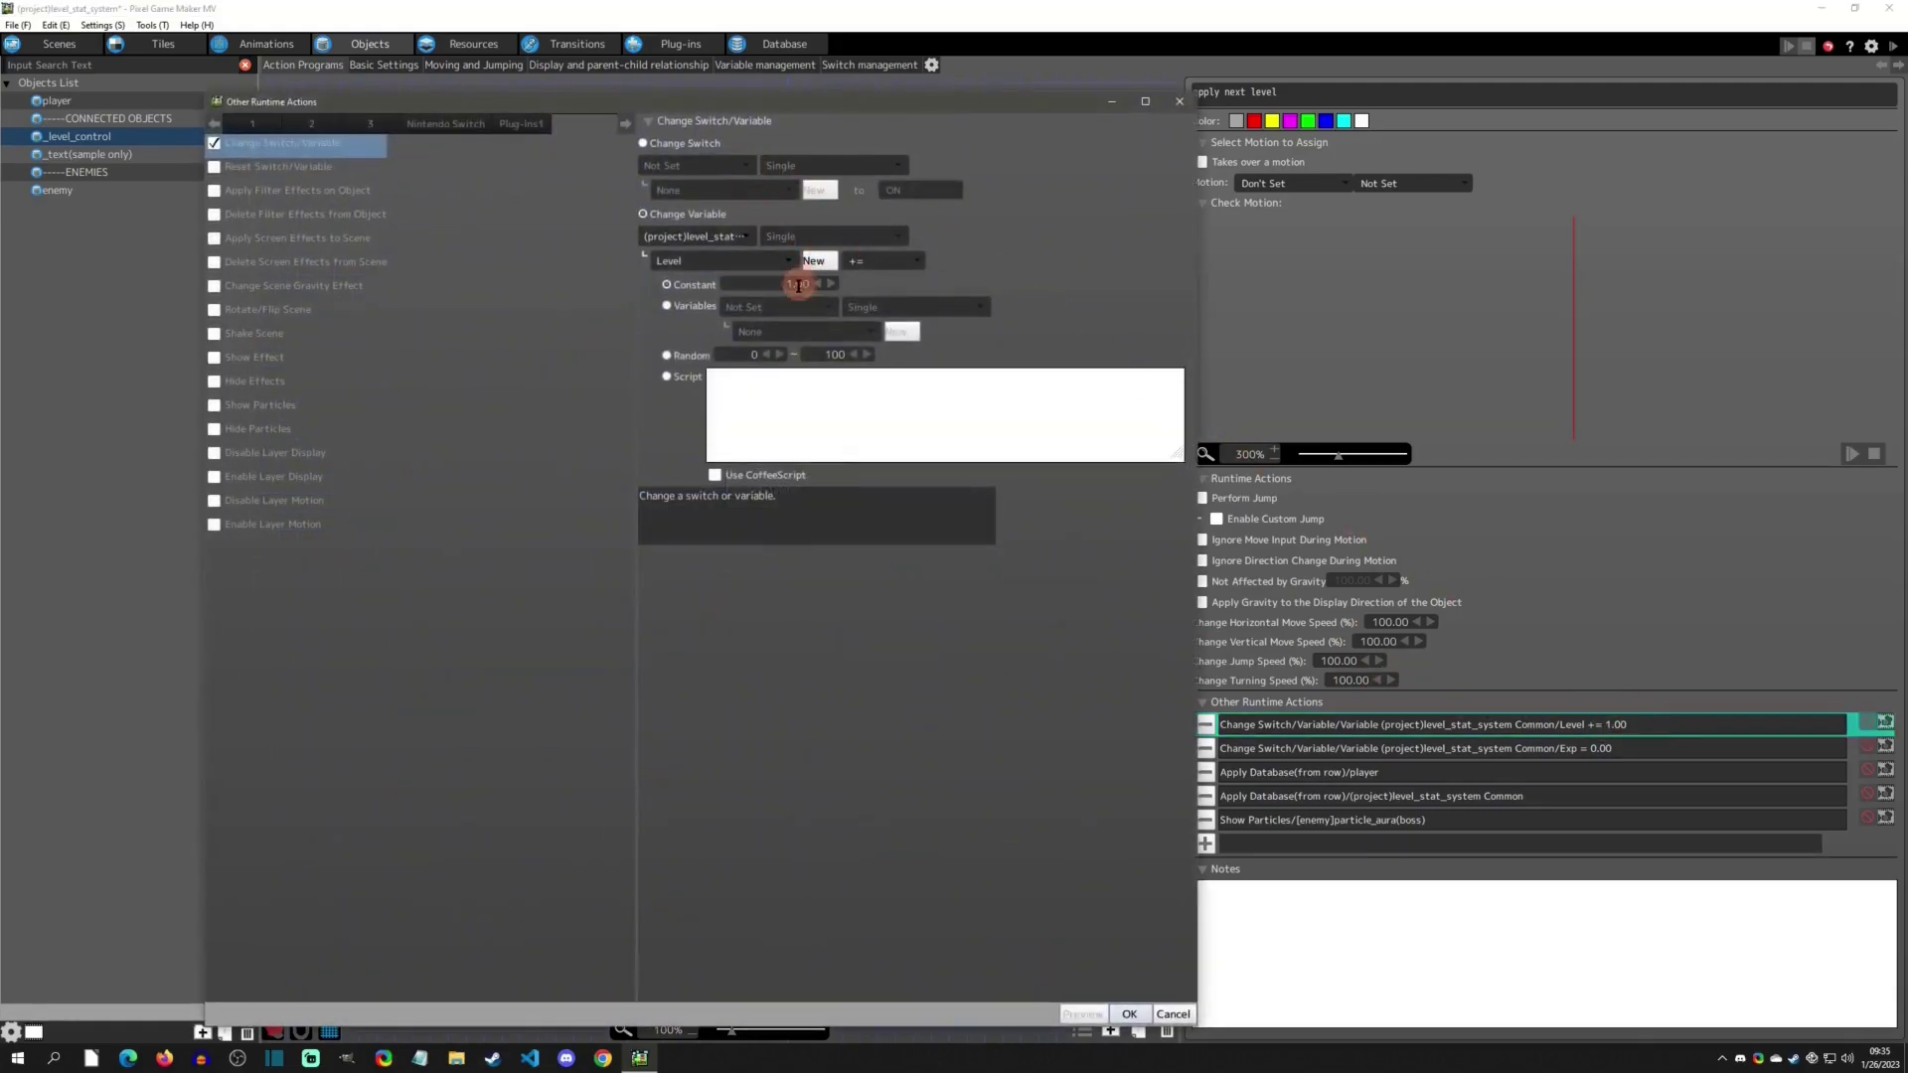
pyautogui.click(1172, 1013)
pyautogui.doubleClick(1615, 748)
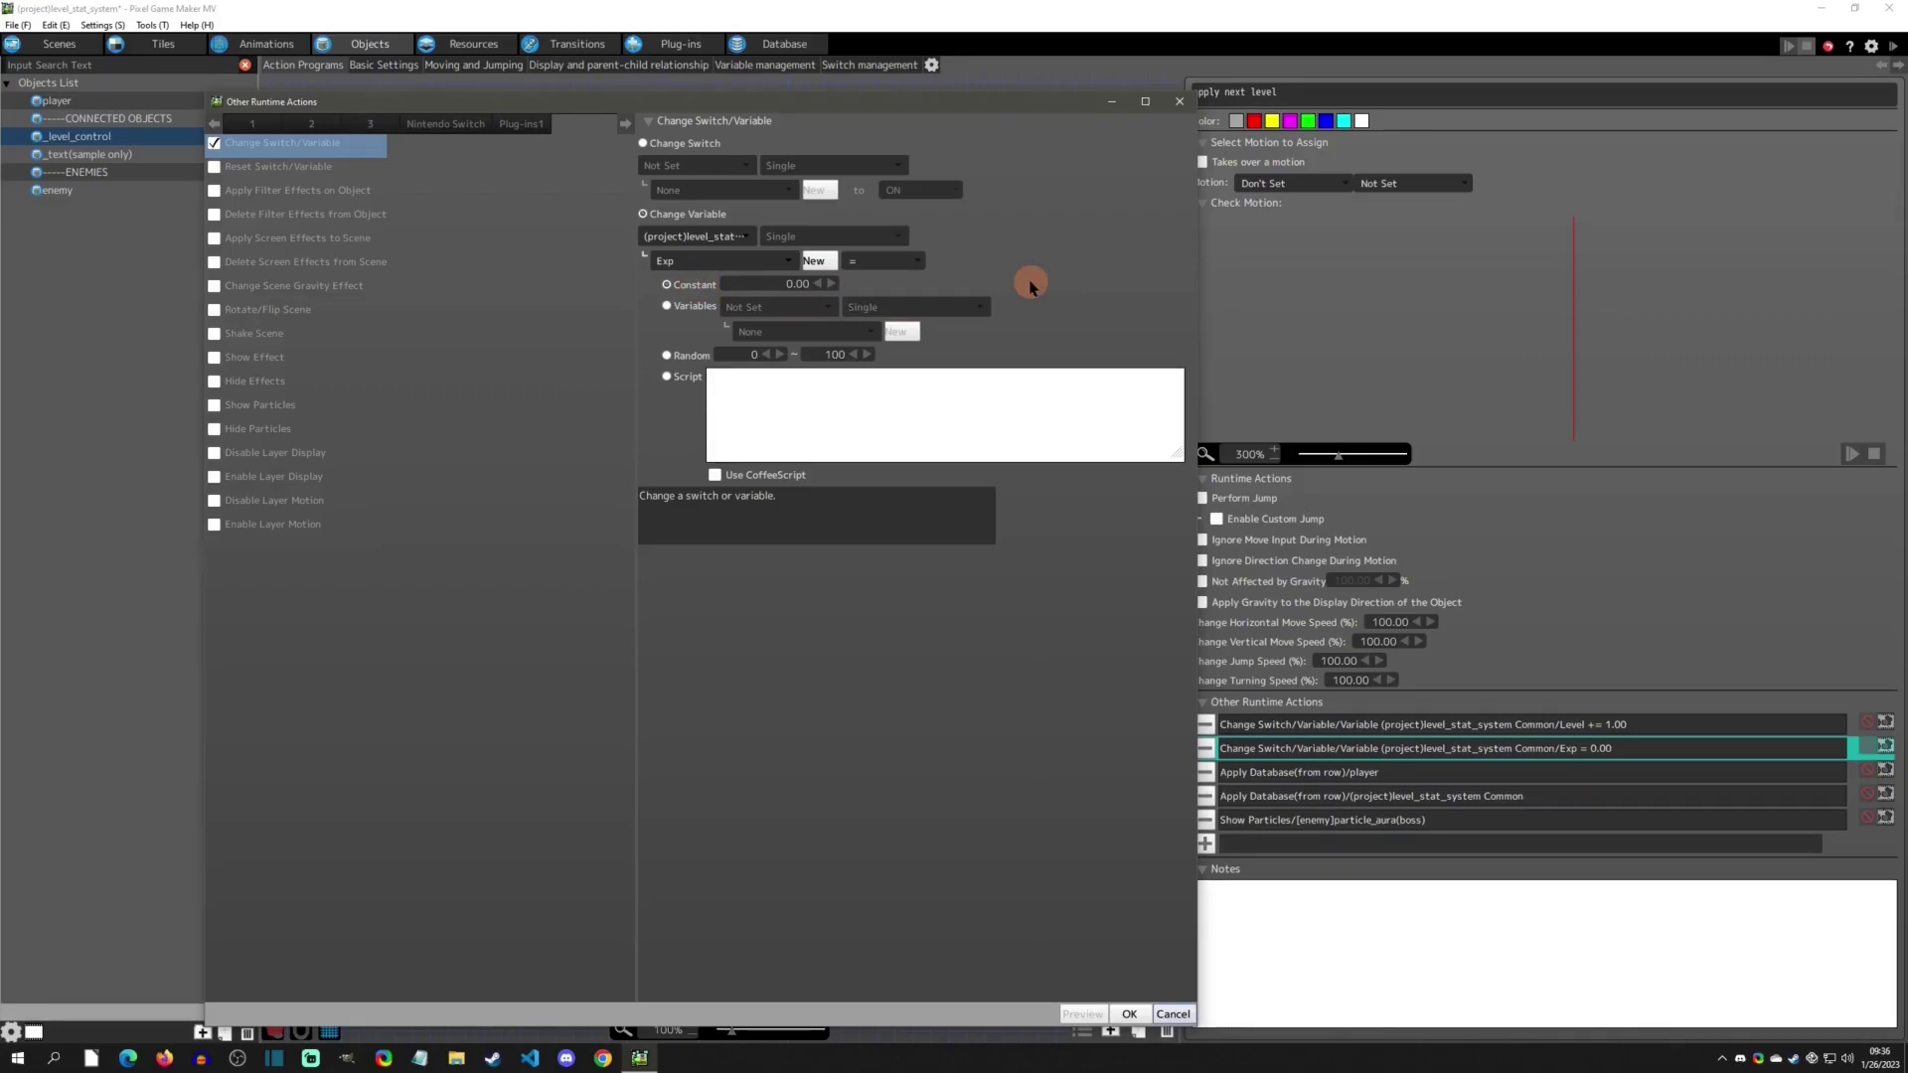
pyautogui.click(1179, 102)
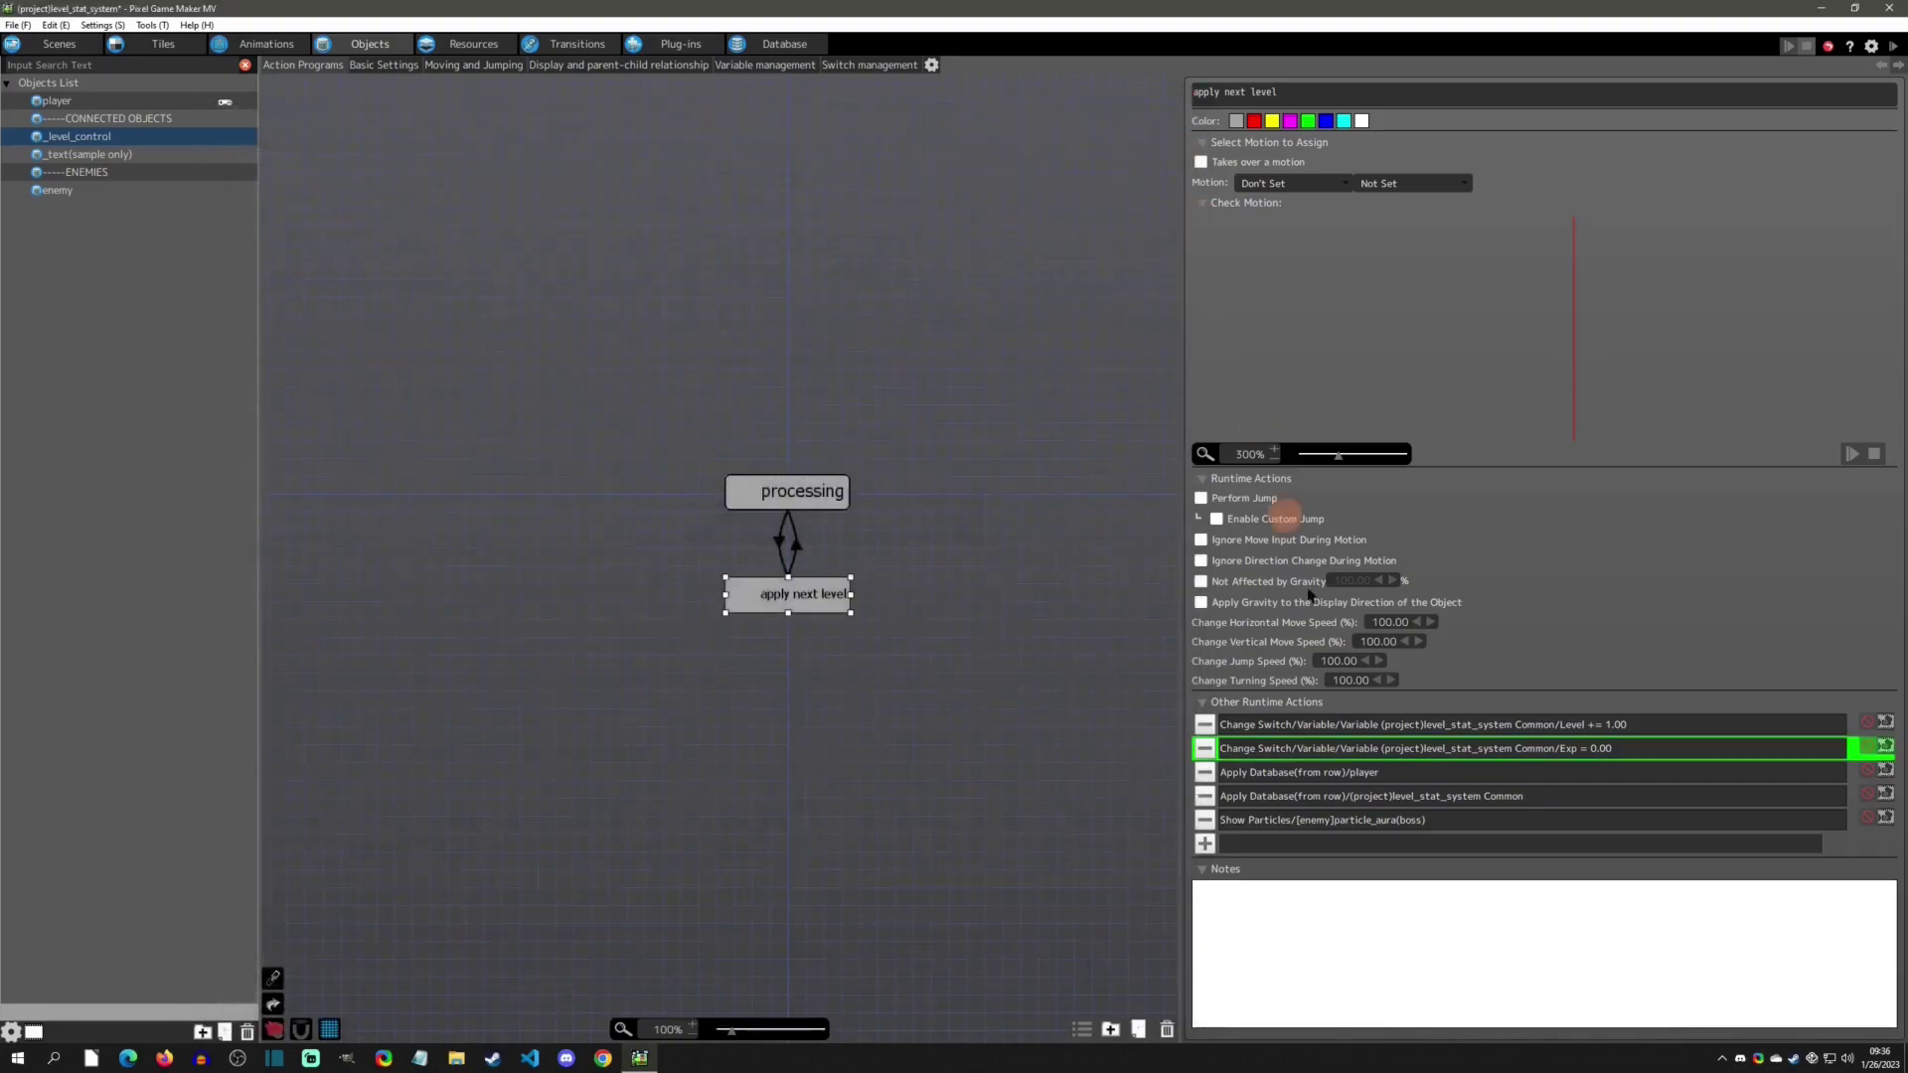
# Step: In apply next level's Apply Database entry for player, examine the lvl_player_stats source and its row-number variable settings
pyautogui.doubleClick(1391, 773)
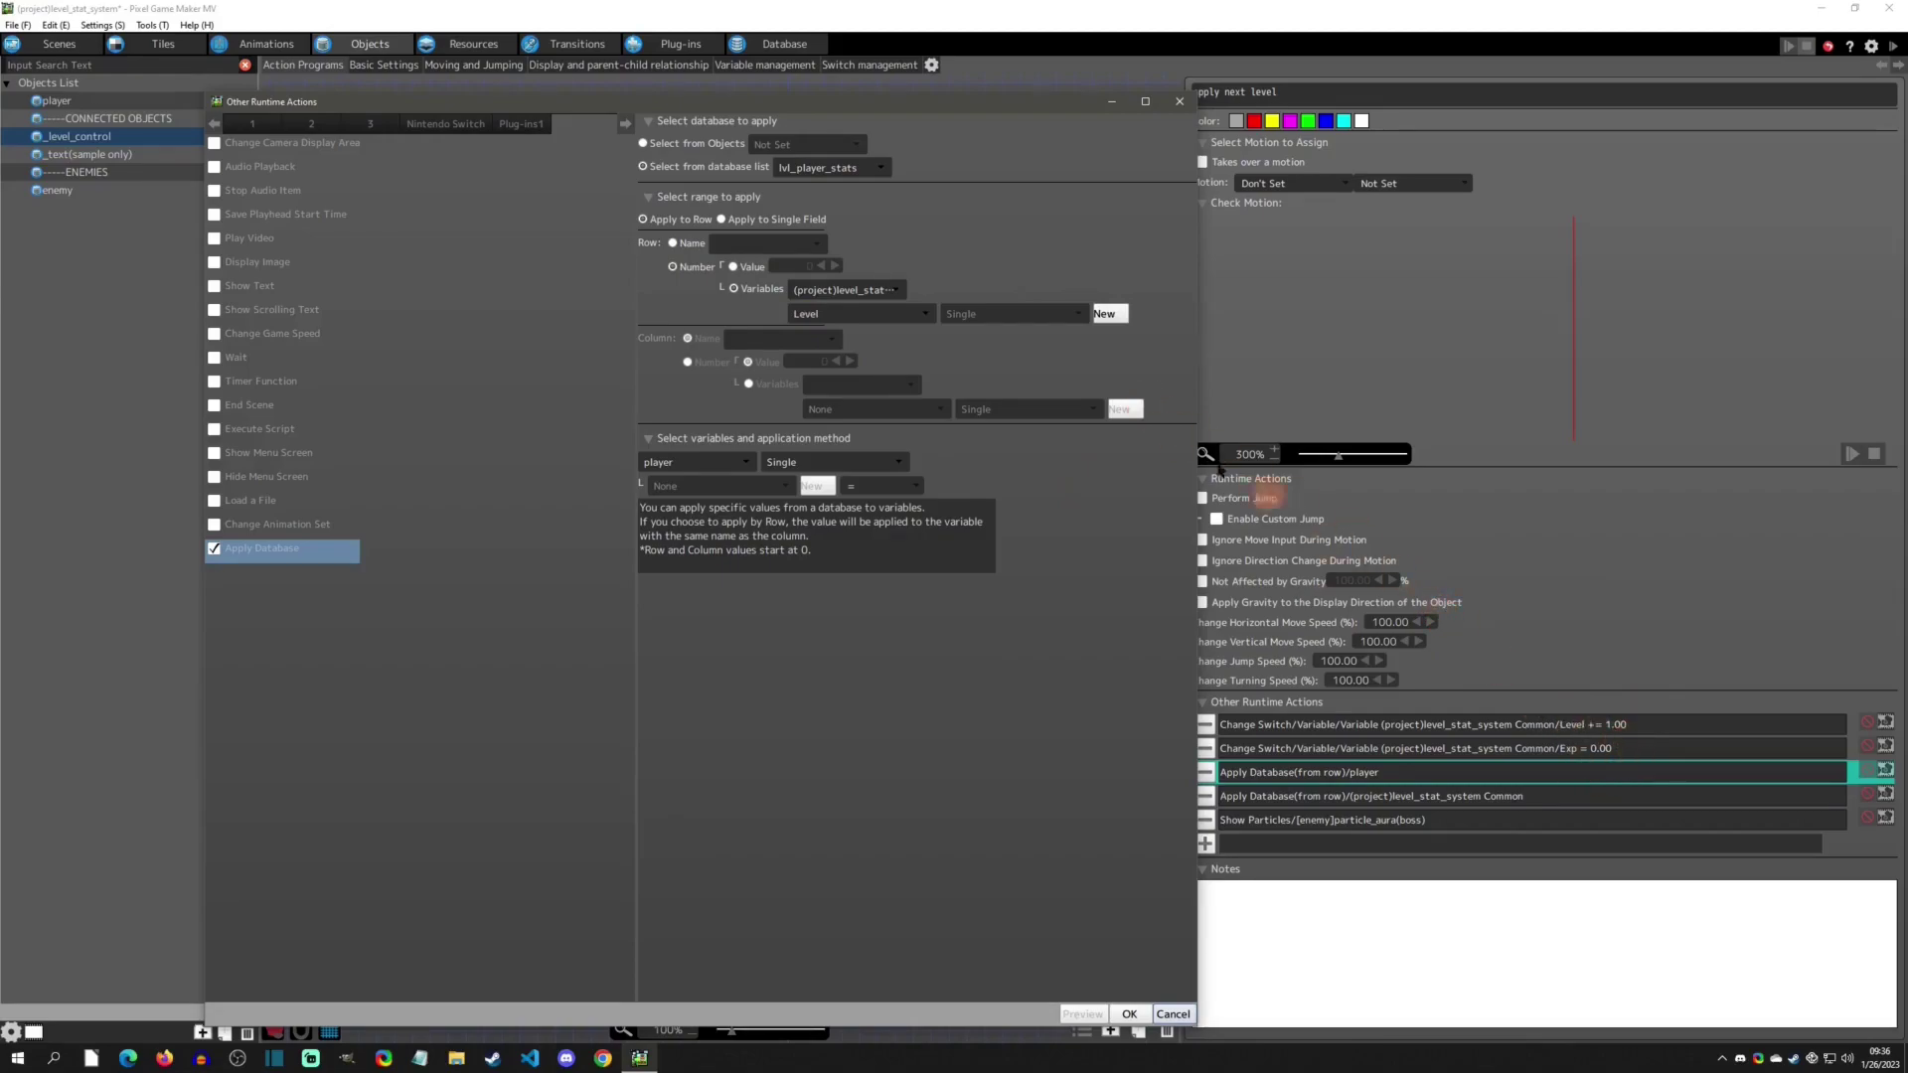
pyautogui.click(889, 291)
pyautogui.click(820, 288)
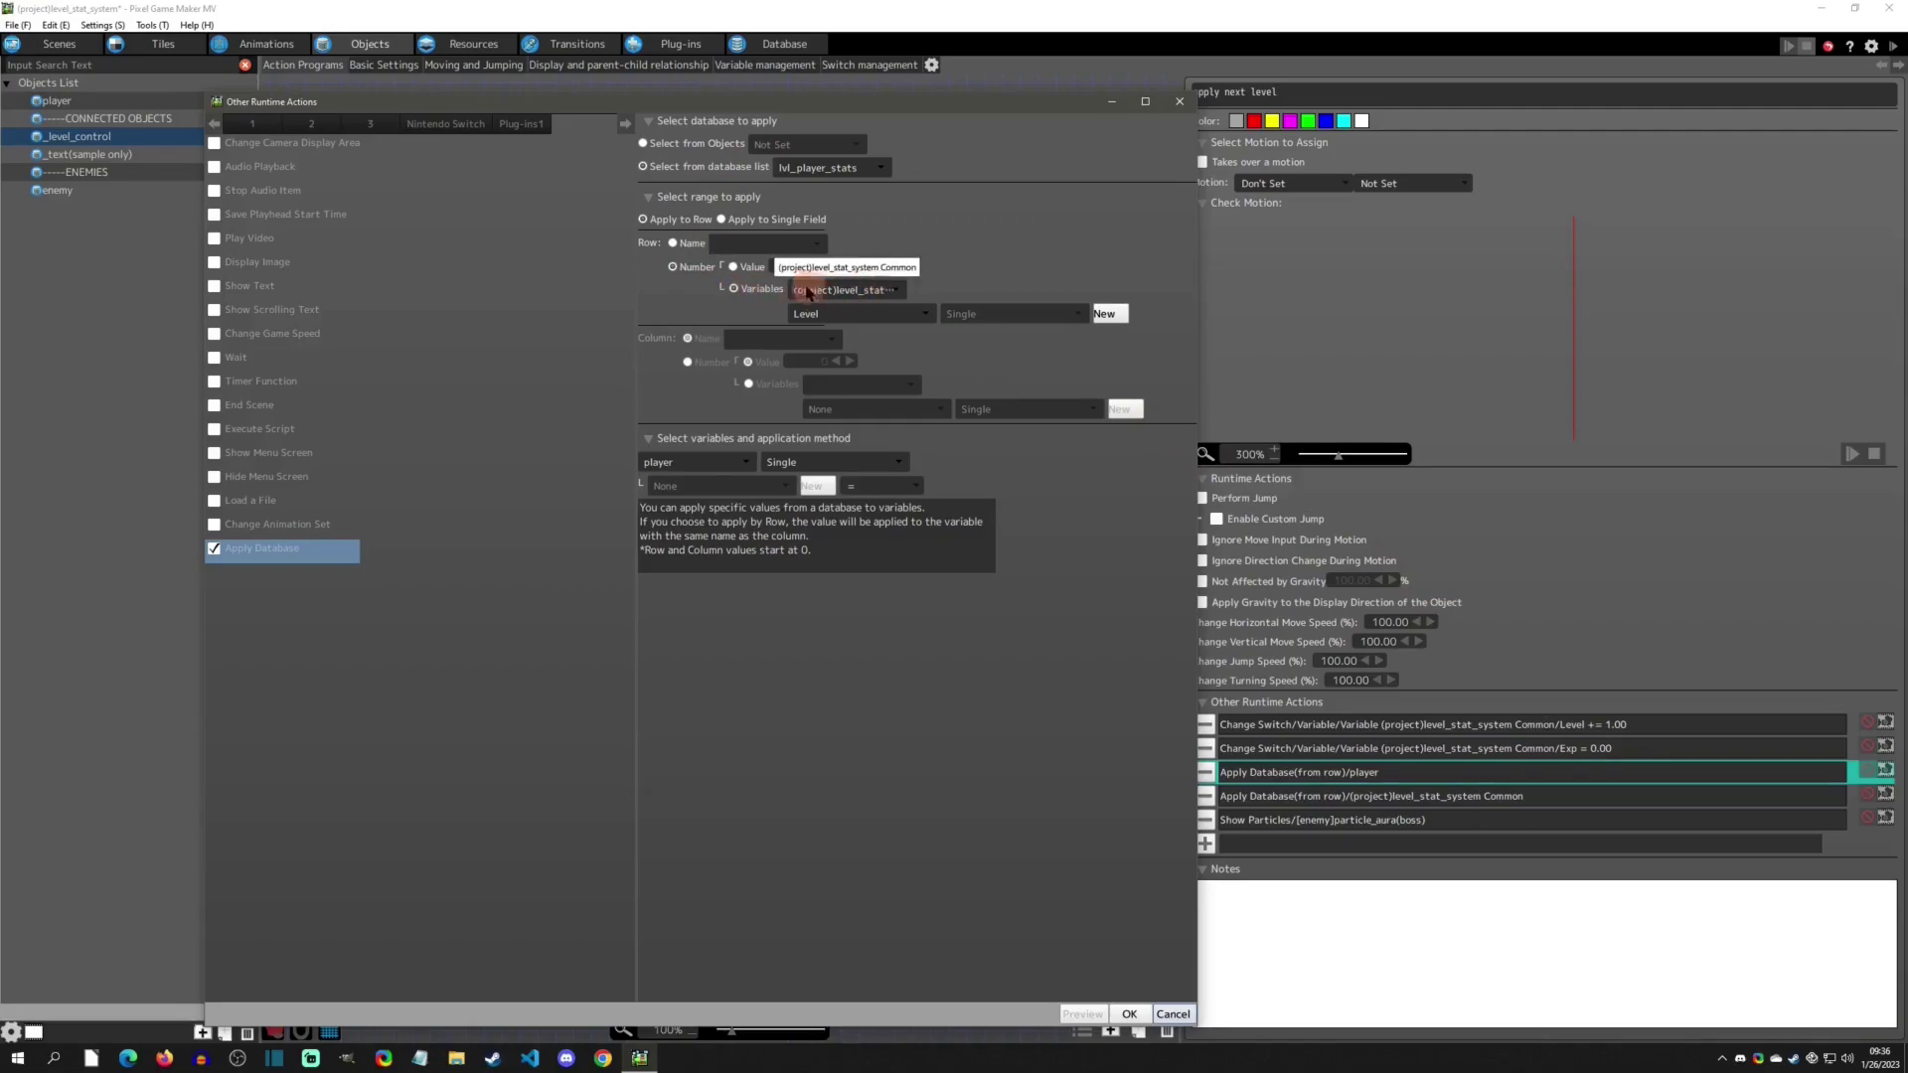
pyautogui.click(664, 221)
pyautogui.click(682, 279)
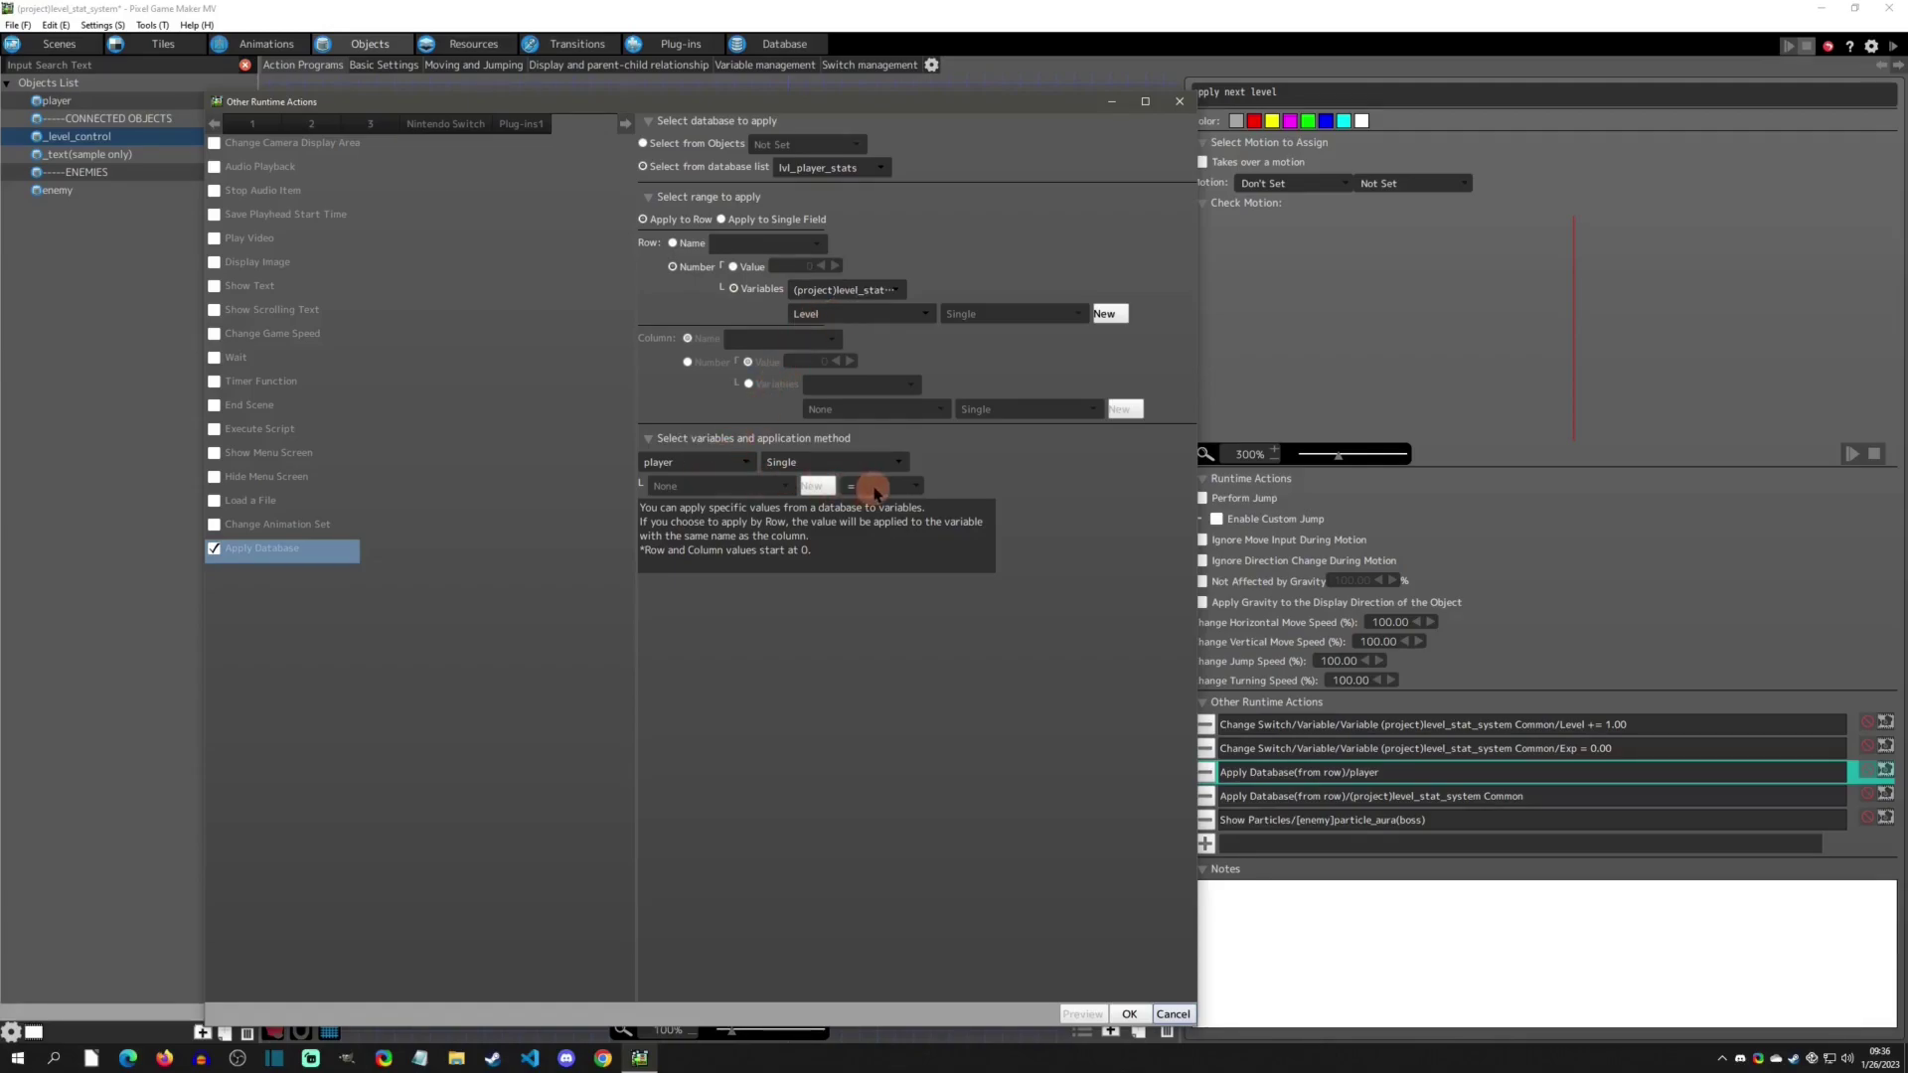
# Step: Review the target variable sources for the lvl_player_stats entry, keep player selected, and accept the action's settings
pyautogui.click(734, 462)
pyautogui.click(694, 572)
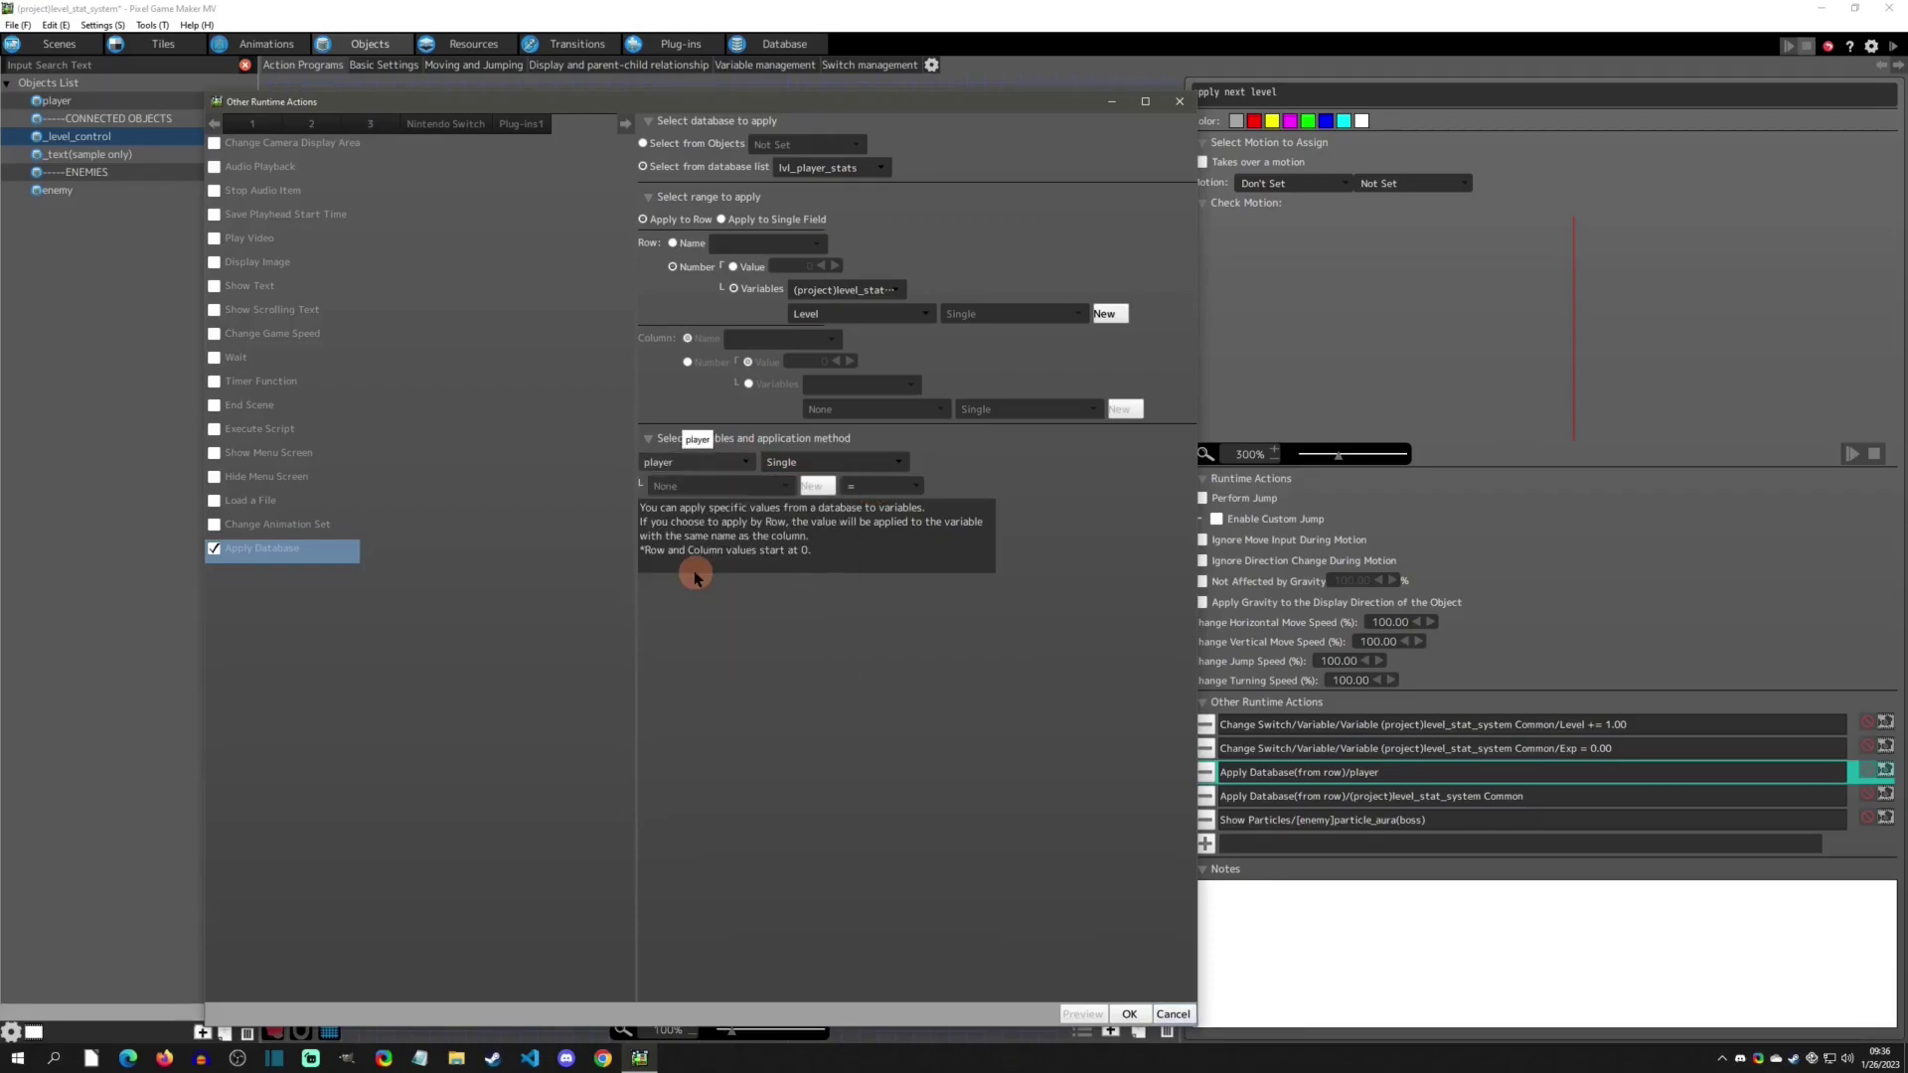
pyautogui.click(700, 463)
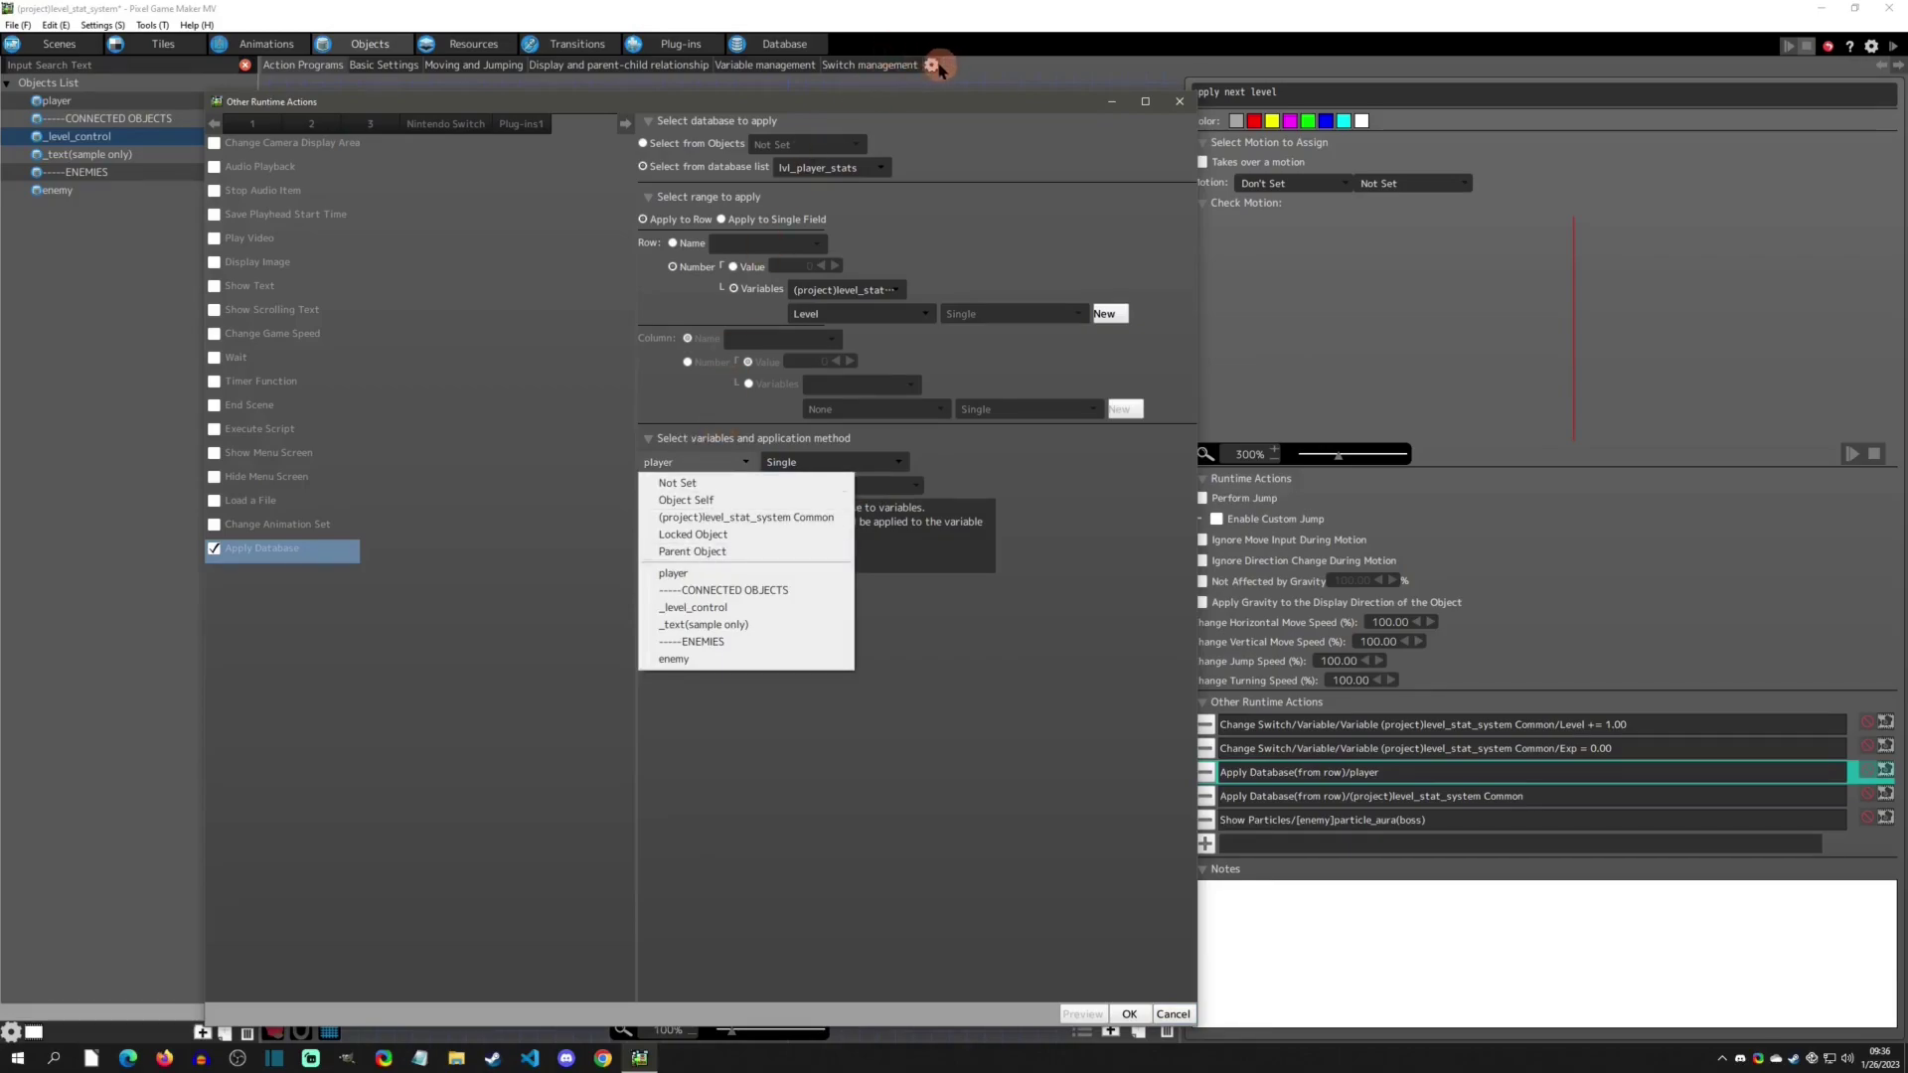
pyautogui.click(722, 573)
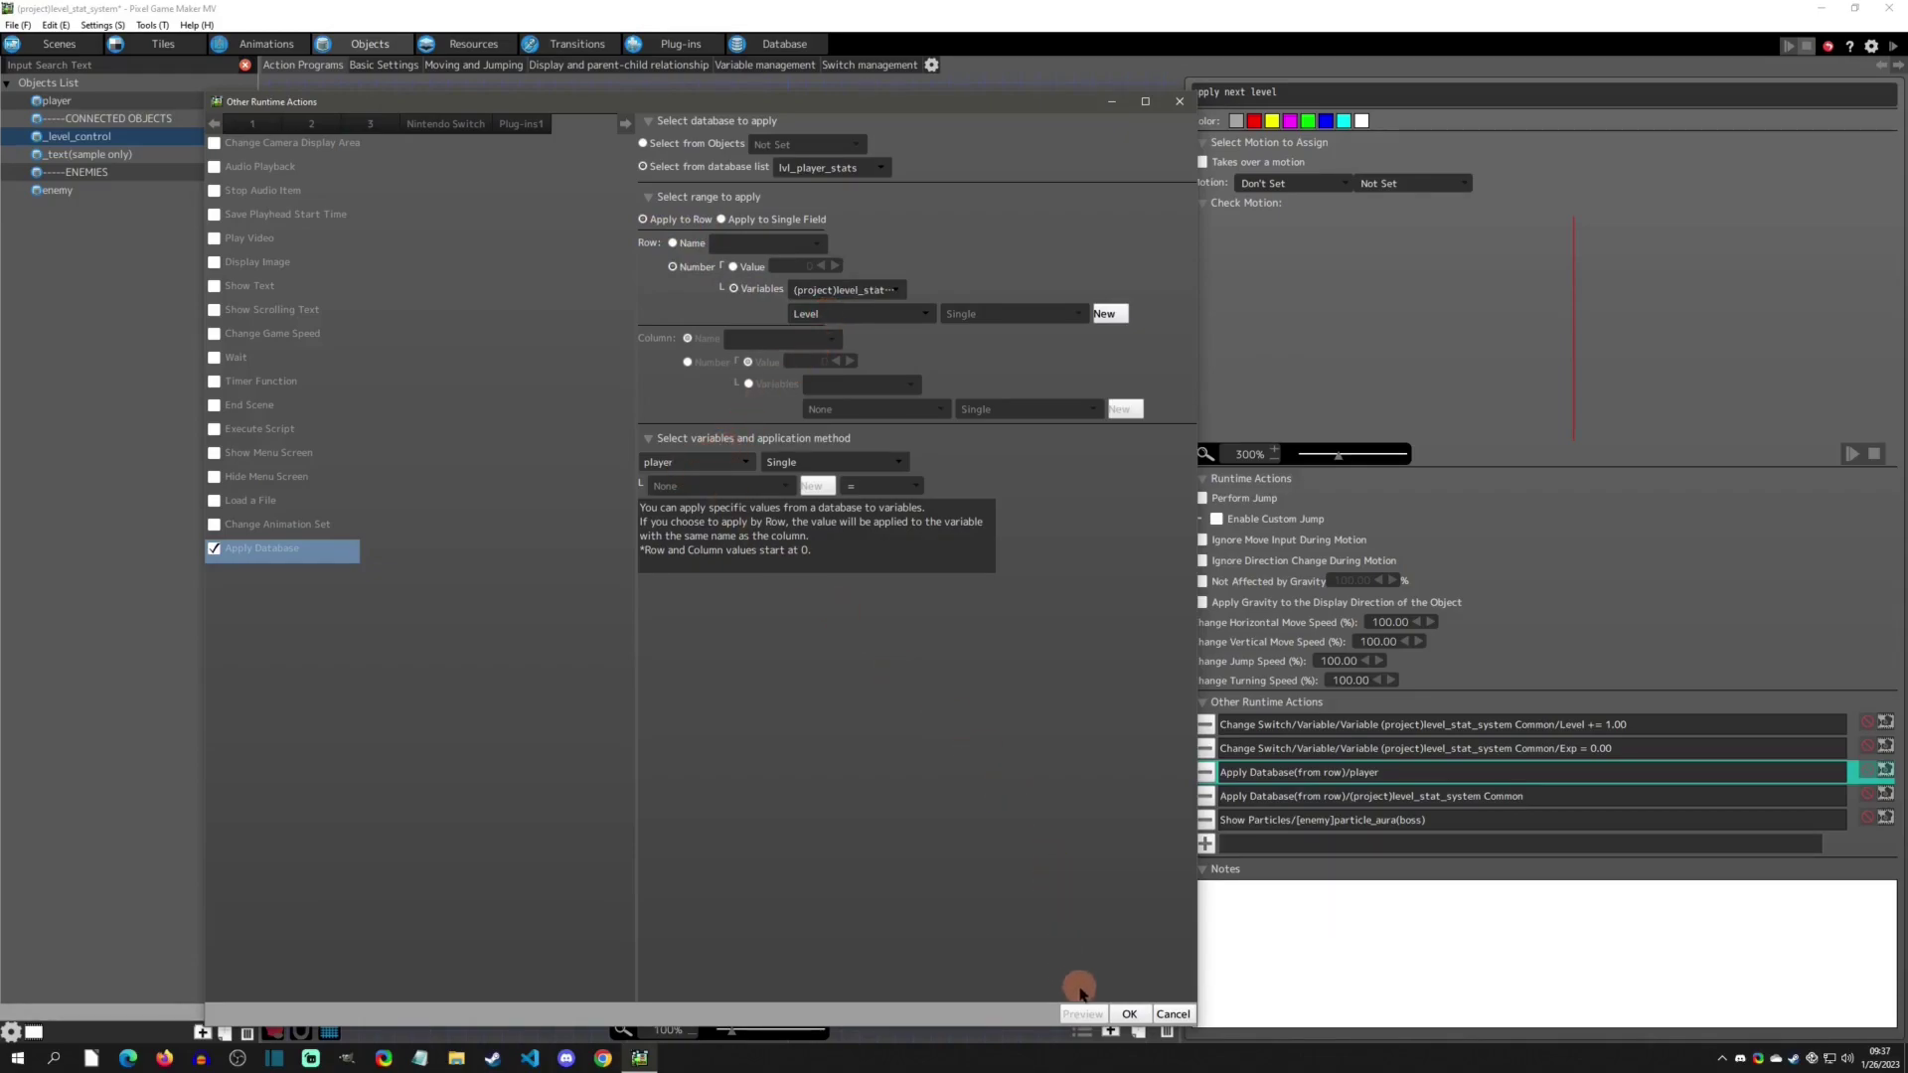
pyautogui.click(1129, 1013)
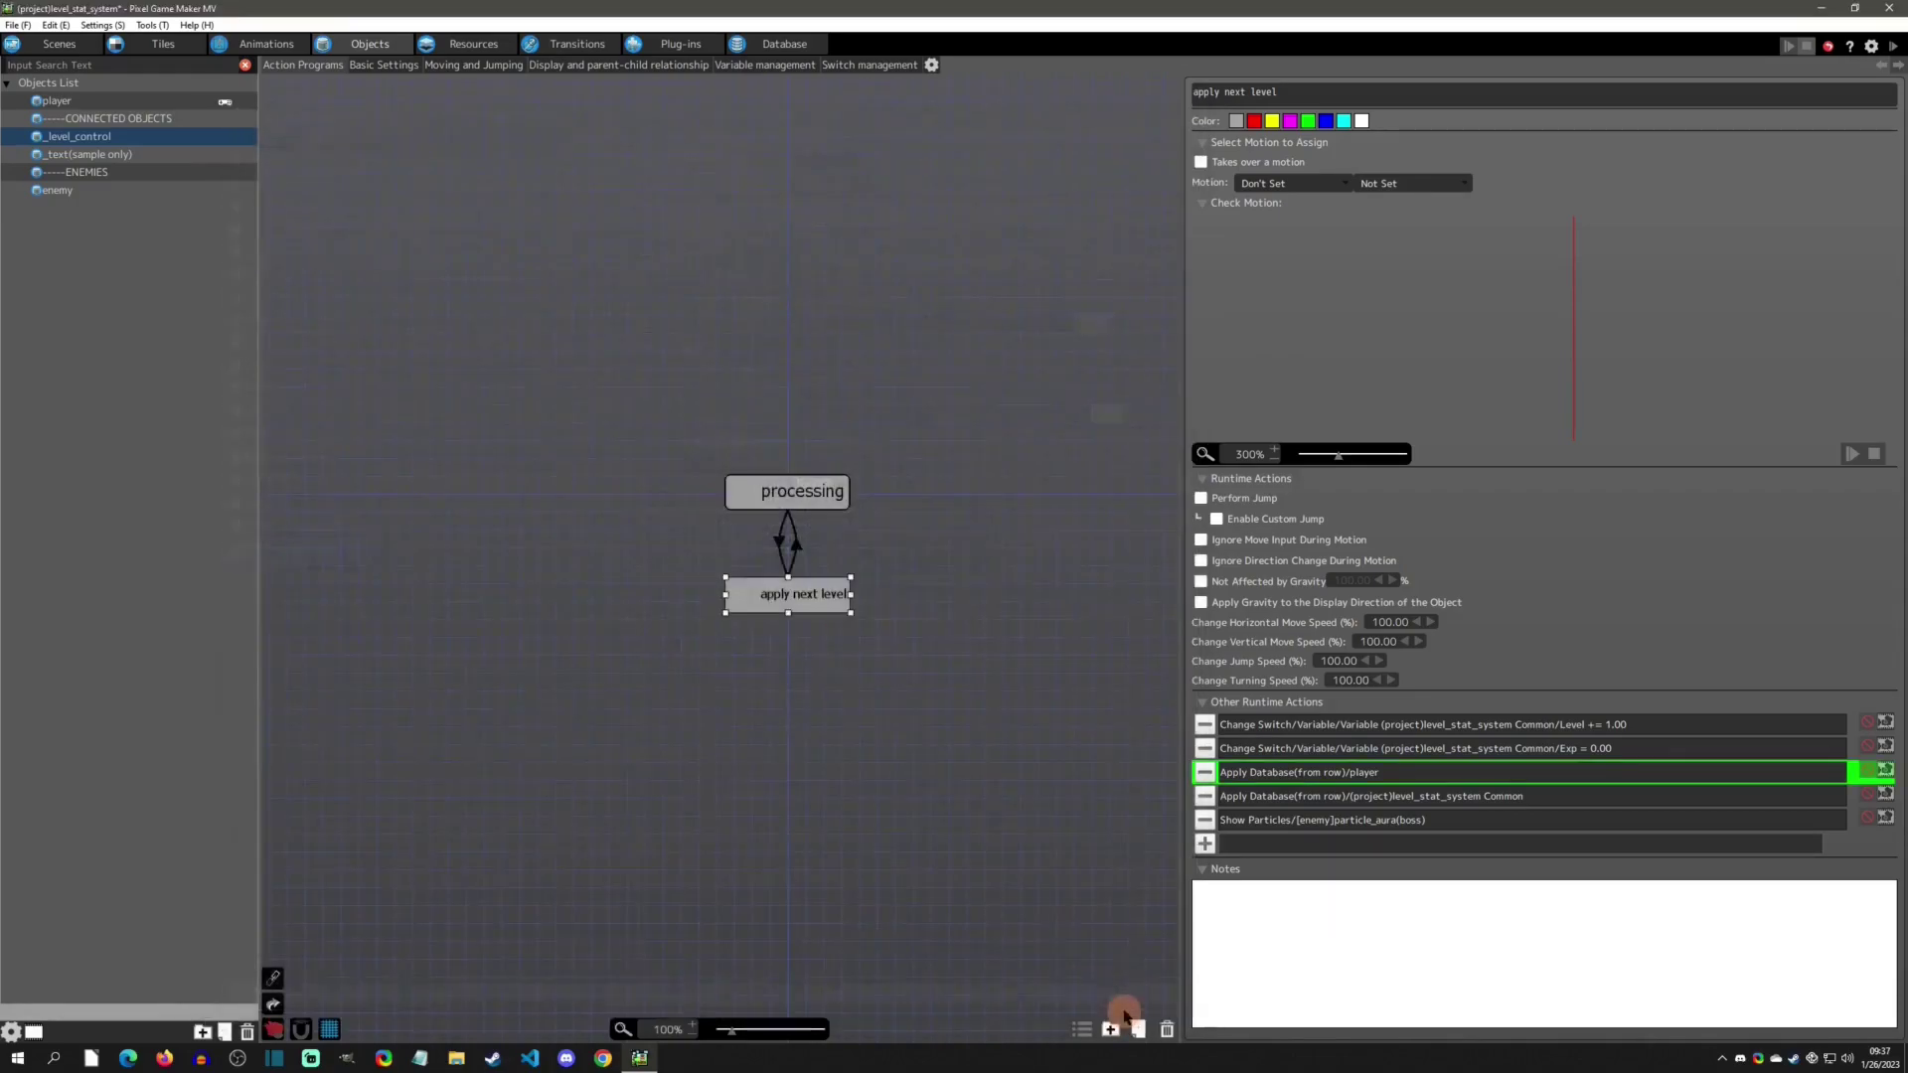
# Step: Examine the stat columns of the lvl_player_stats database
pyautogui.click(782, 43)
pyautogui.click(112, 103)
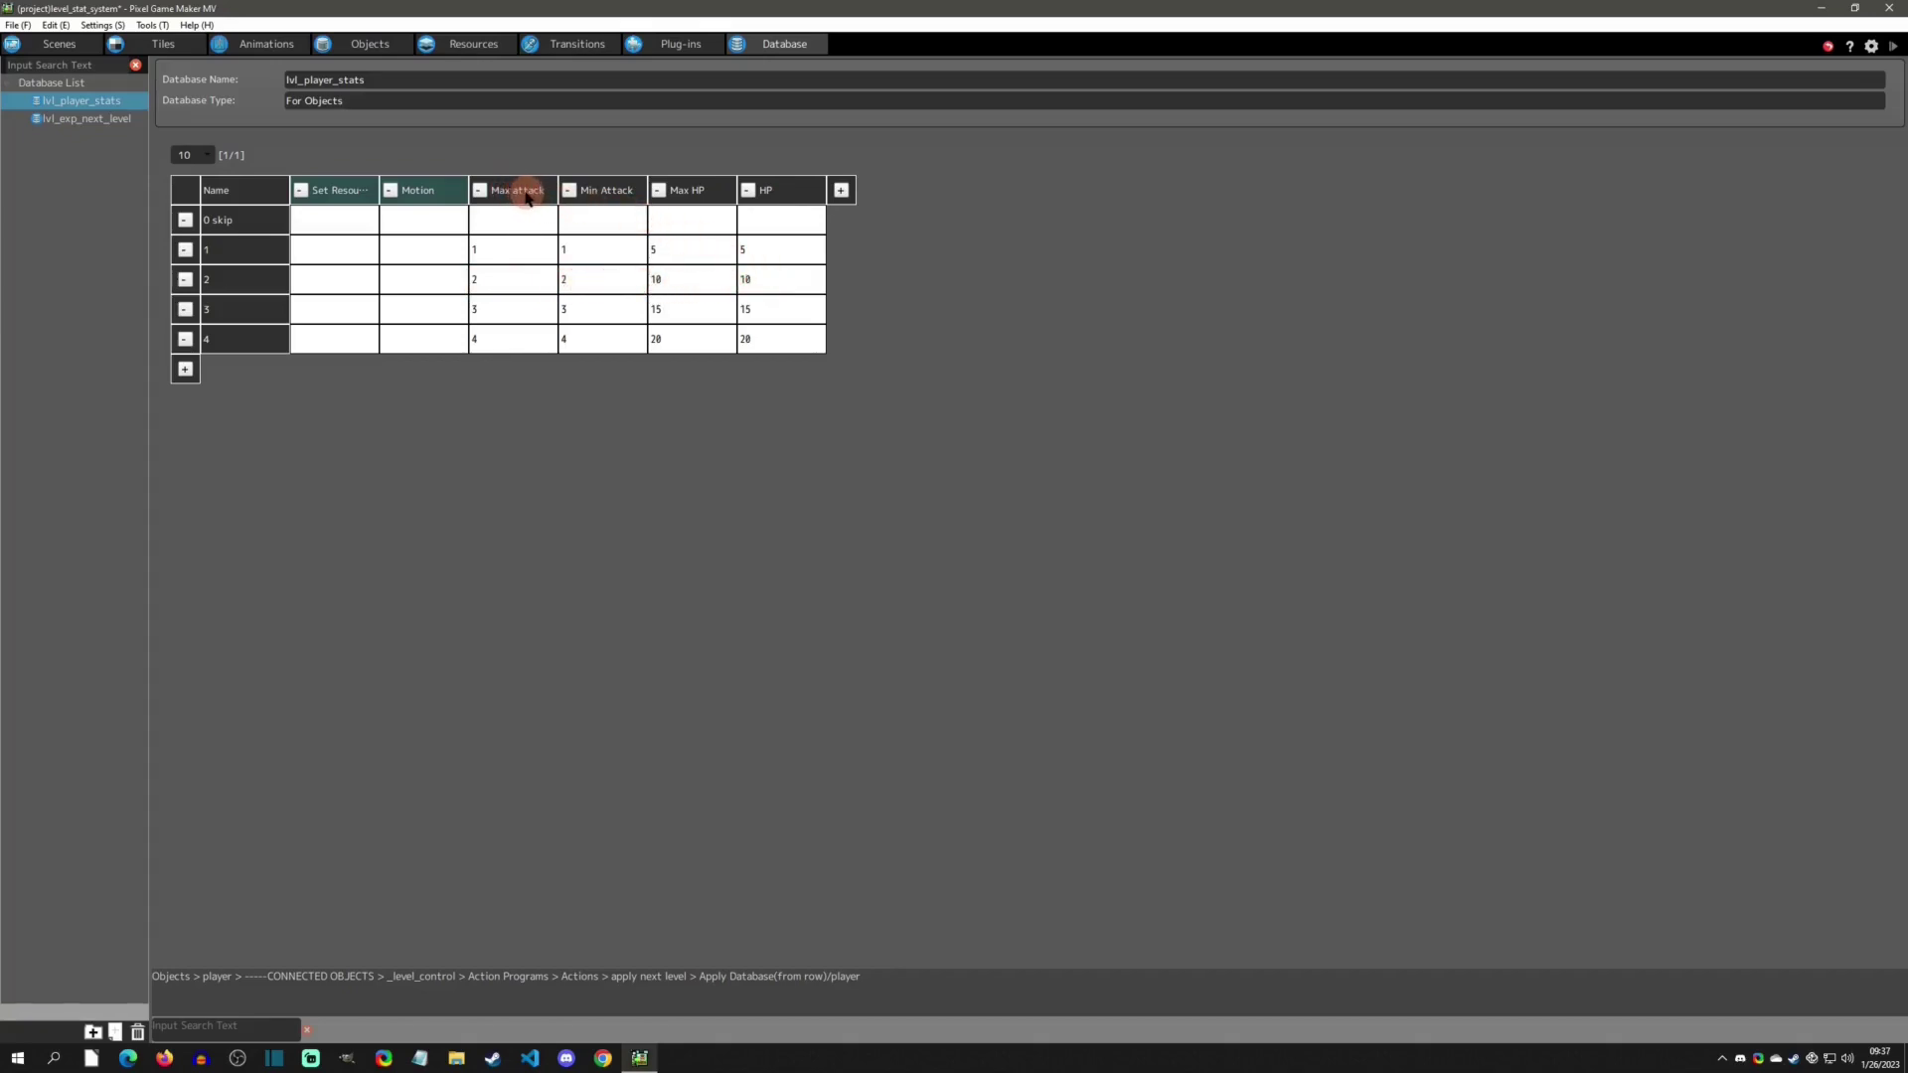
# Step: Delete the Apply Database entry for (project)level_stat_system Common from apply next level, and check the matching entry in processing
pyautogui.click(367, 44)
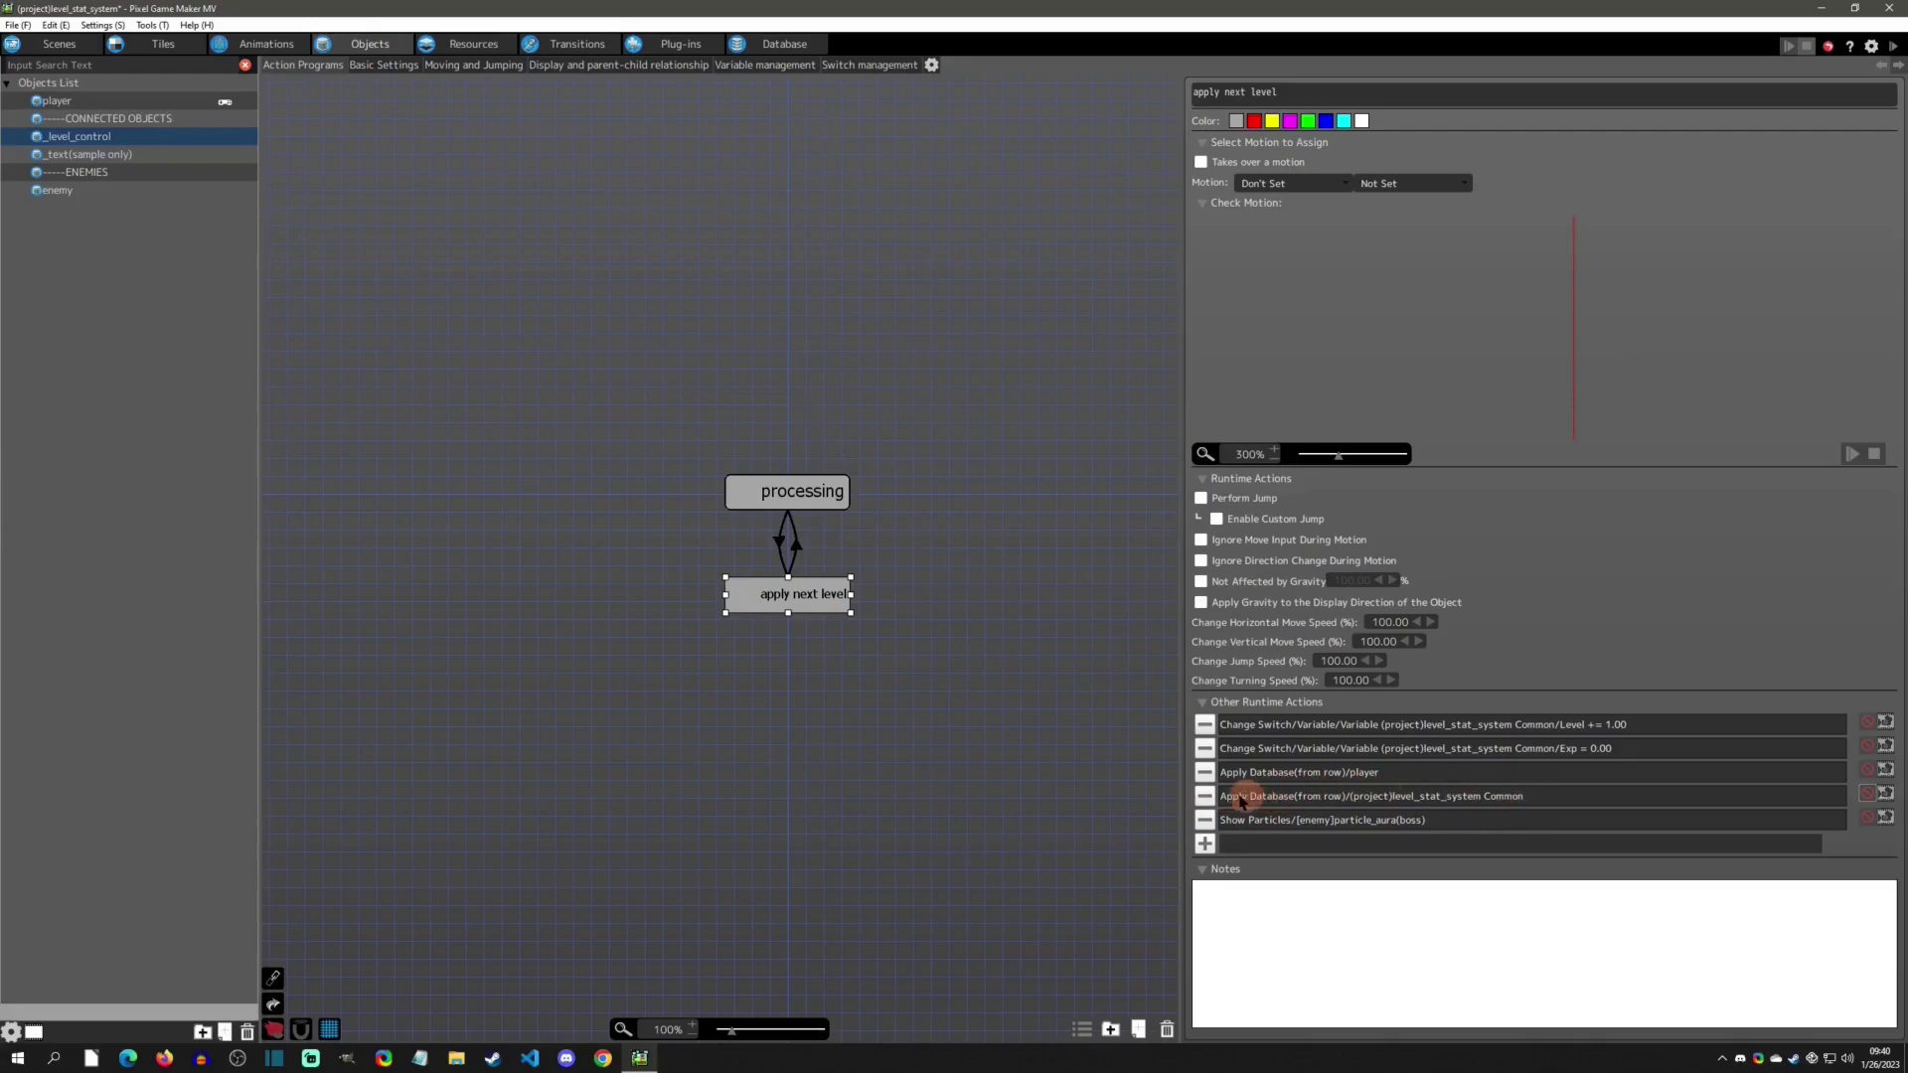
pyautogui.click(1206, 795)
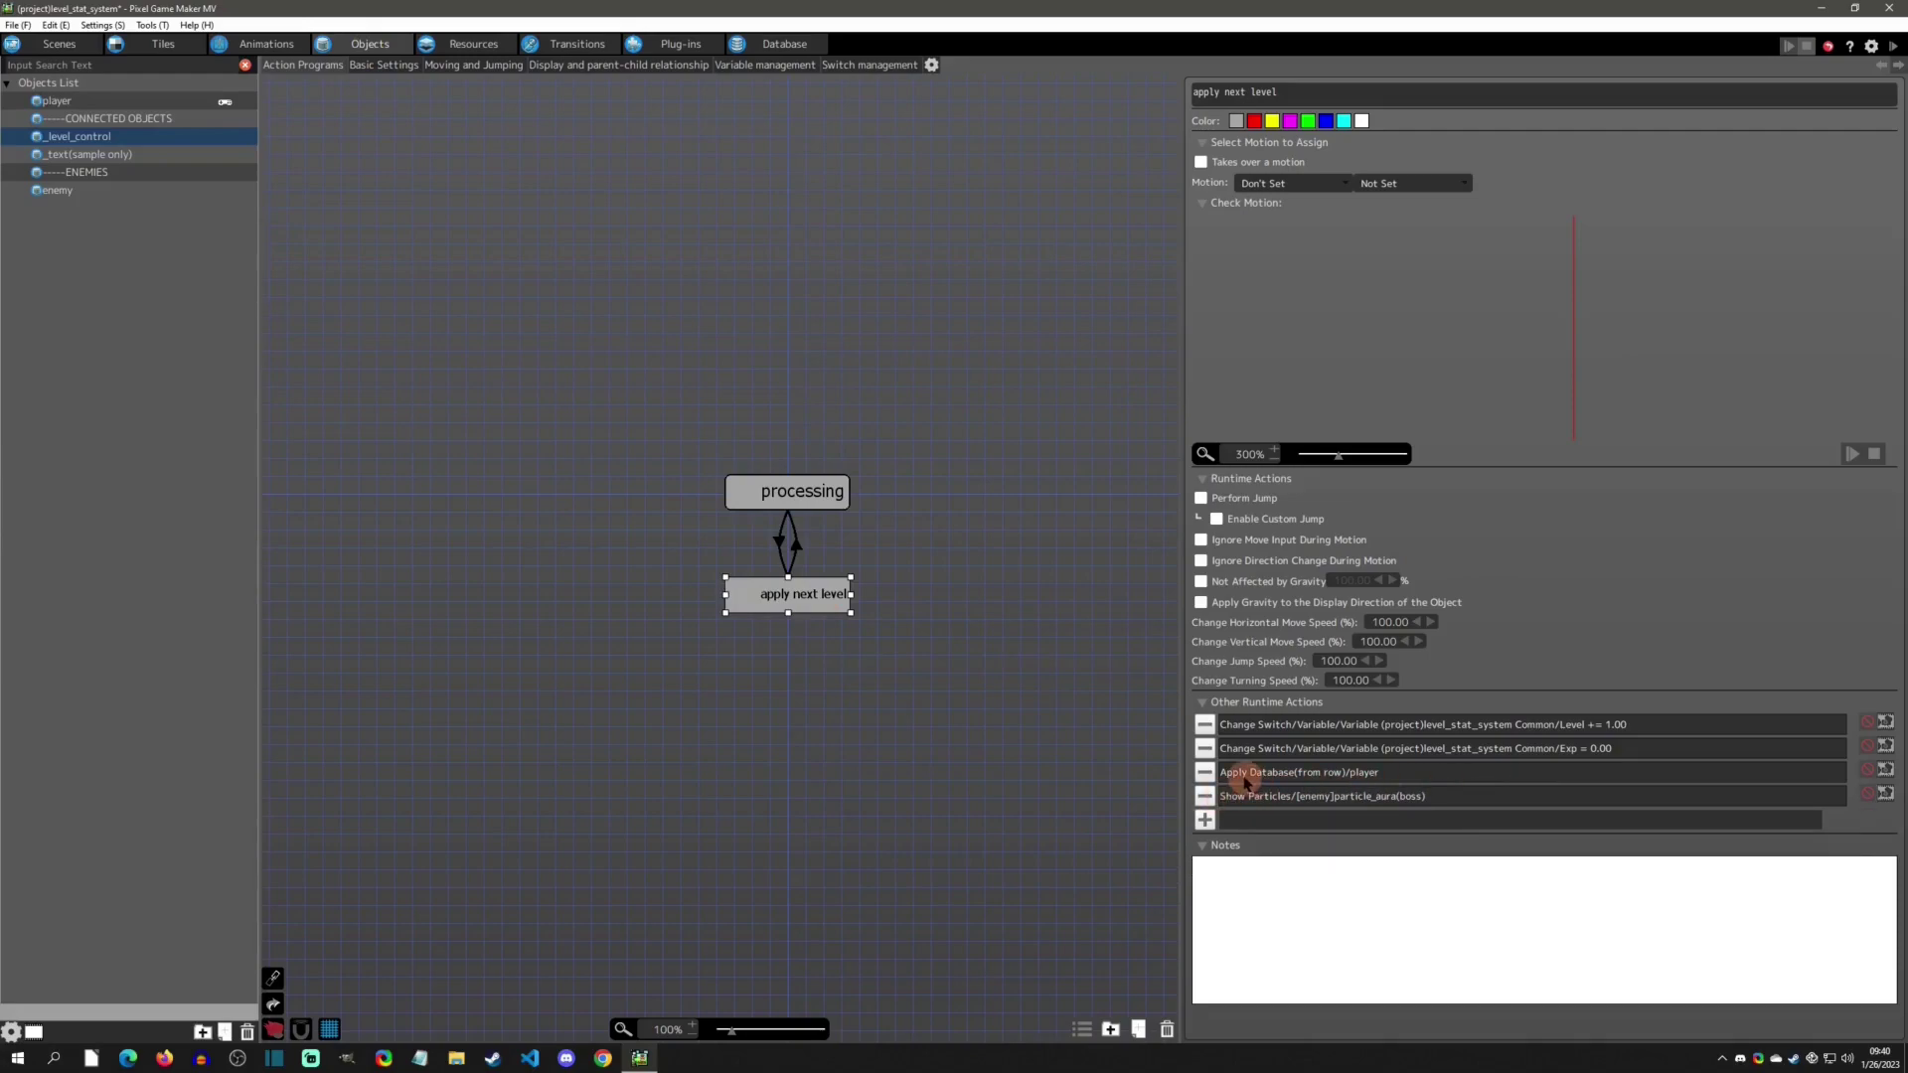
pyautogui.click(807, 497)
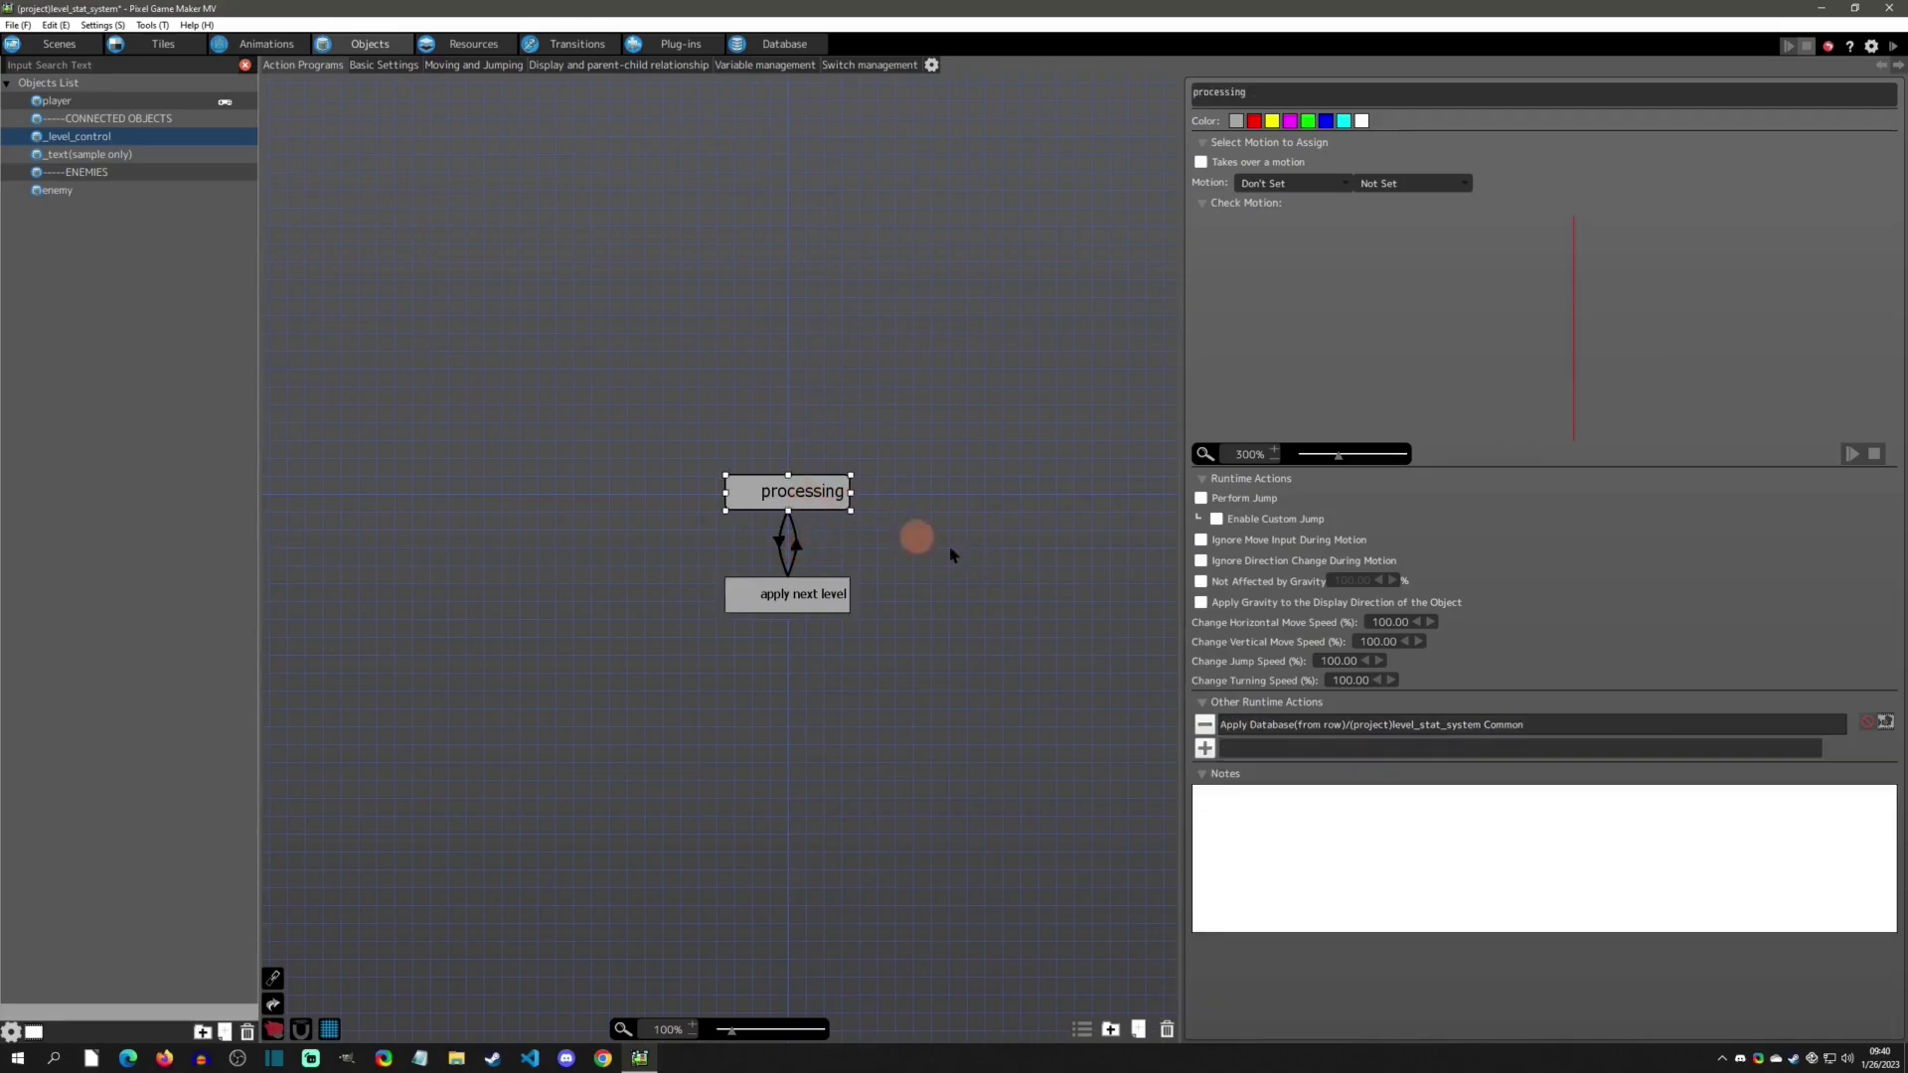
pyautogui.click(1376, 726)
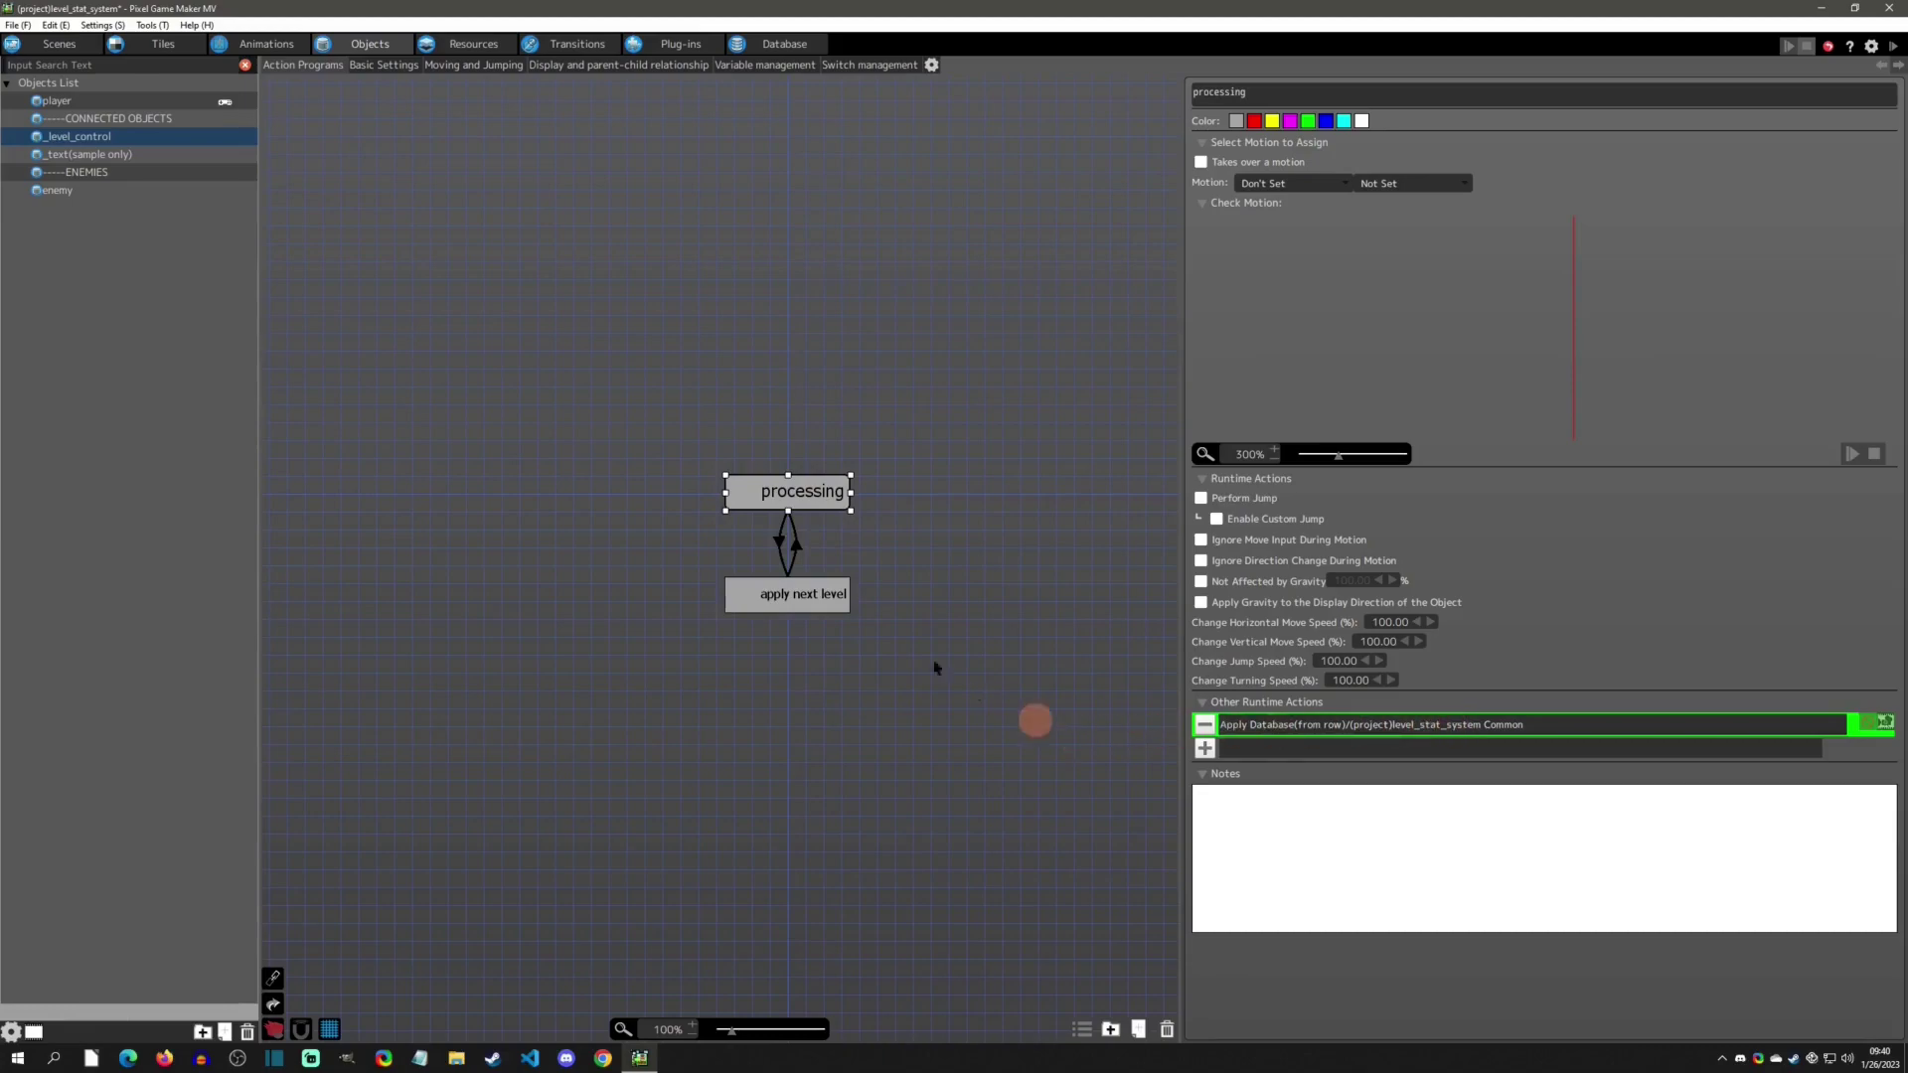
# Step: Inspect apply next level's Show Particles entry and the conditions of the link returning to processing
pyautogui.click(783, 591)
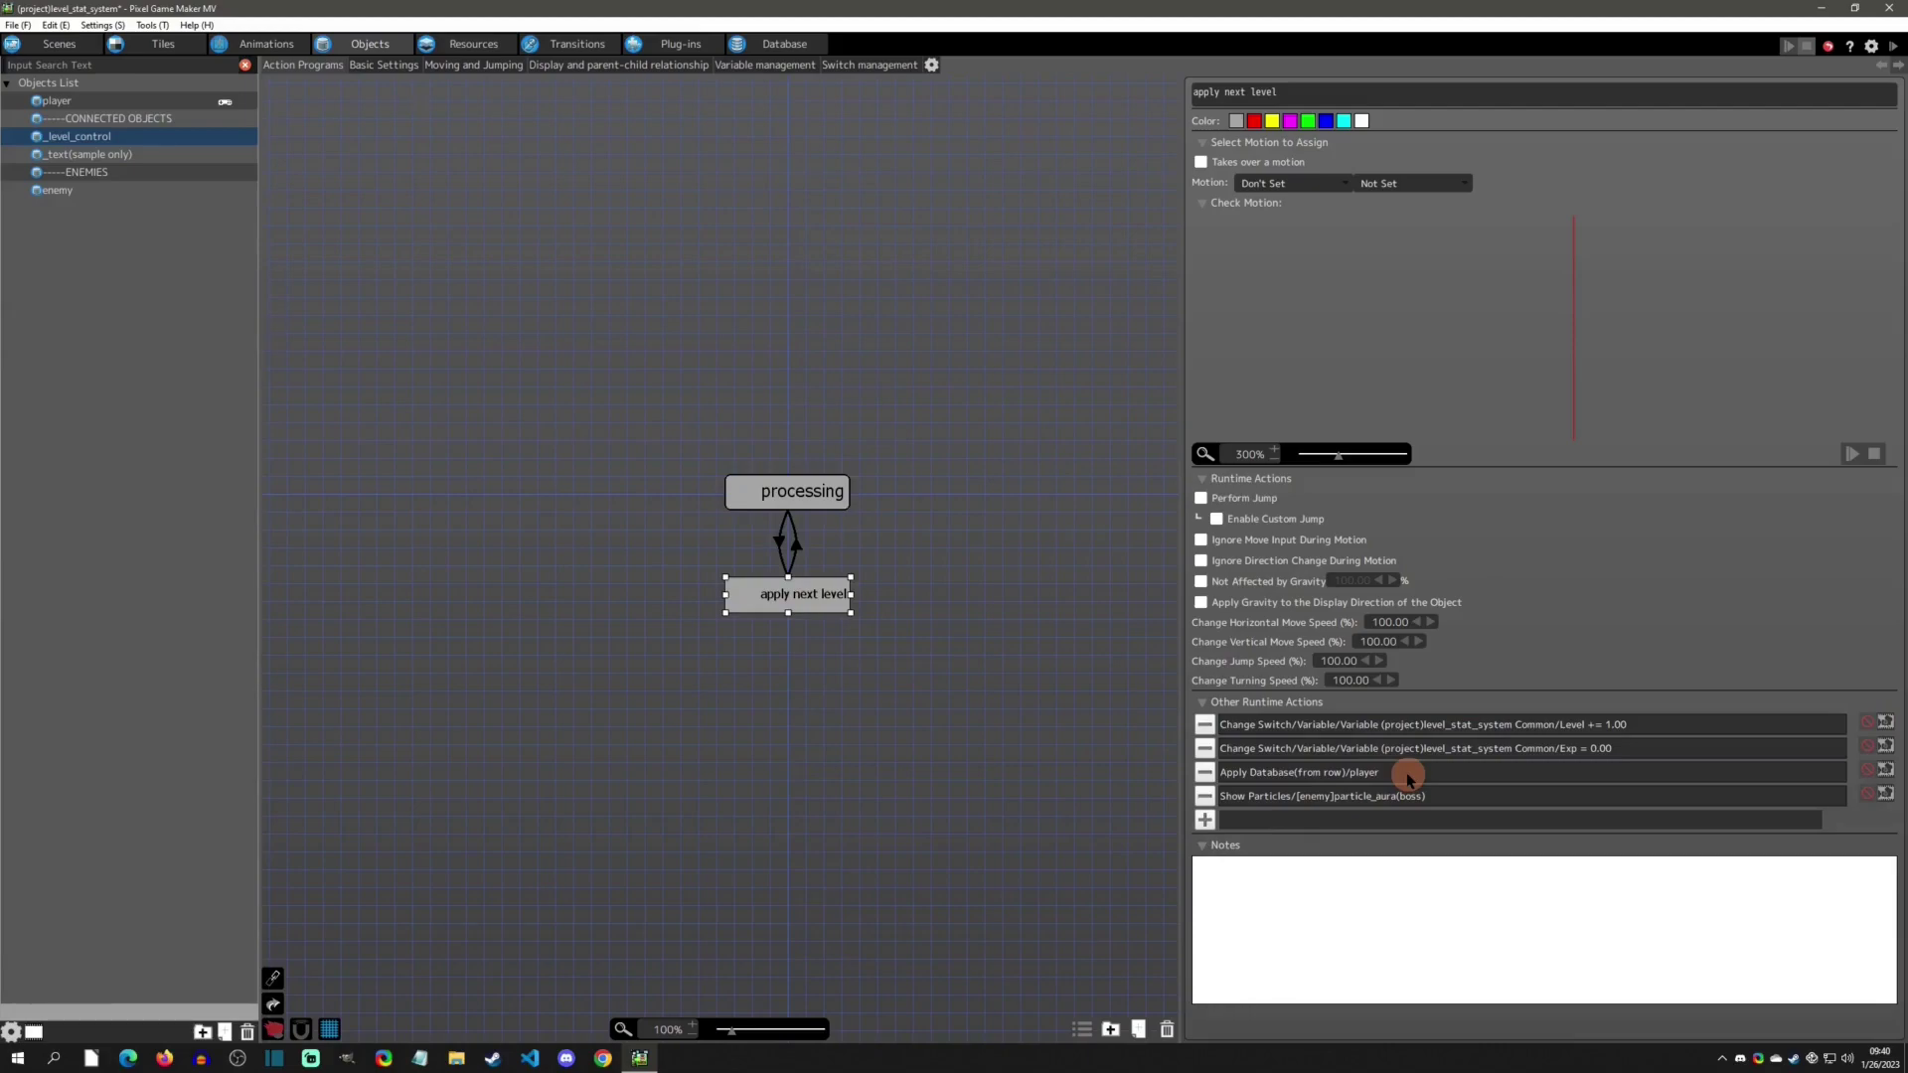
pyautogui.doubleClick(1295, 796)
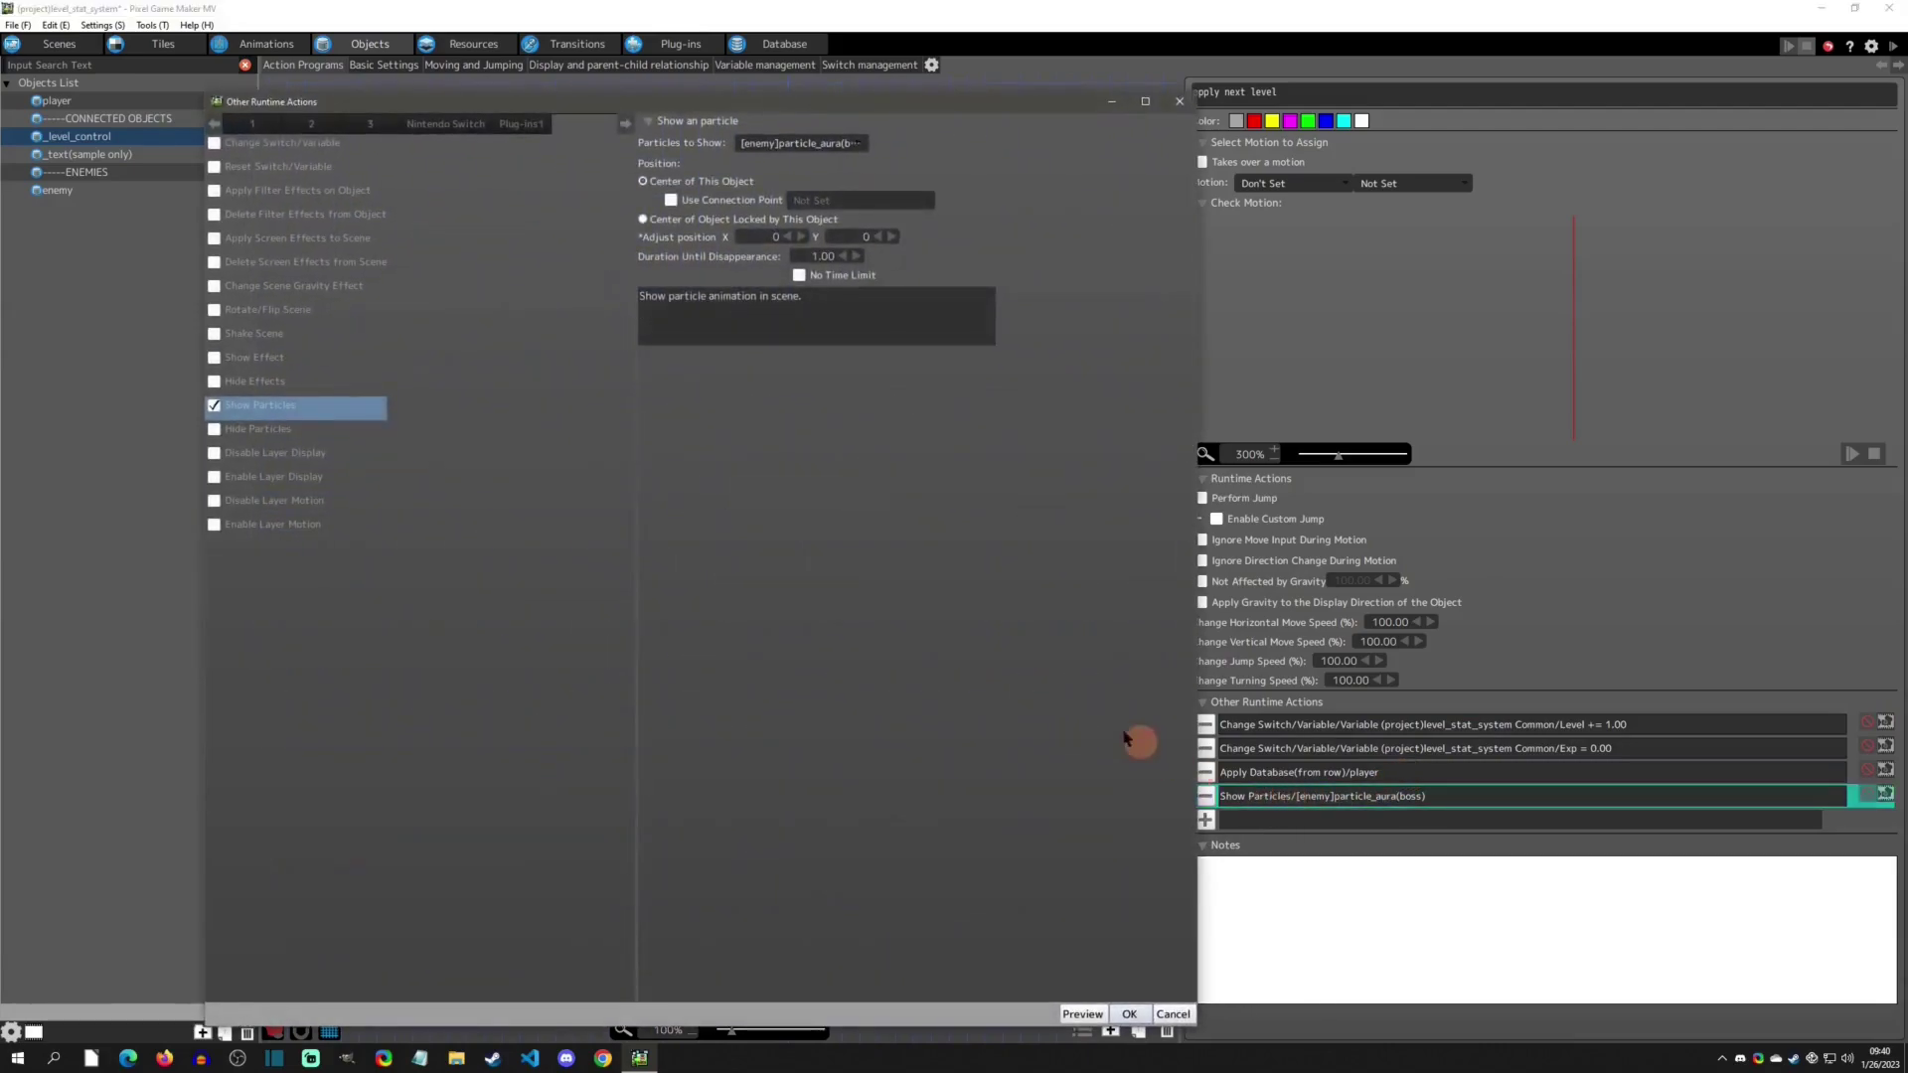
pyautogui.click(1178, 101)
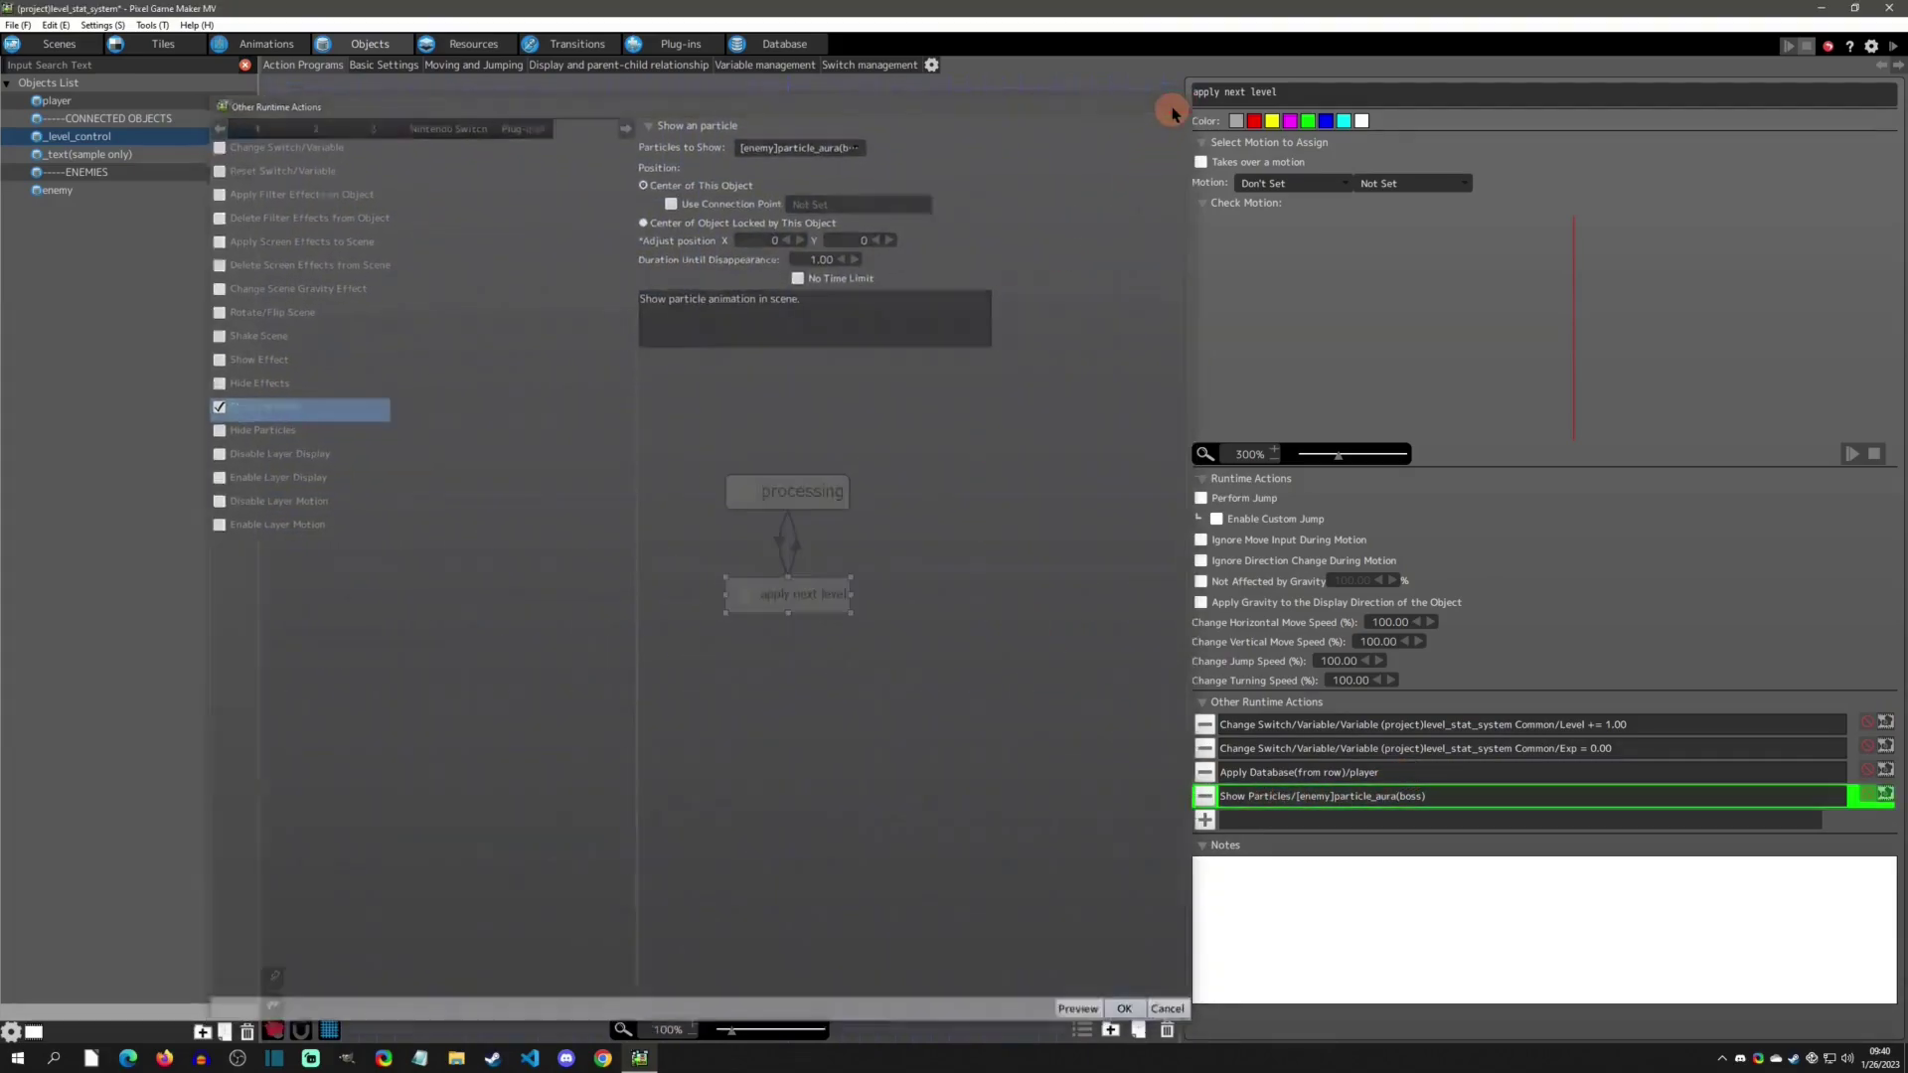
pyautogui.click(795, 544)
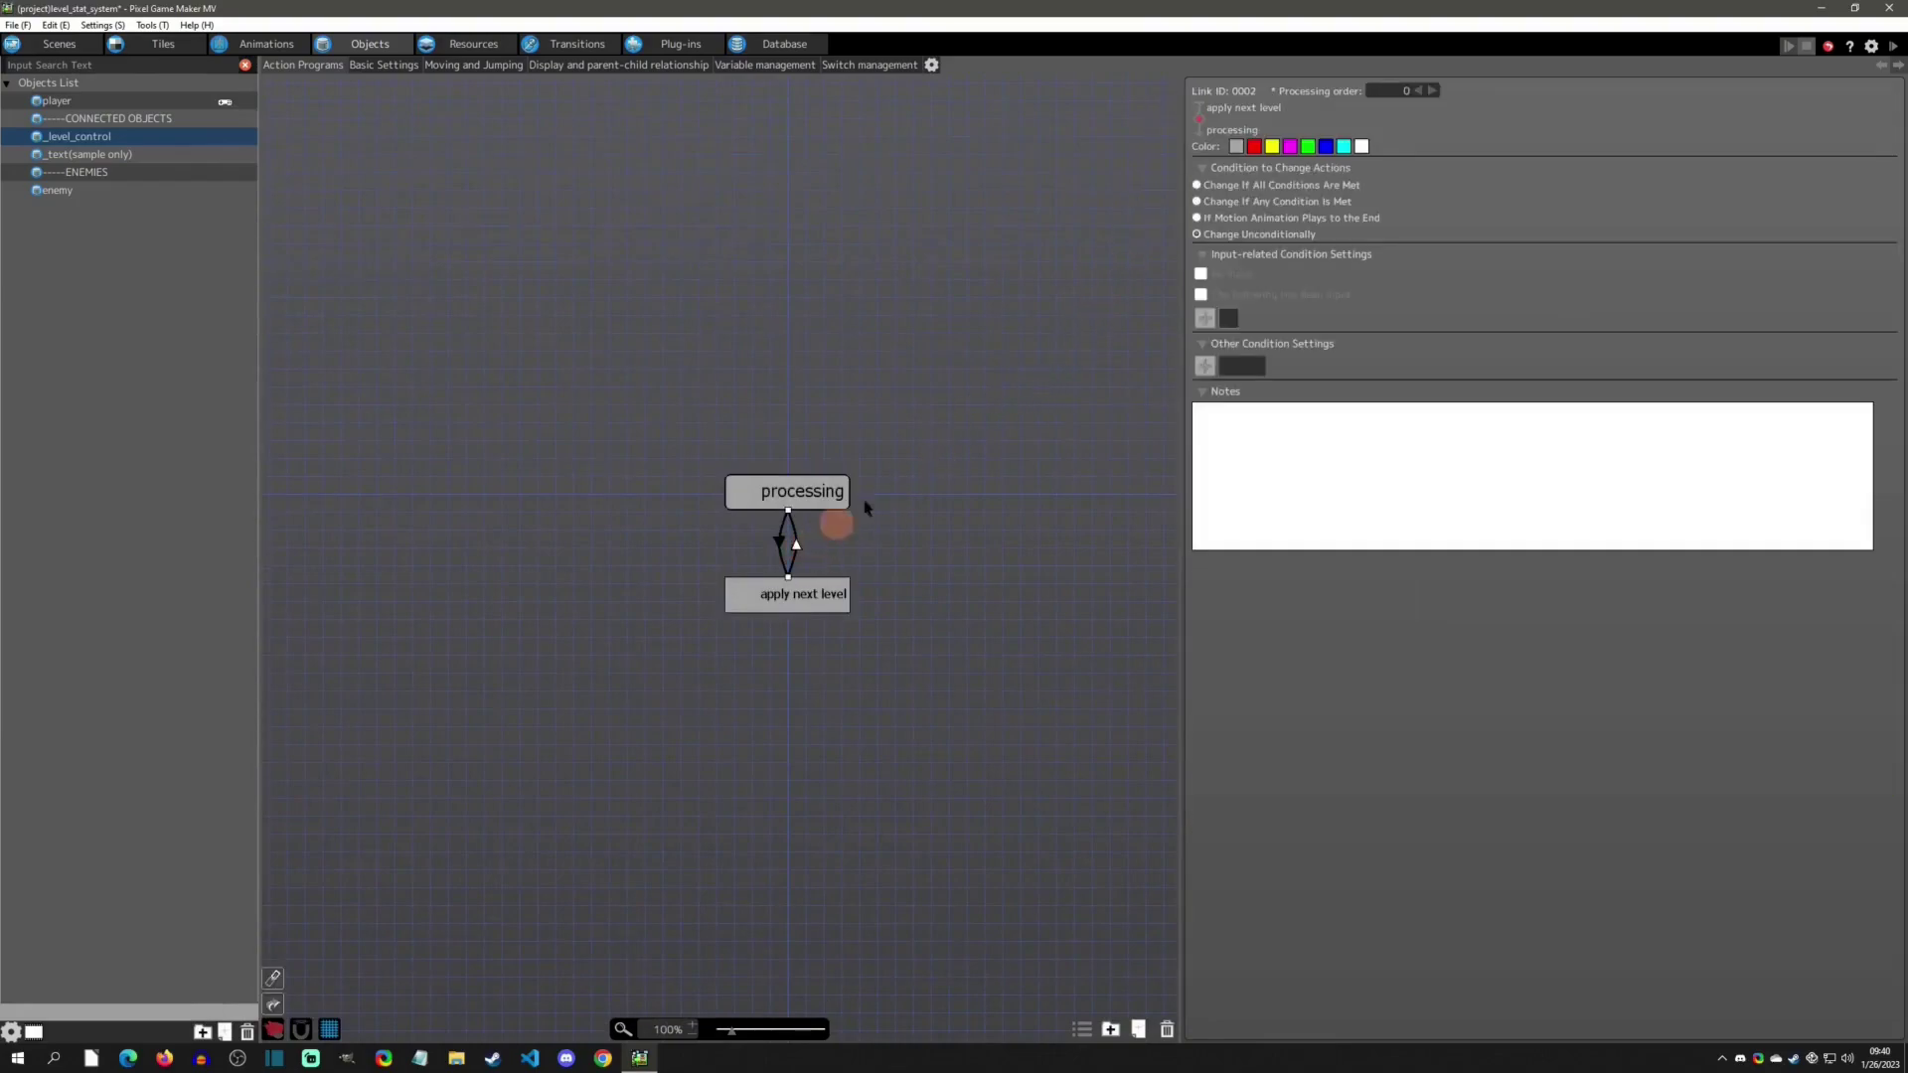
# Step: Review processing's Apply Database settings for lvl_exp_next_level and the conditions of its link to apply next level
pyautogui.click(787, 501)
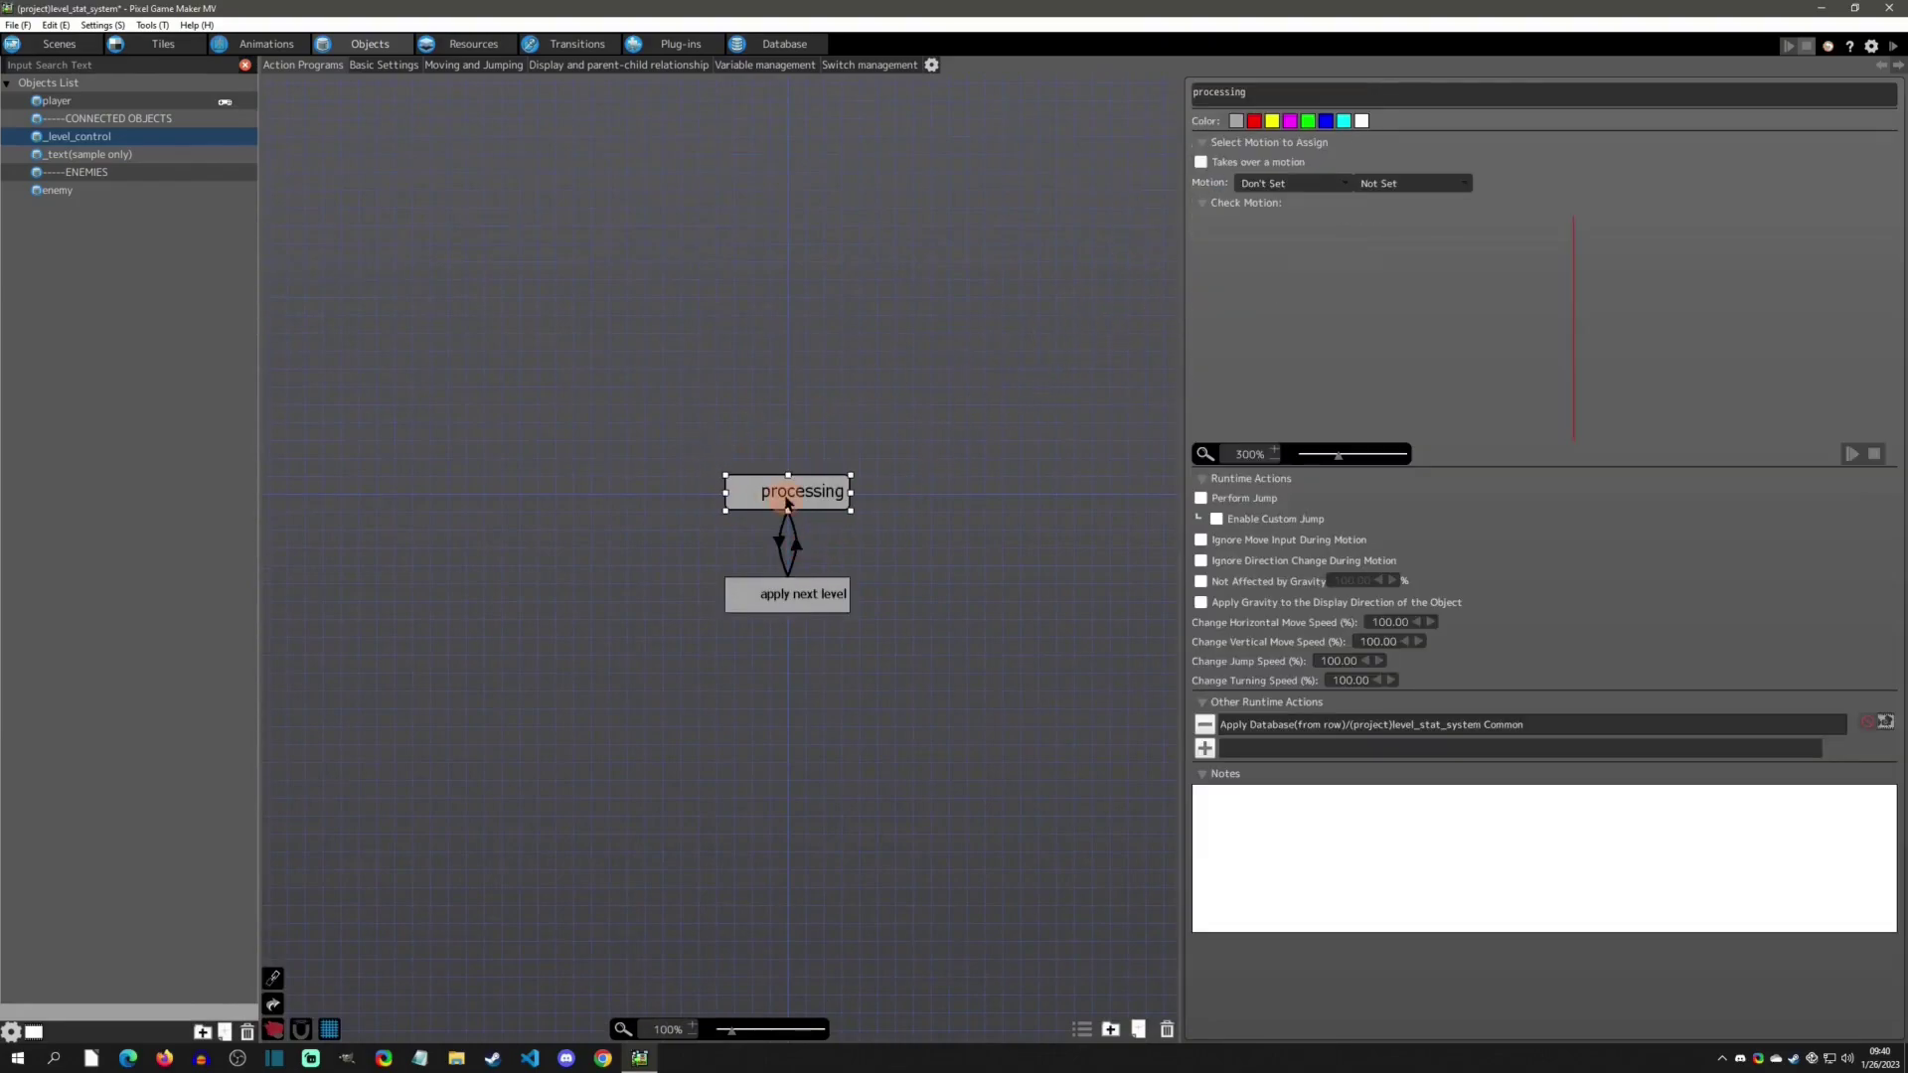
pyautogui.click(1471, 725)
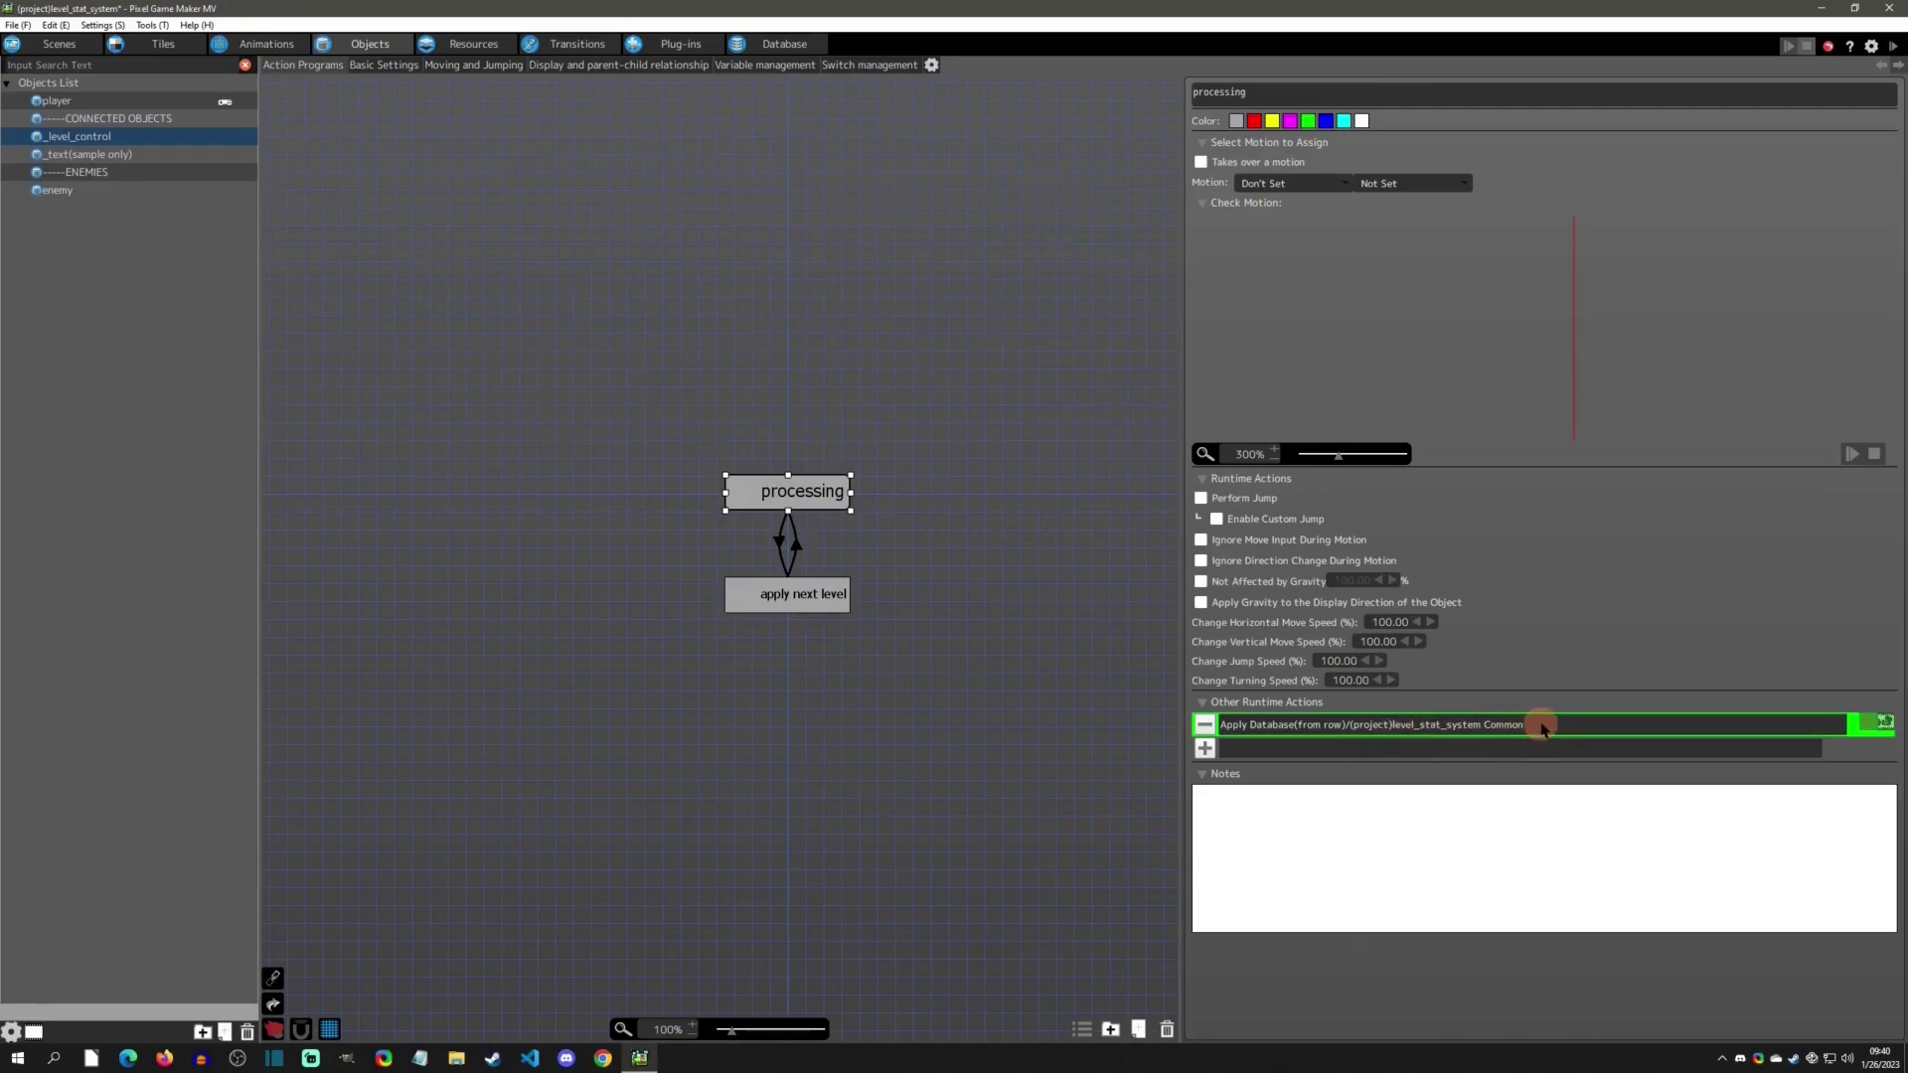
pyautogui.doubleClick(1542, 725)
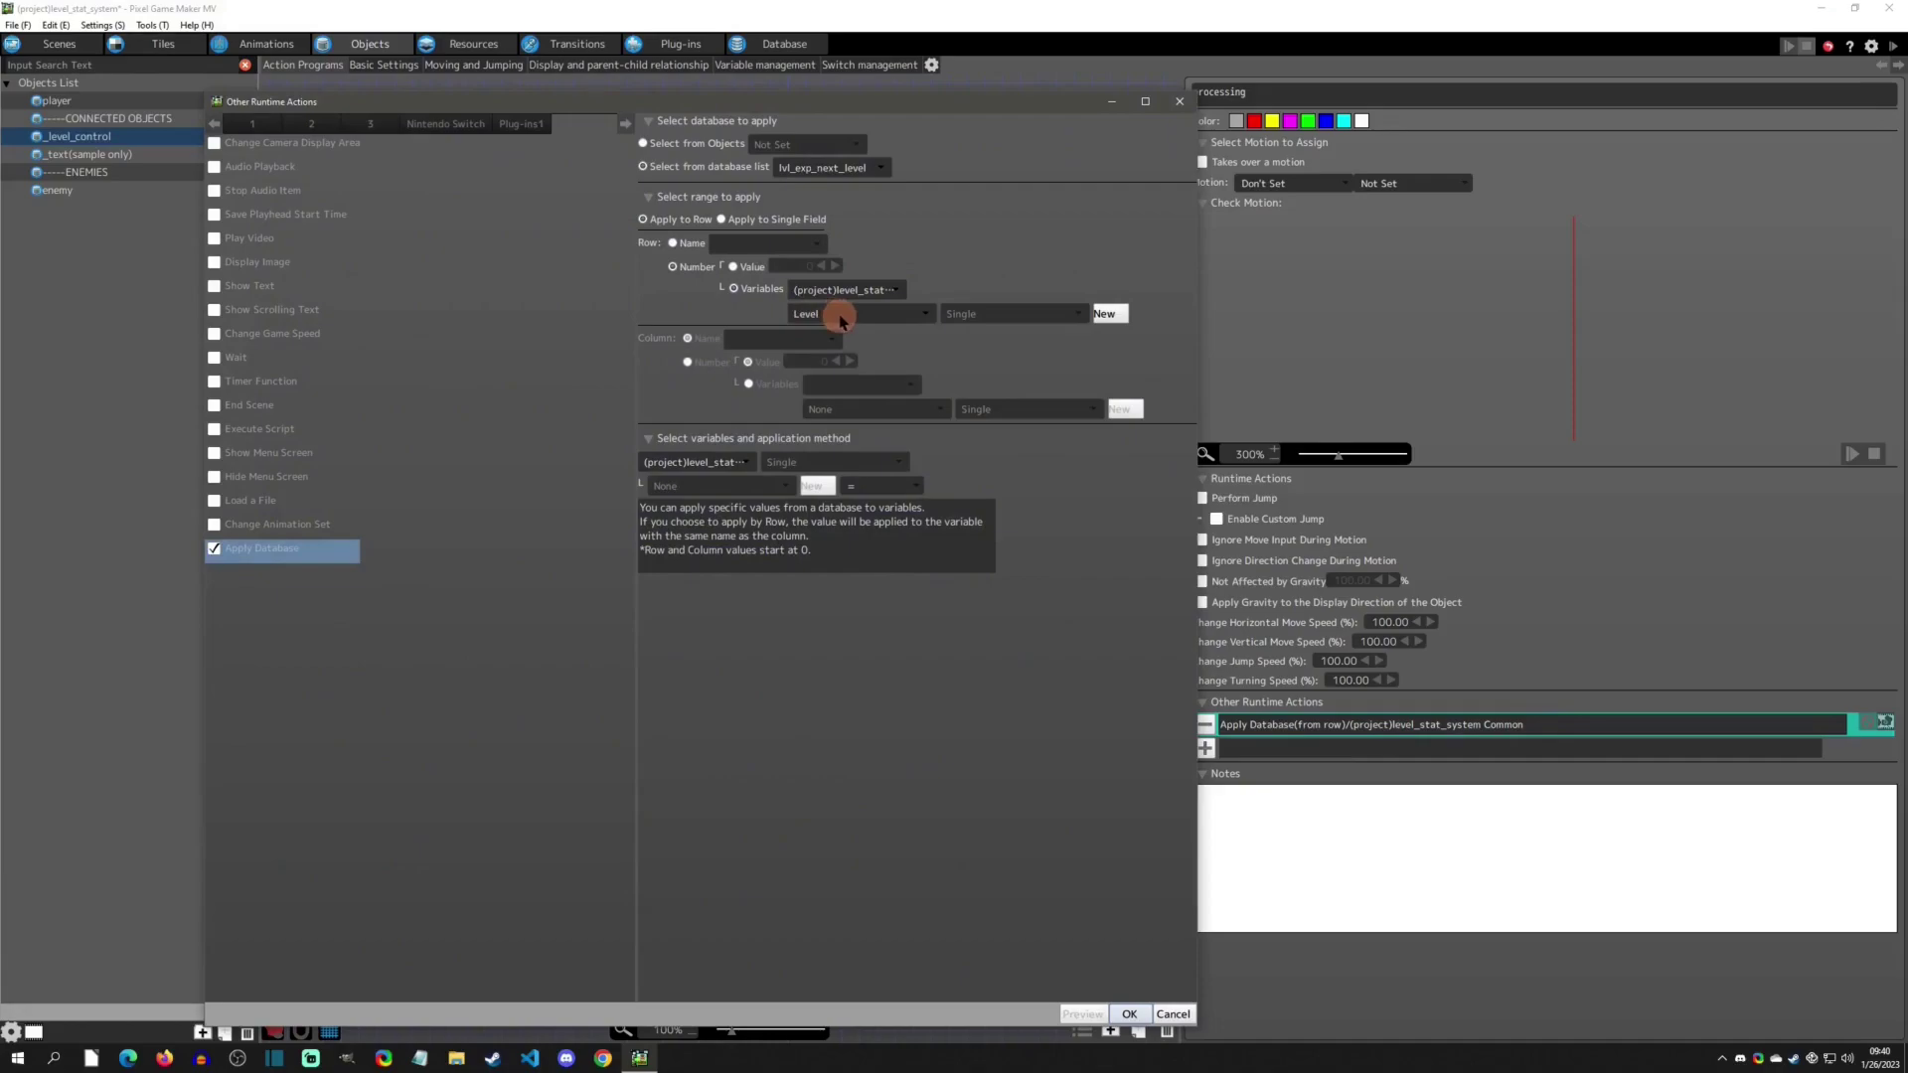
pyautogui.click(1129, 1011)
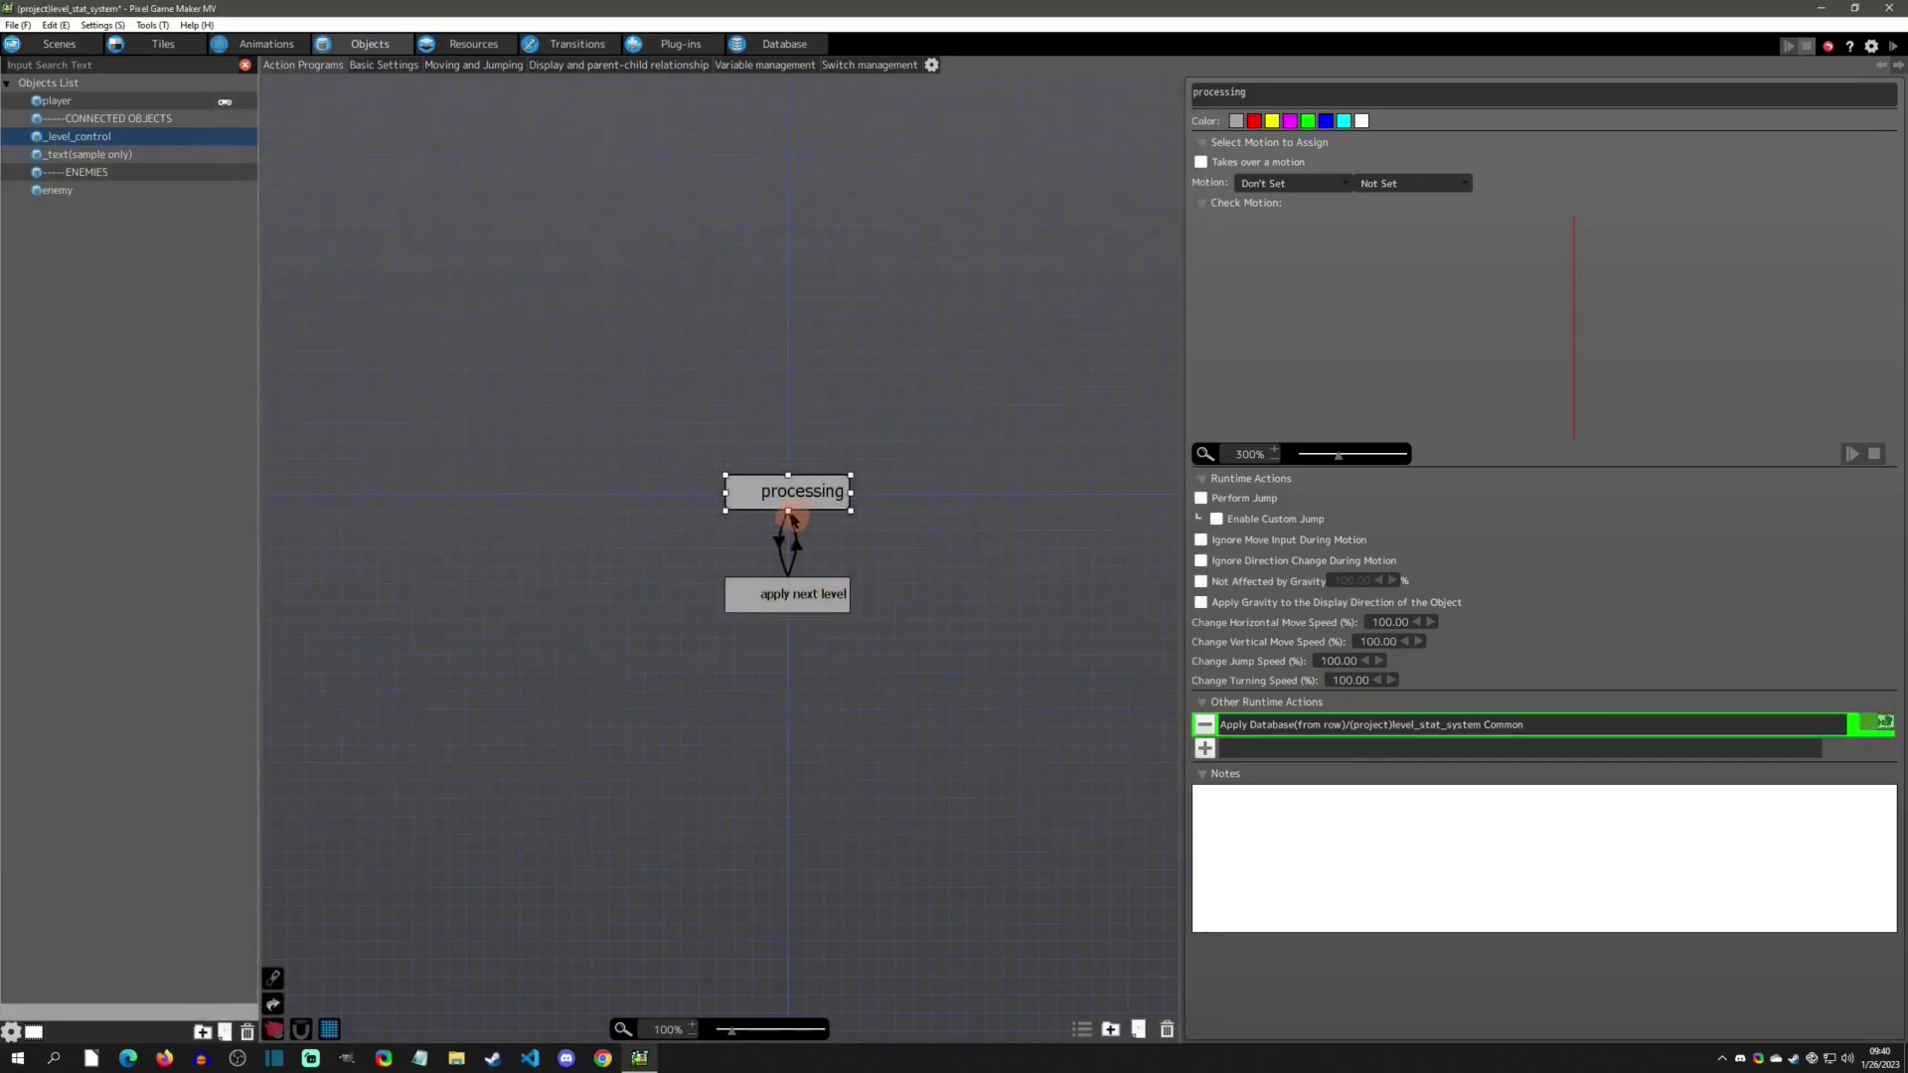
pyautogui.click(781, 542)
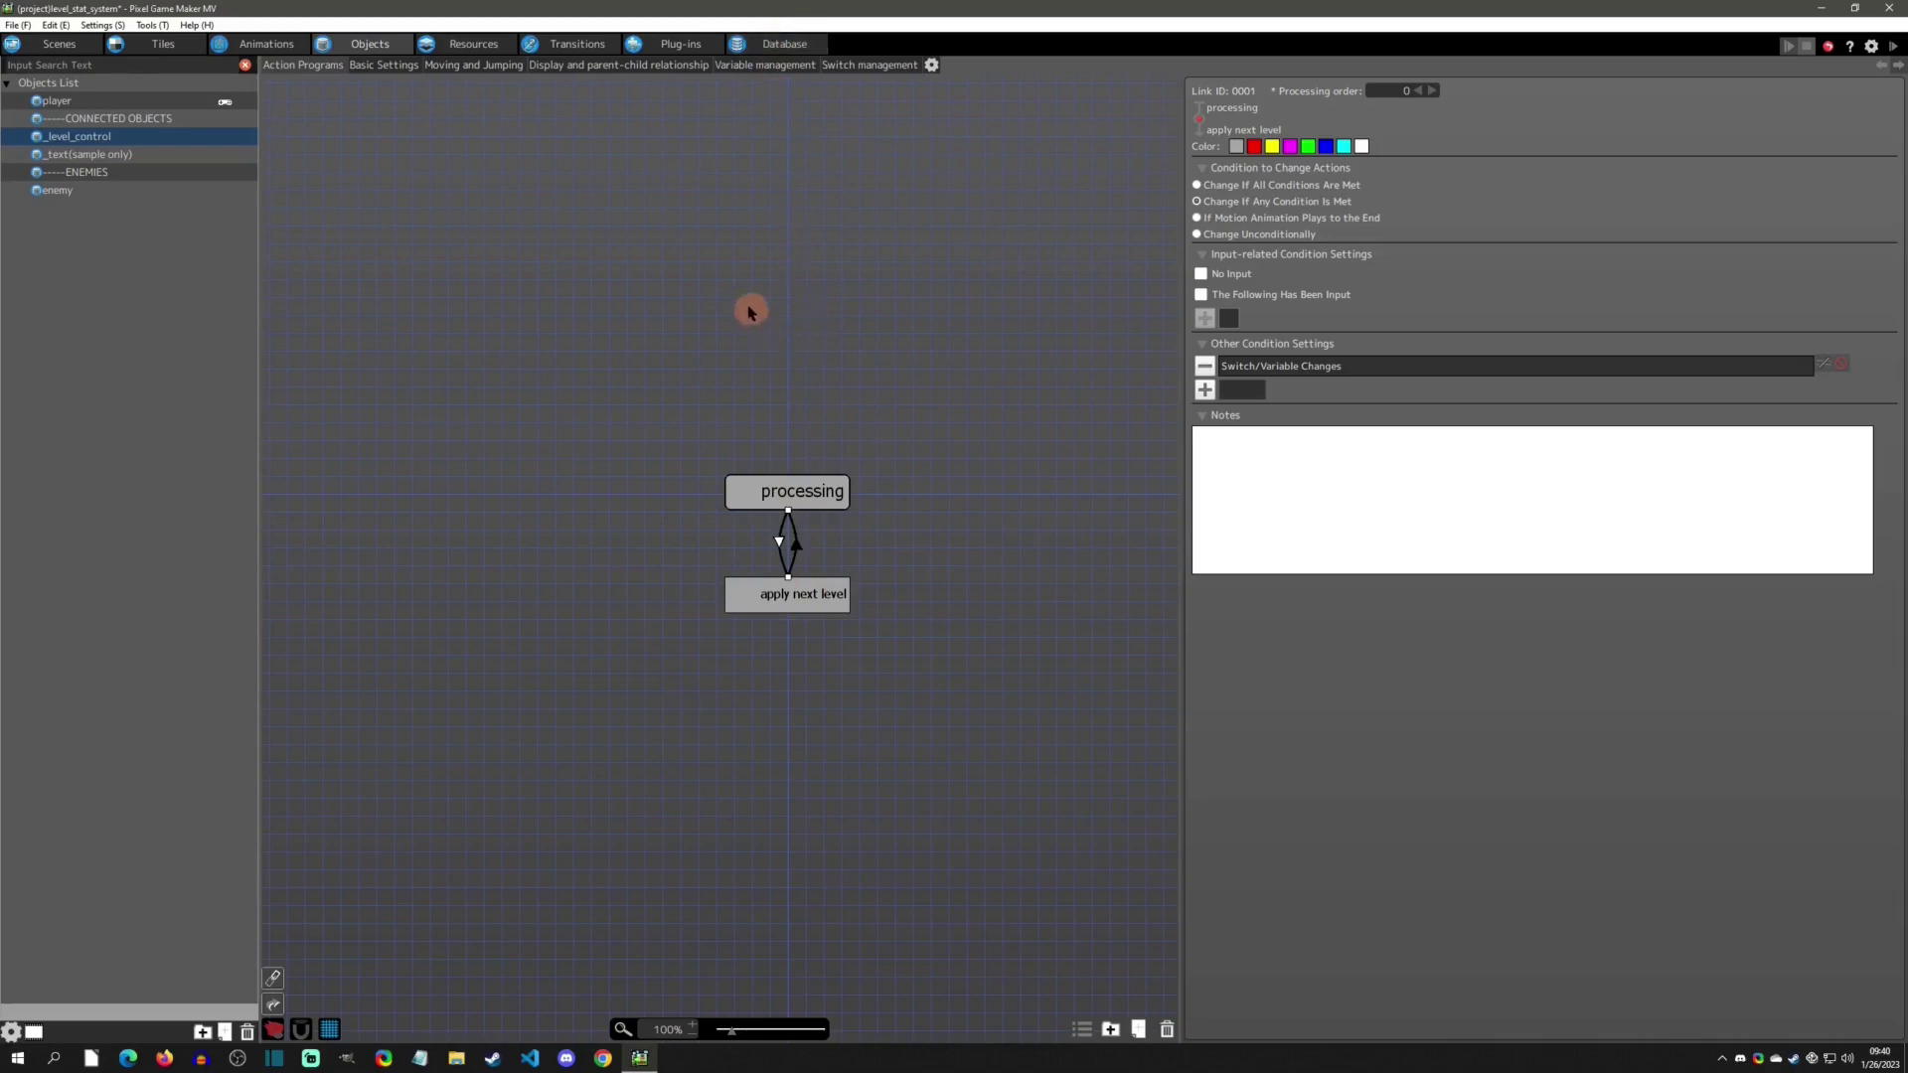
# Step: Inspect the default value of the enemy object's exp variable
pyautogui.click(59, 190)
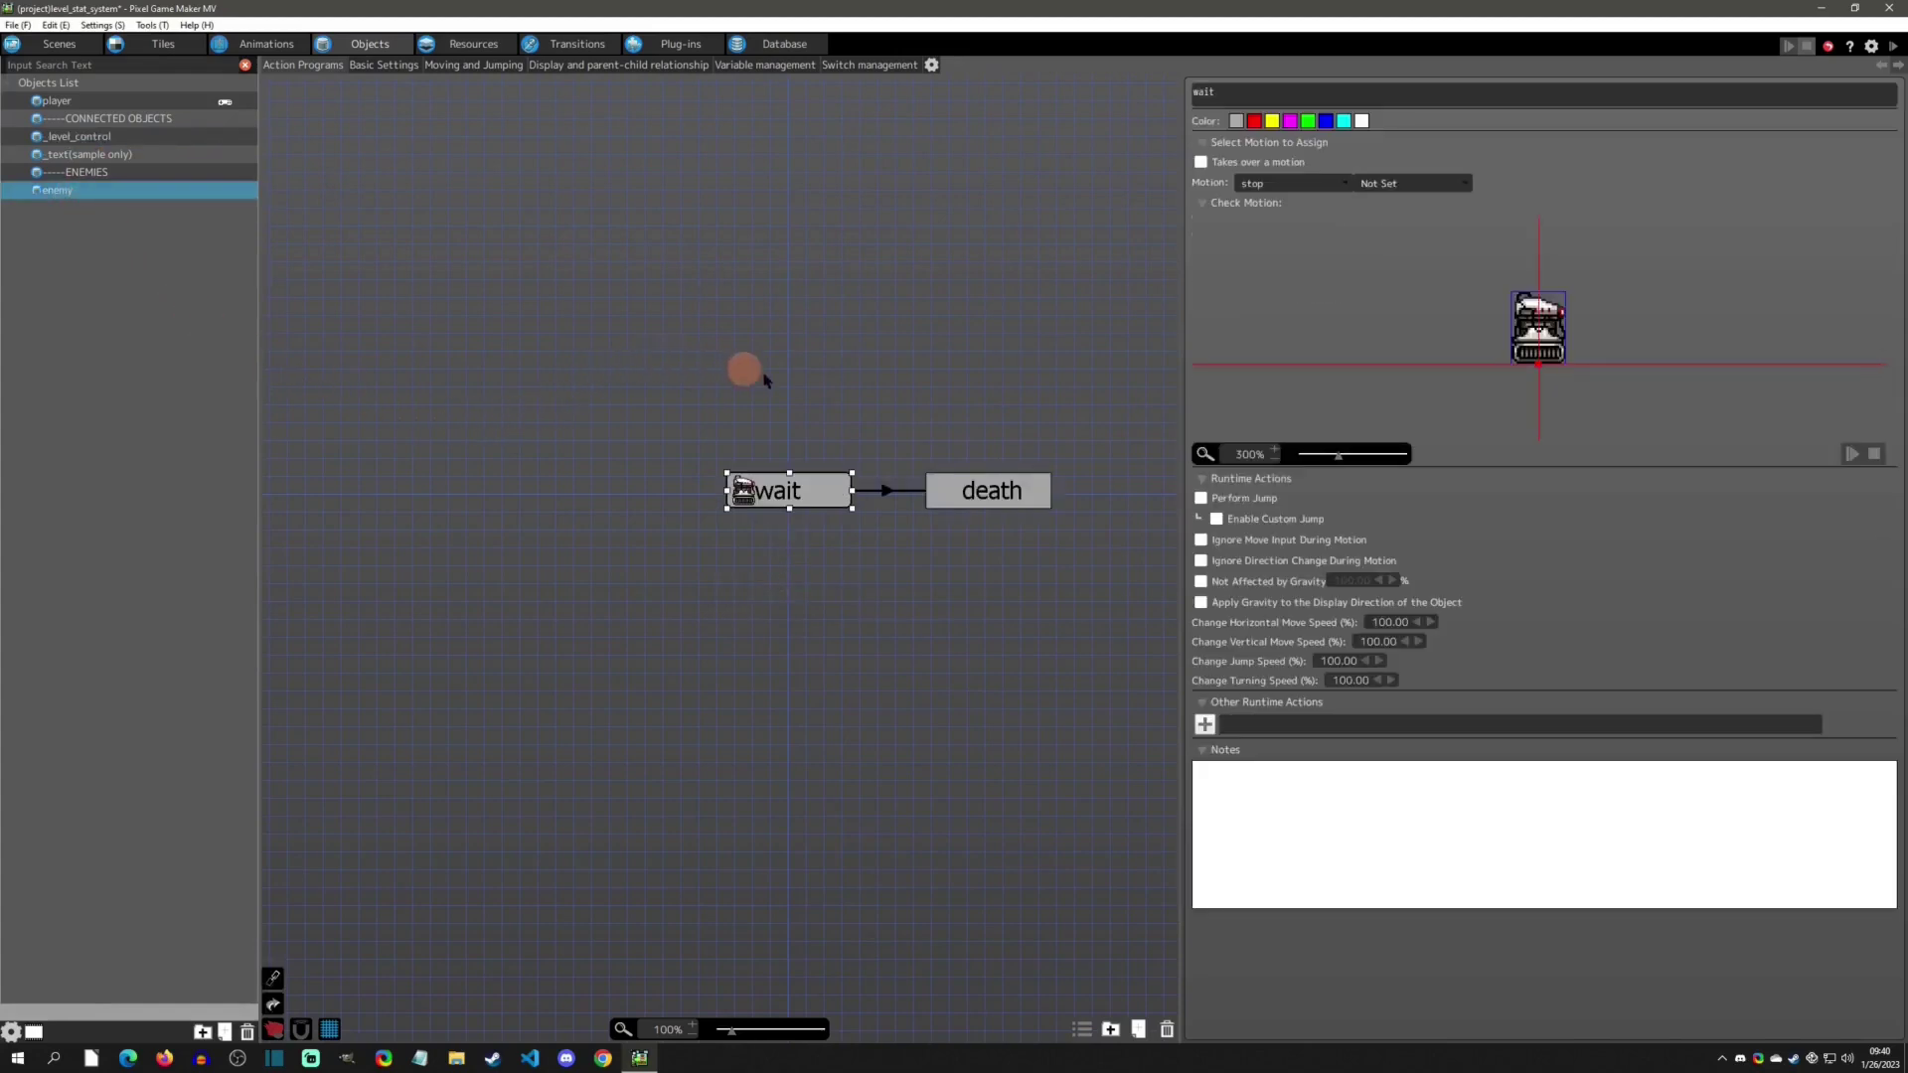
pyautogui.click(778, 70)
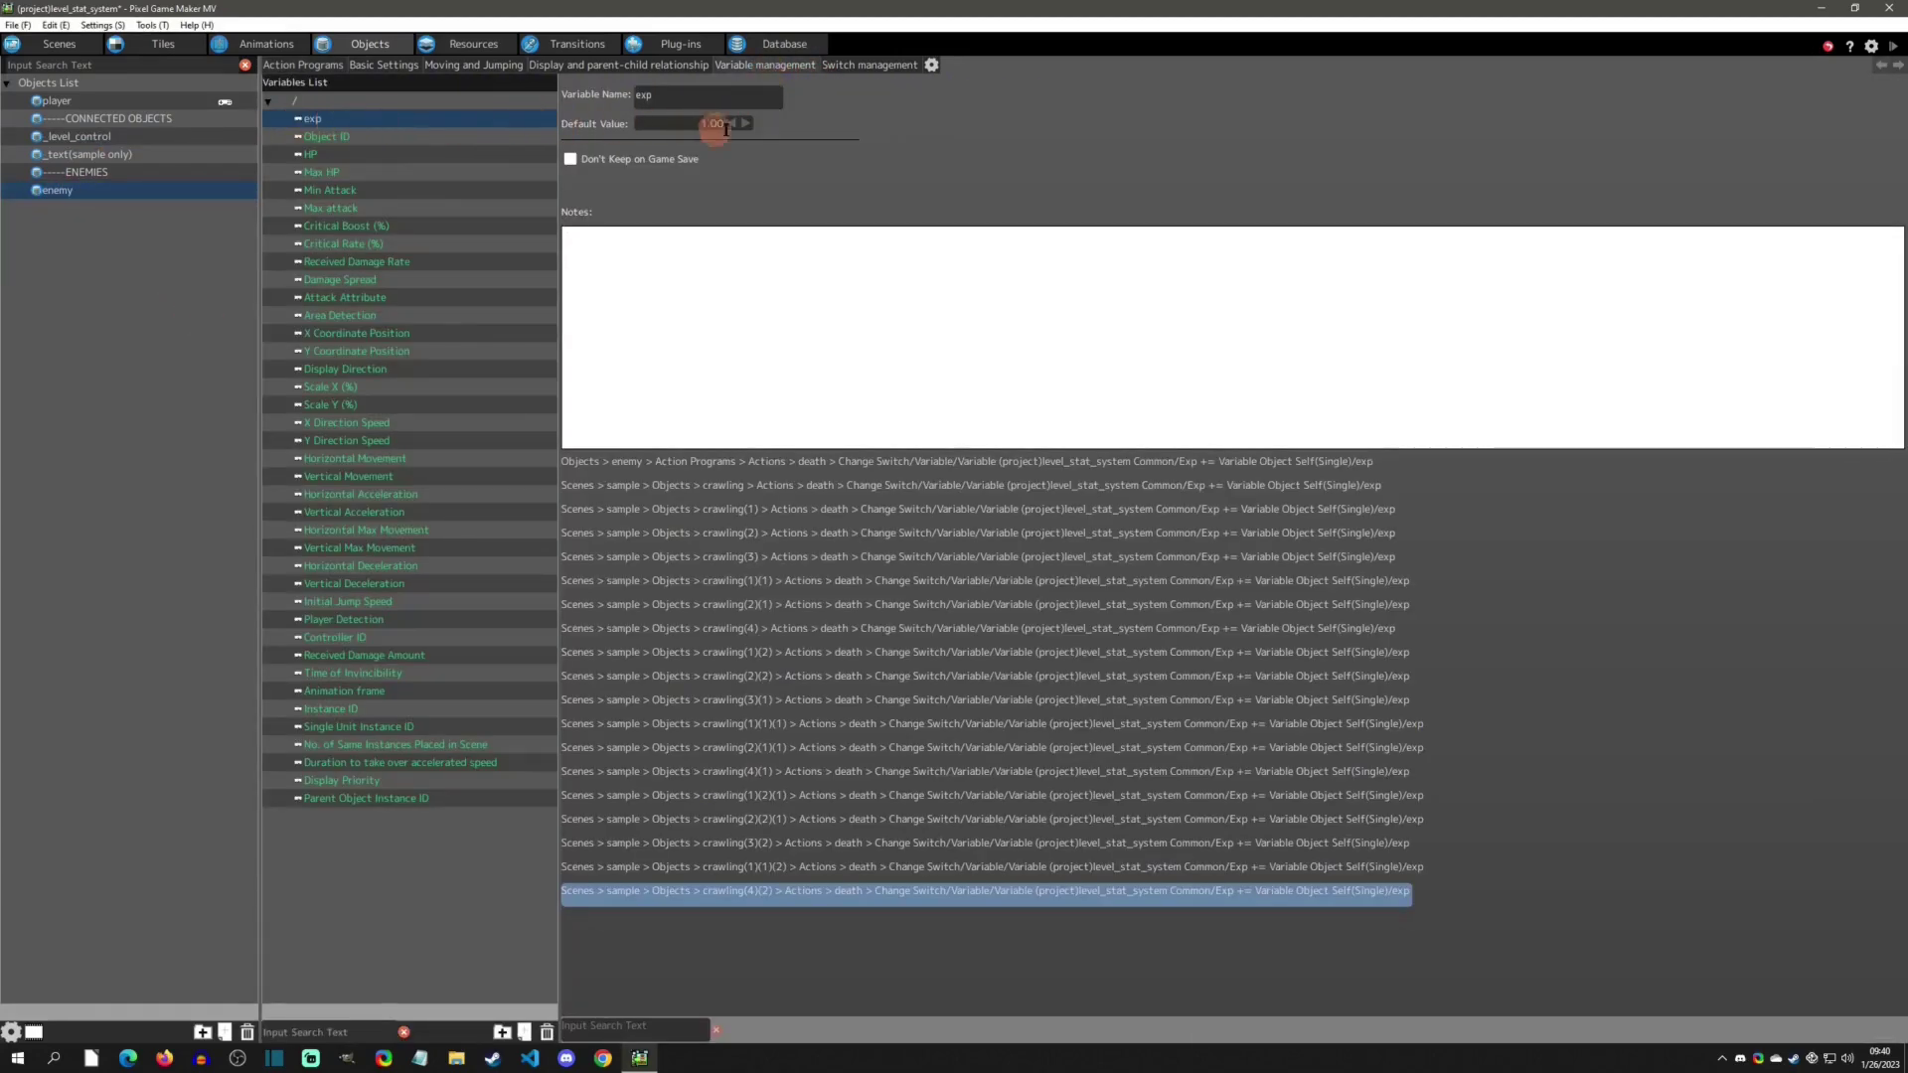
pyautogui.click(687, 128)
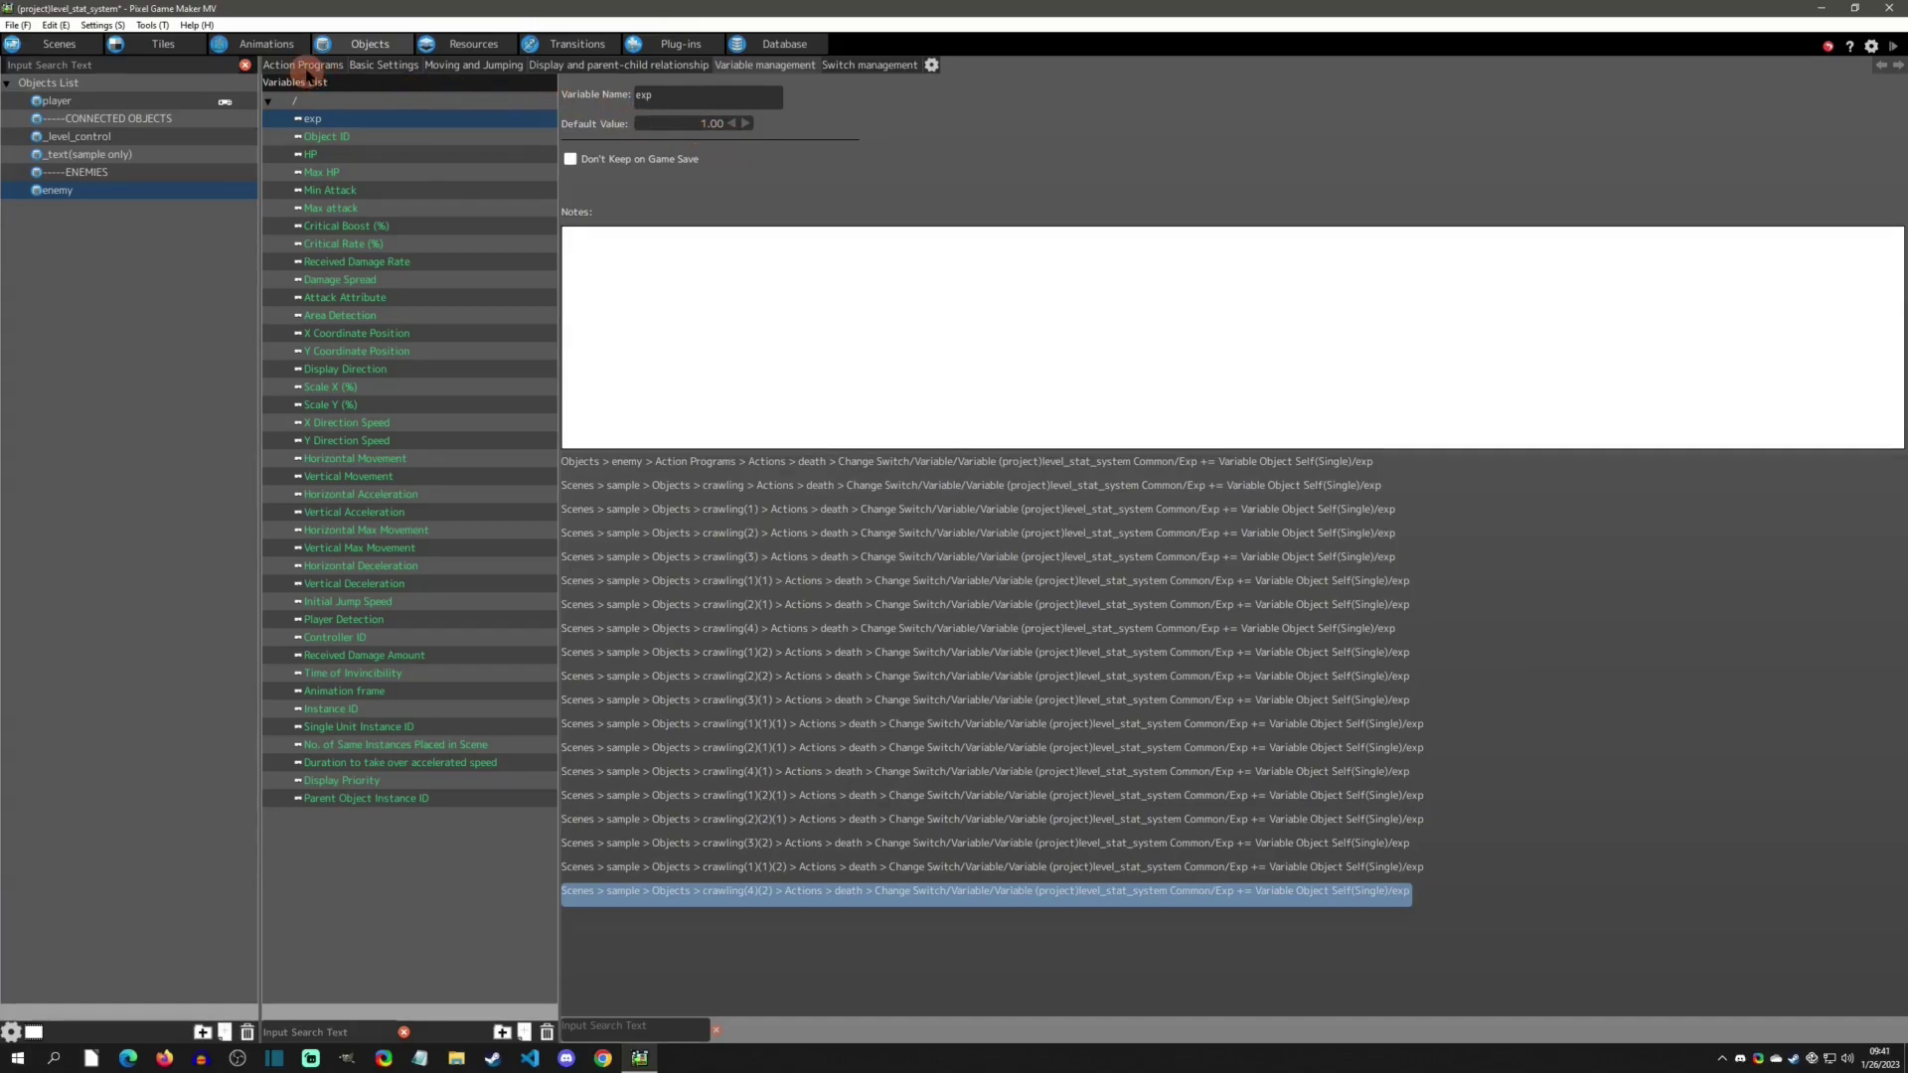
# Step: Inspect the enemy's death action entry that adds its own exp to the Exp variable of (project)level_stat_system
pyautogui.click(303, 66)
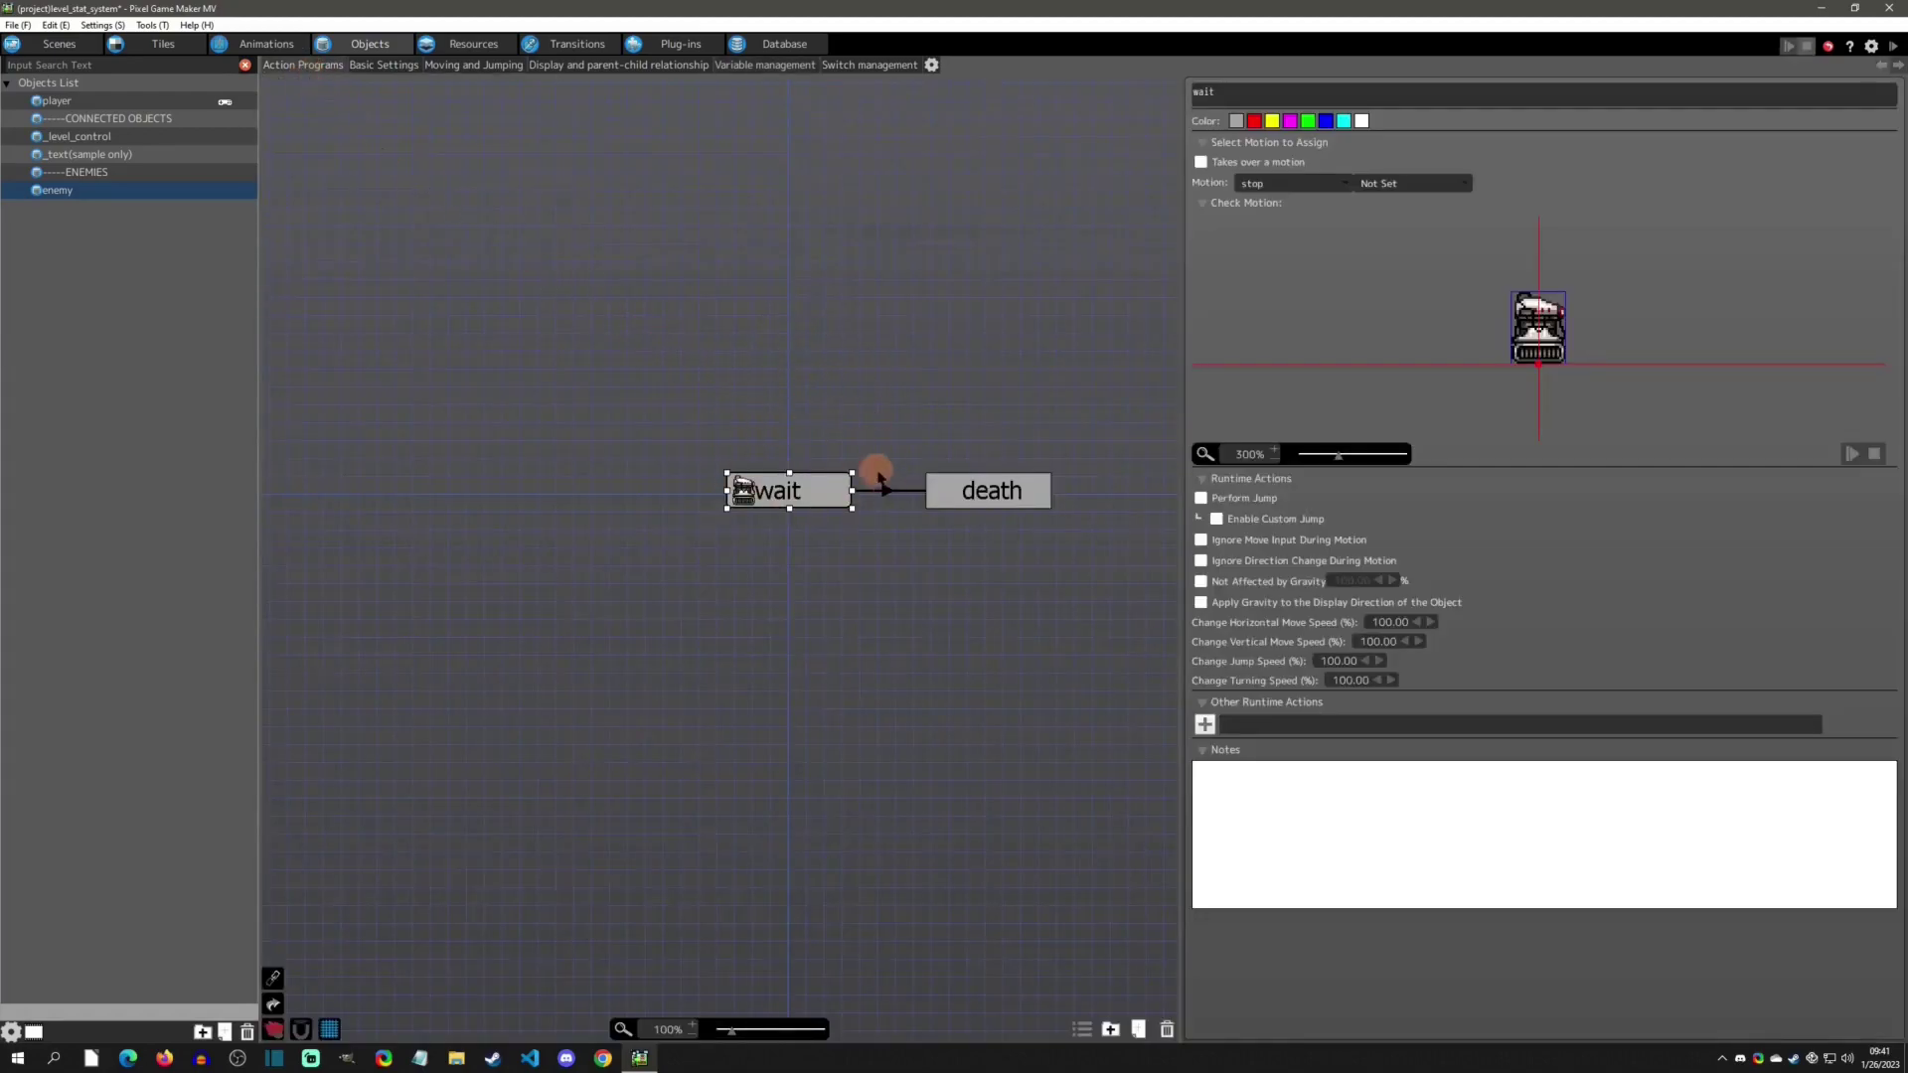
pyautogui.click(949, 496)
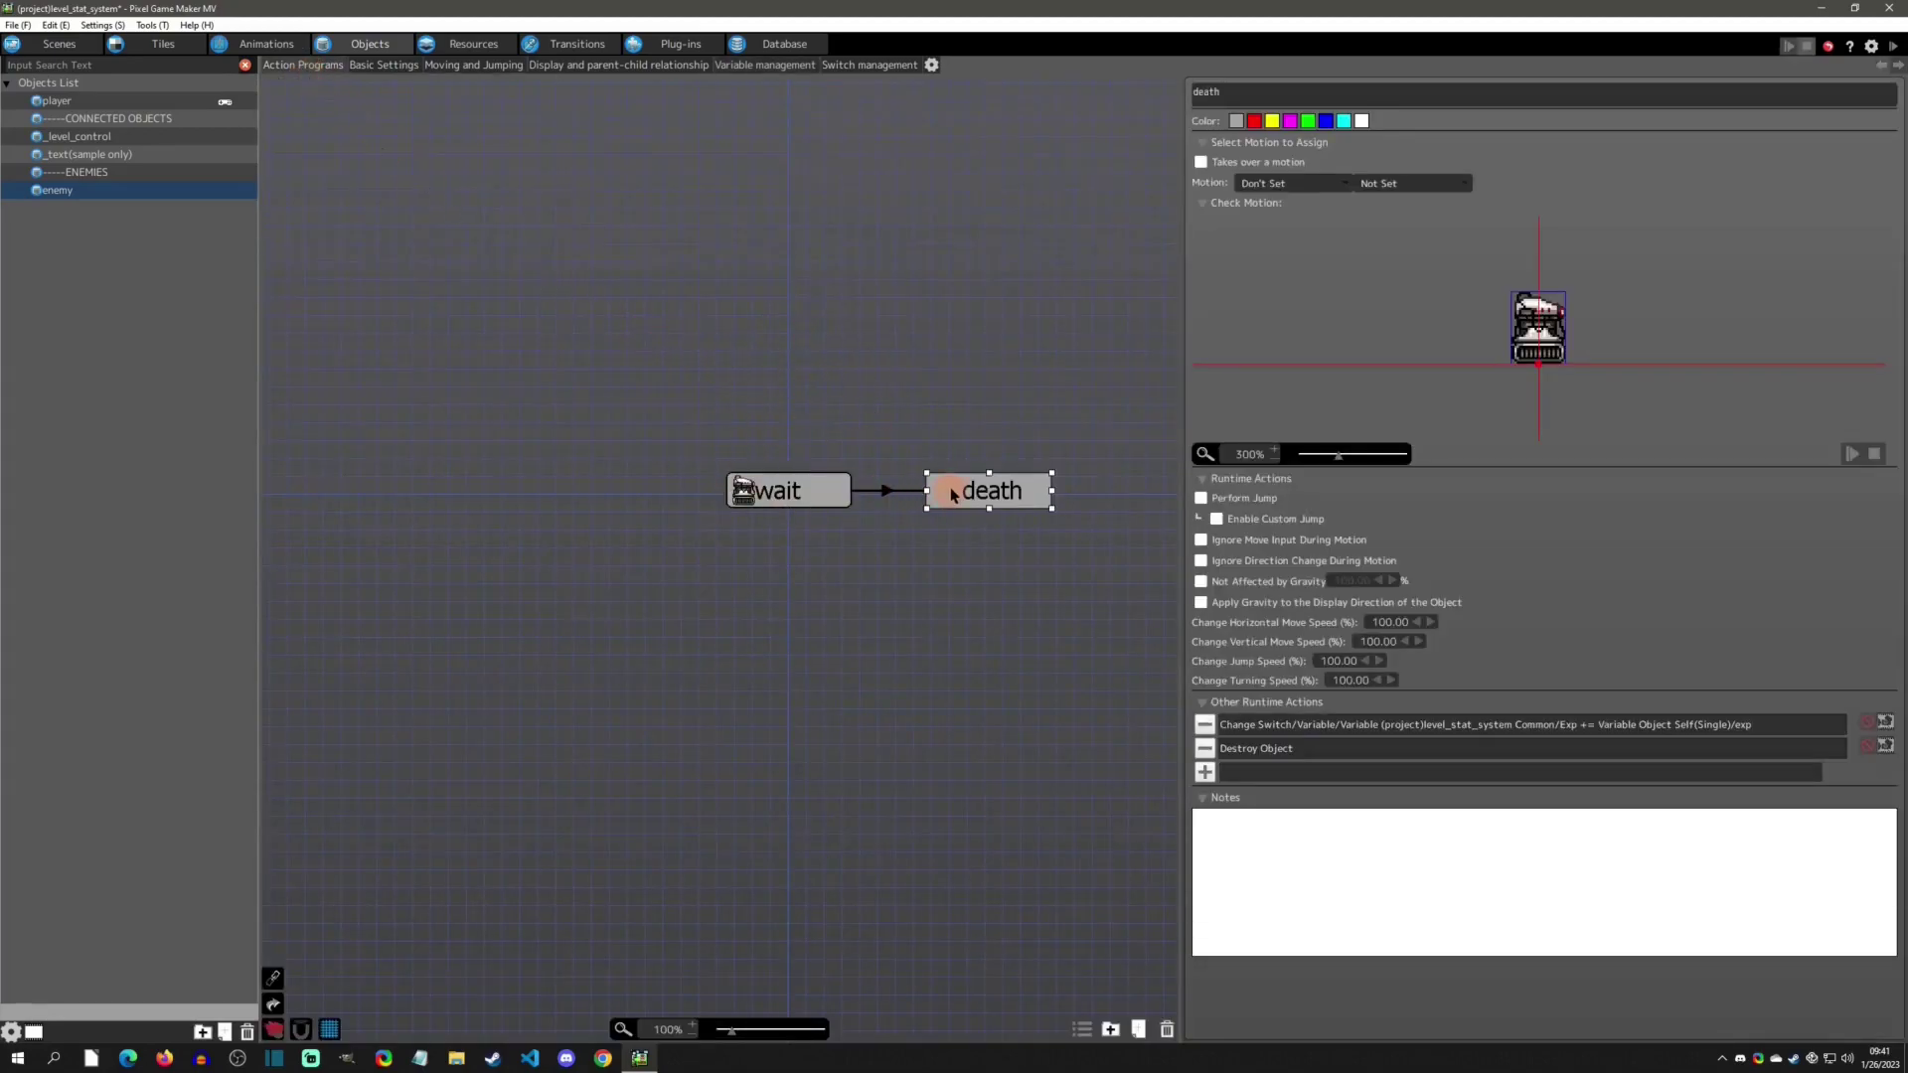
pyautogui.doubleClick(1292, 733)
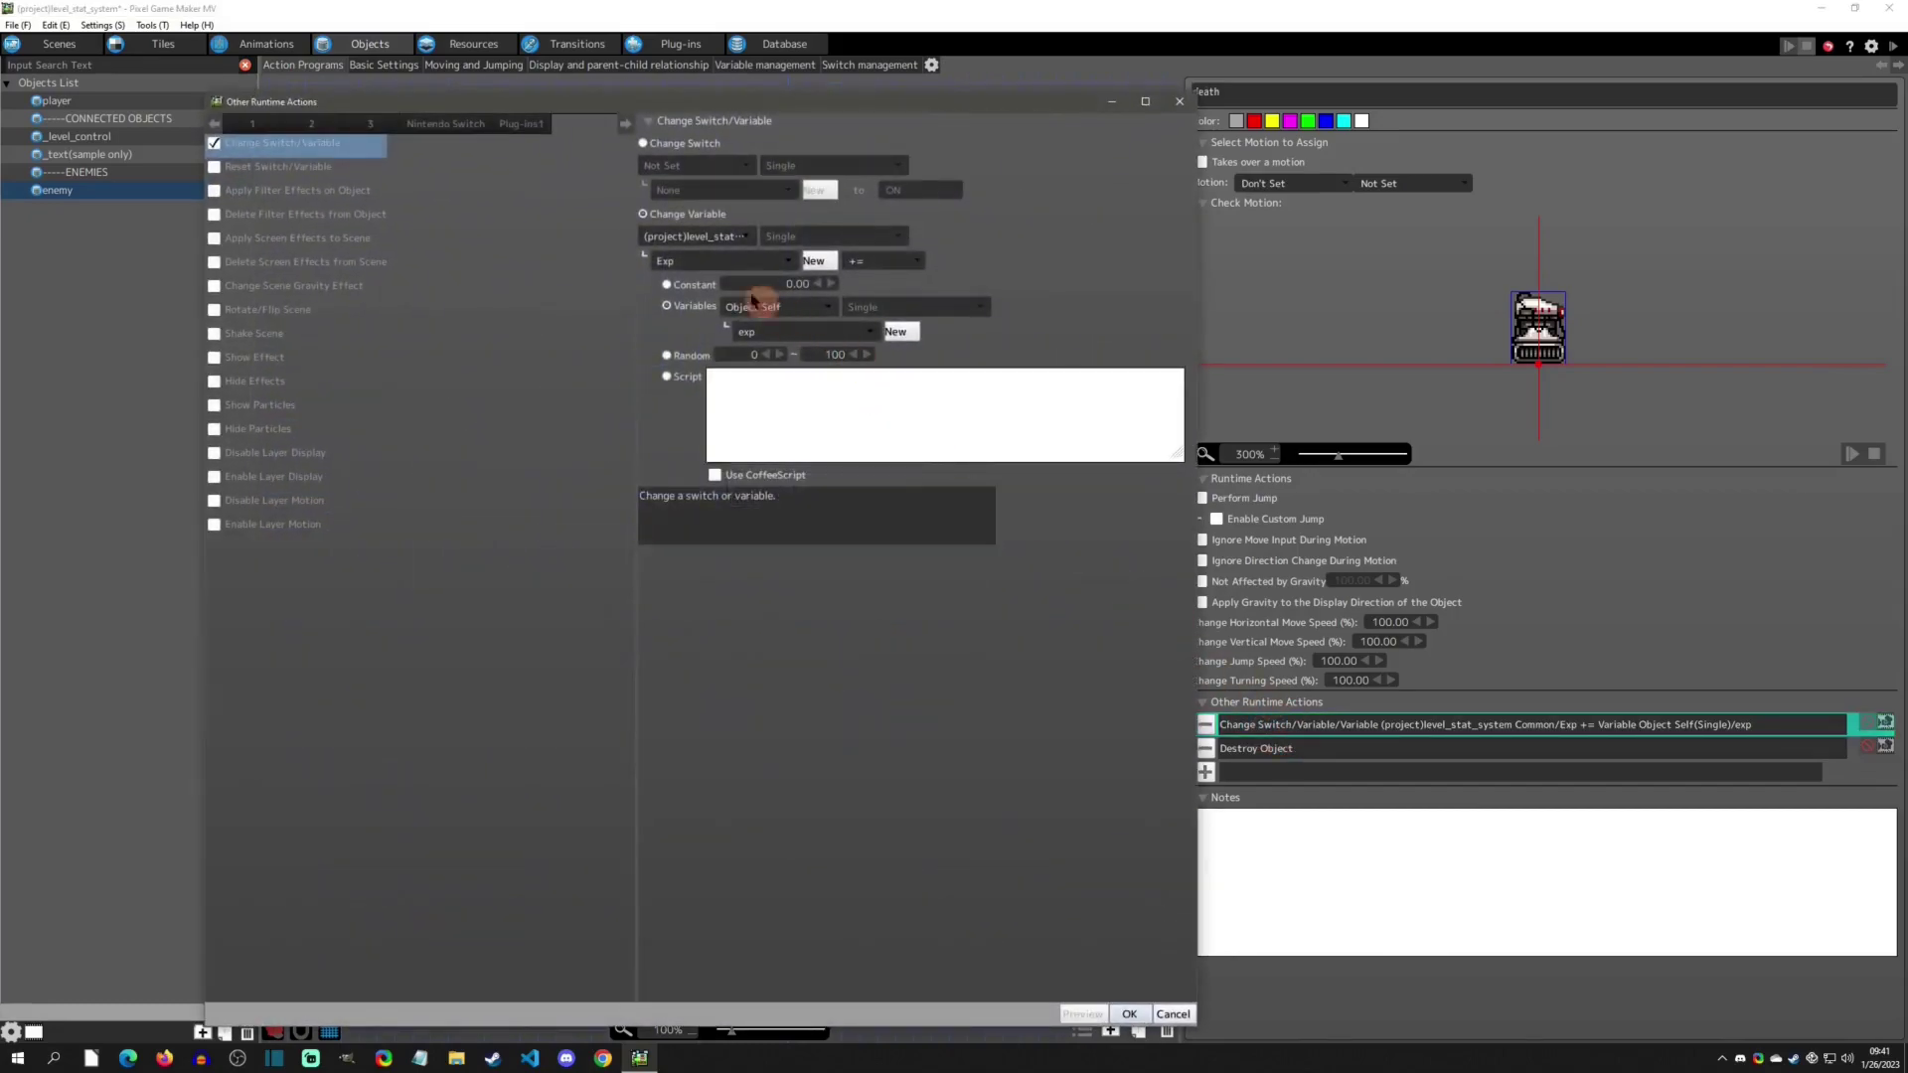
pyautogui.click(691, 238)
pyautogui.click(696, 374)
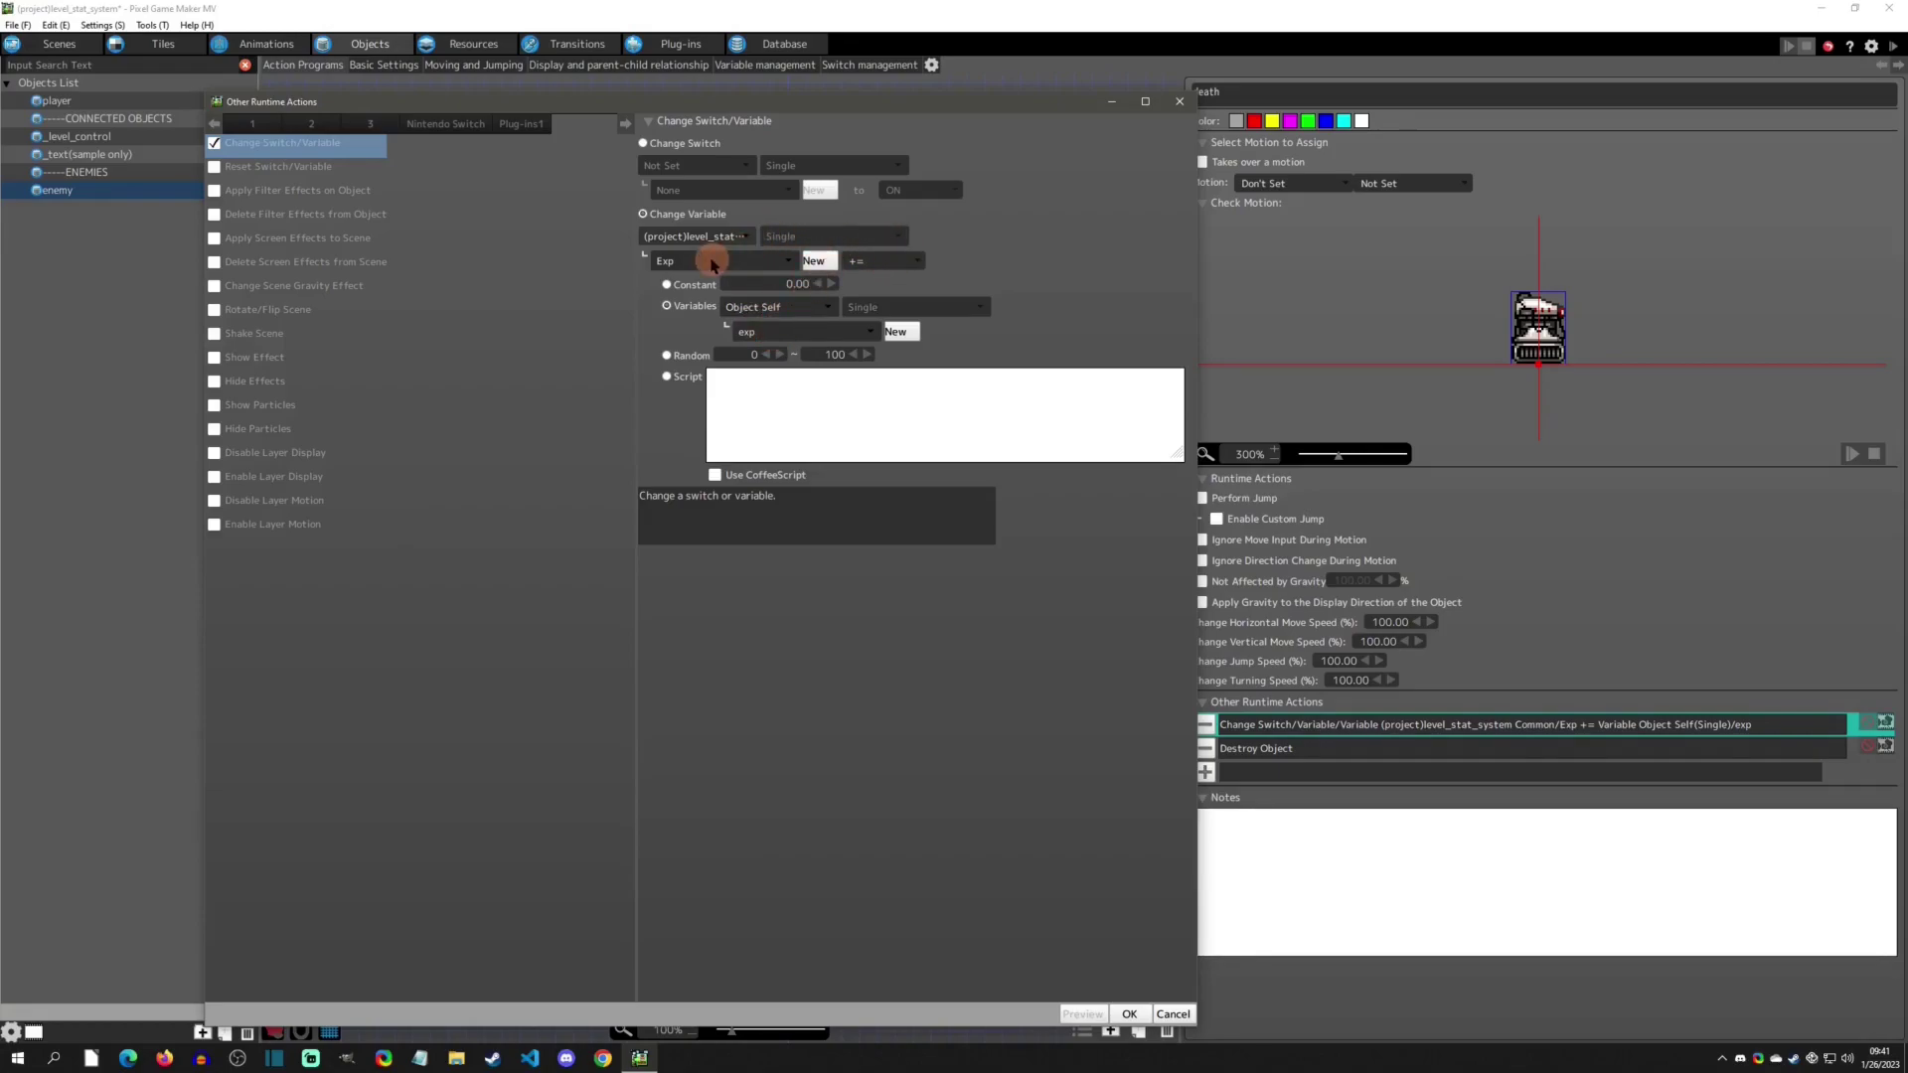
pyautogui.click(1129, 1013)
# Step: Start a test play and defeat the three enemies on the lower ground to check the first level-up
pyautogui.click(1892, 45)
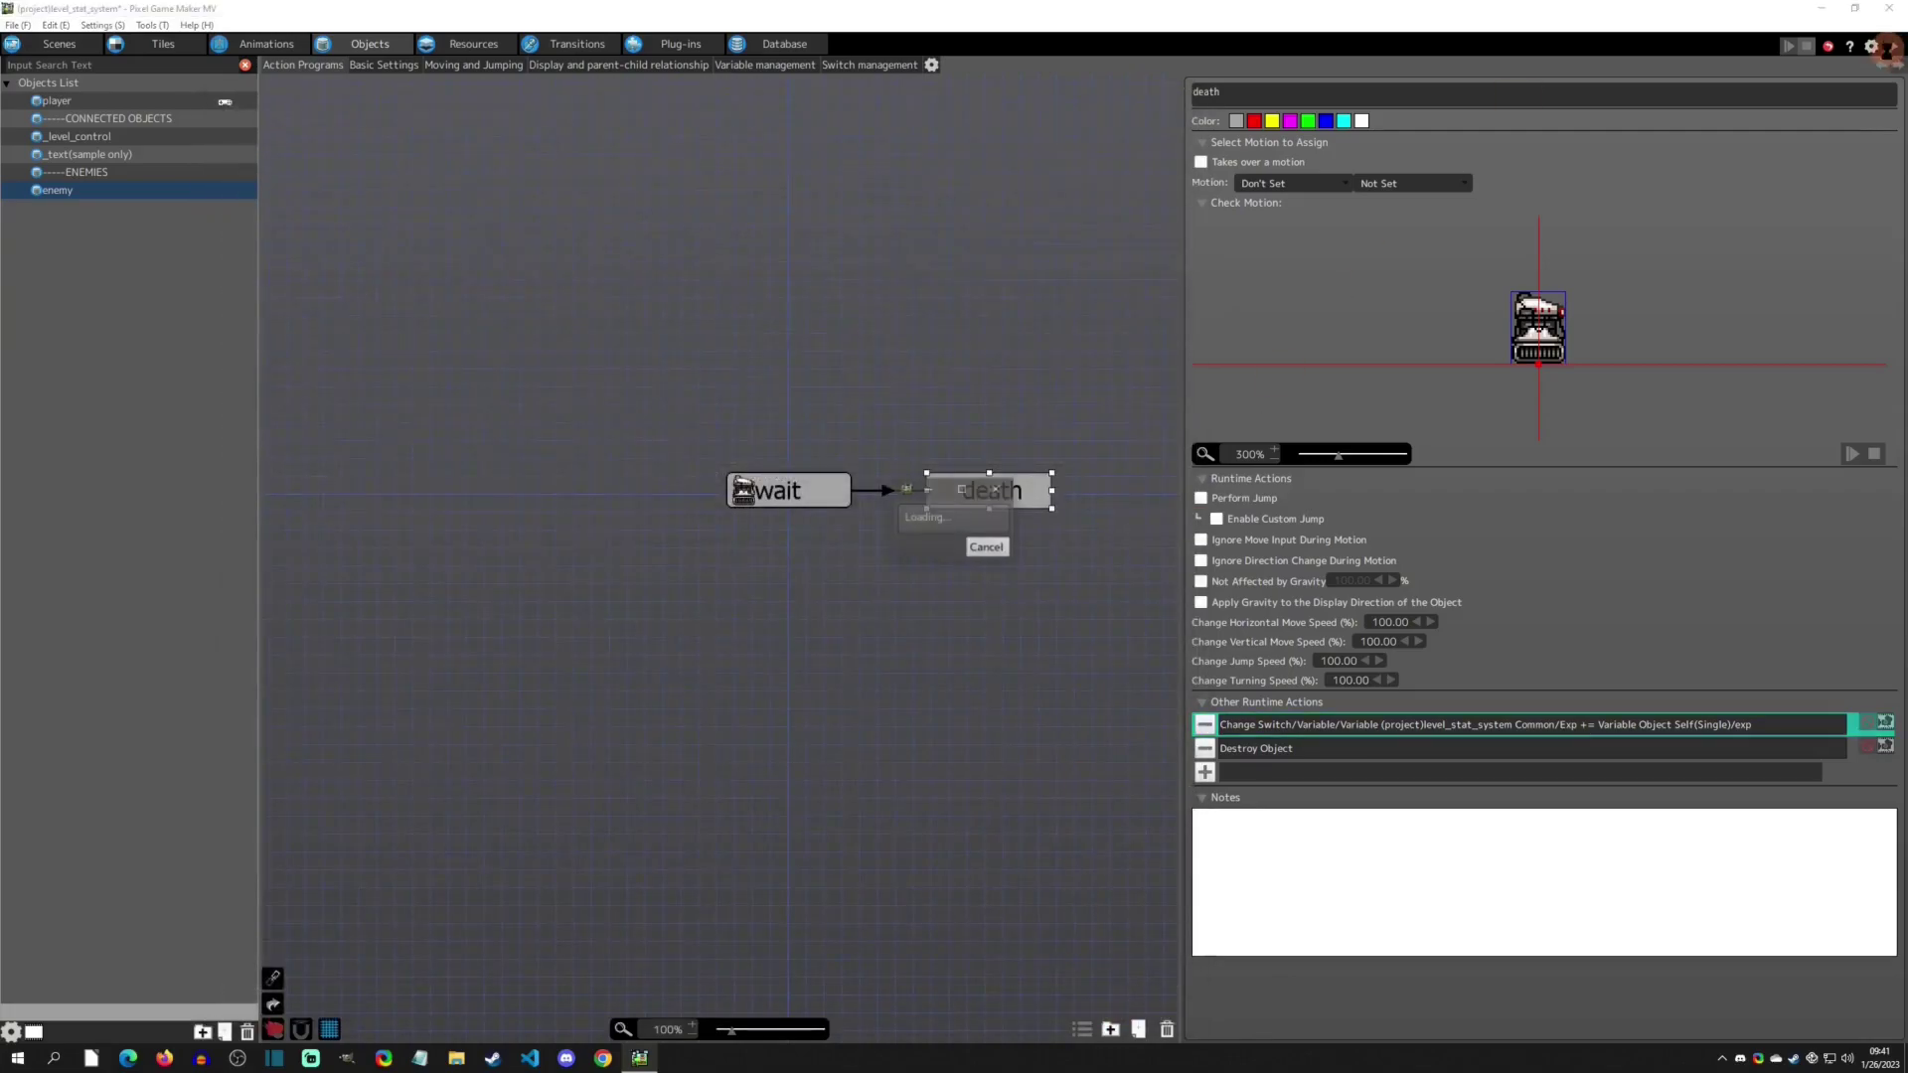
pyautogui.press('Right')
pyautogui.press('z')
pyautogui.press('x')
pyautogui.press('Right')
pyautogui.press('x')
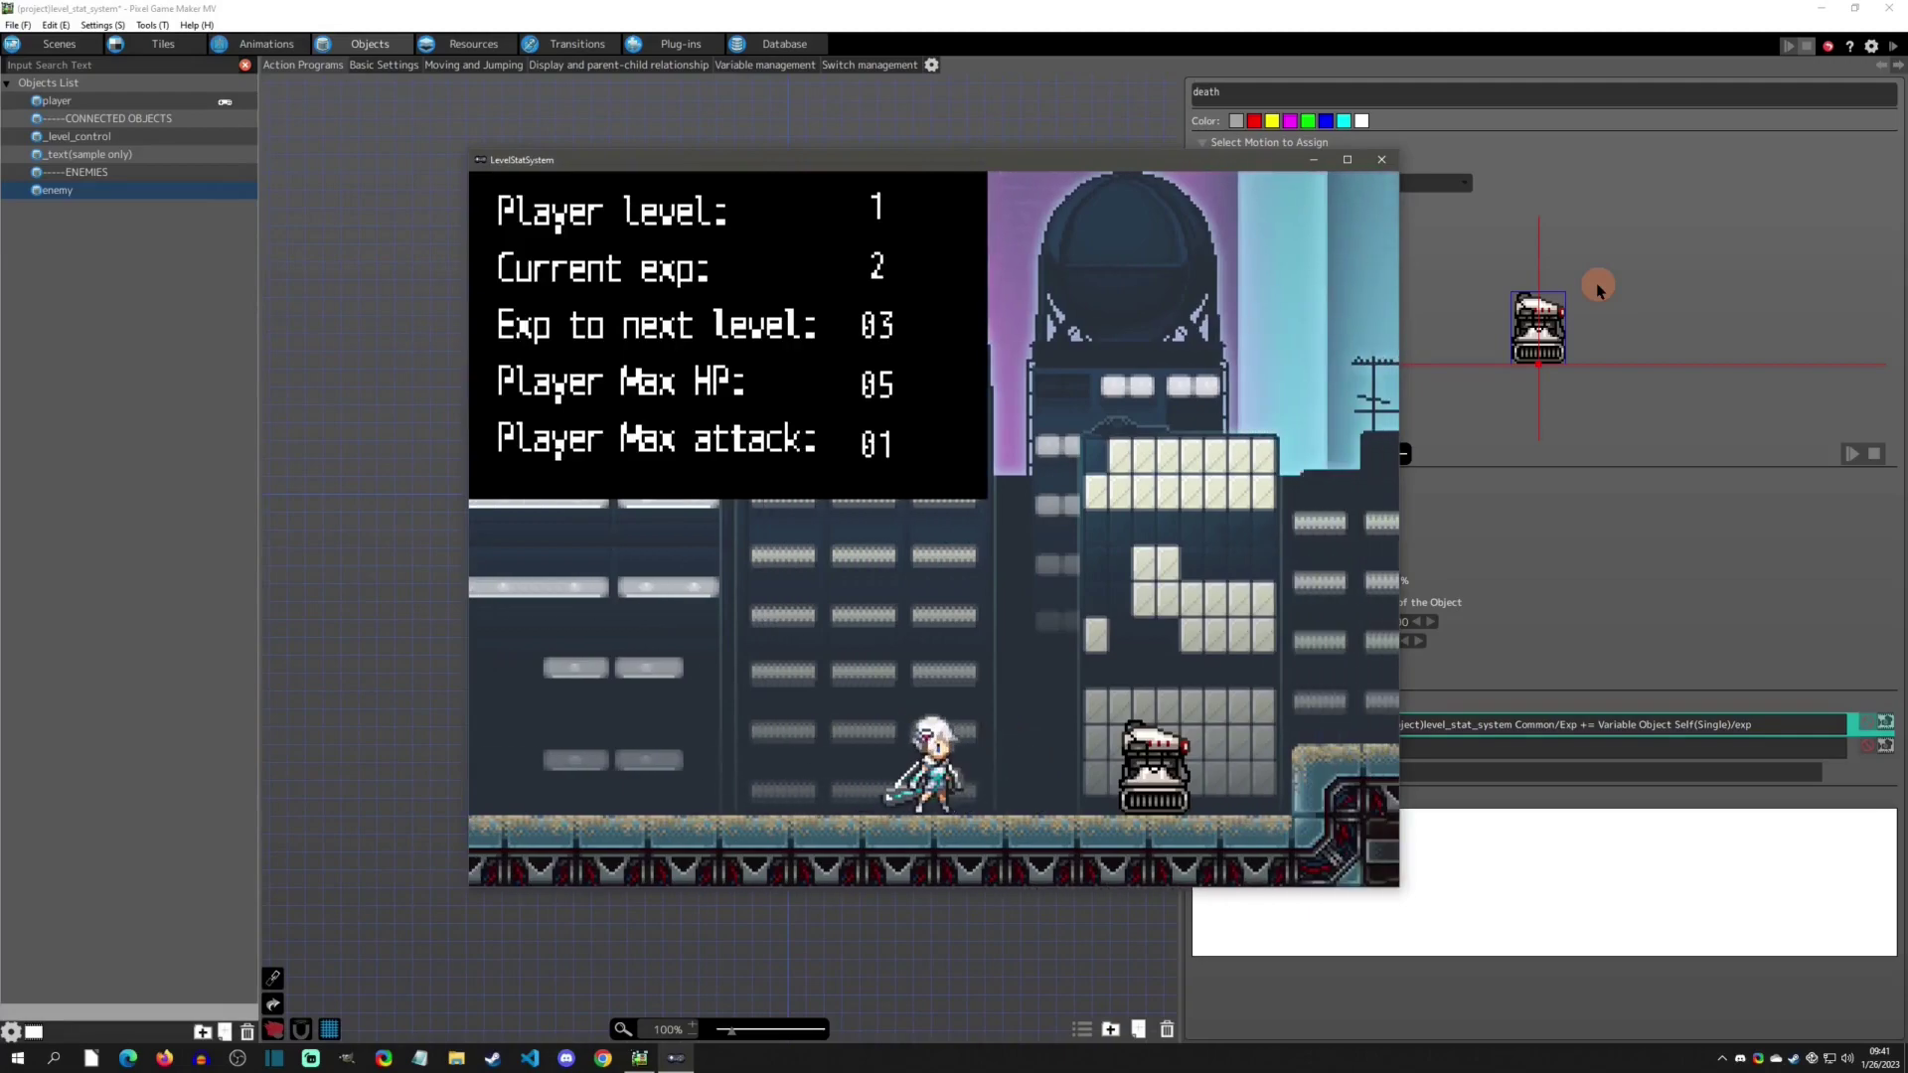
pyautogui.press('Right')
pyautogui.press('x')
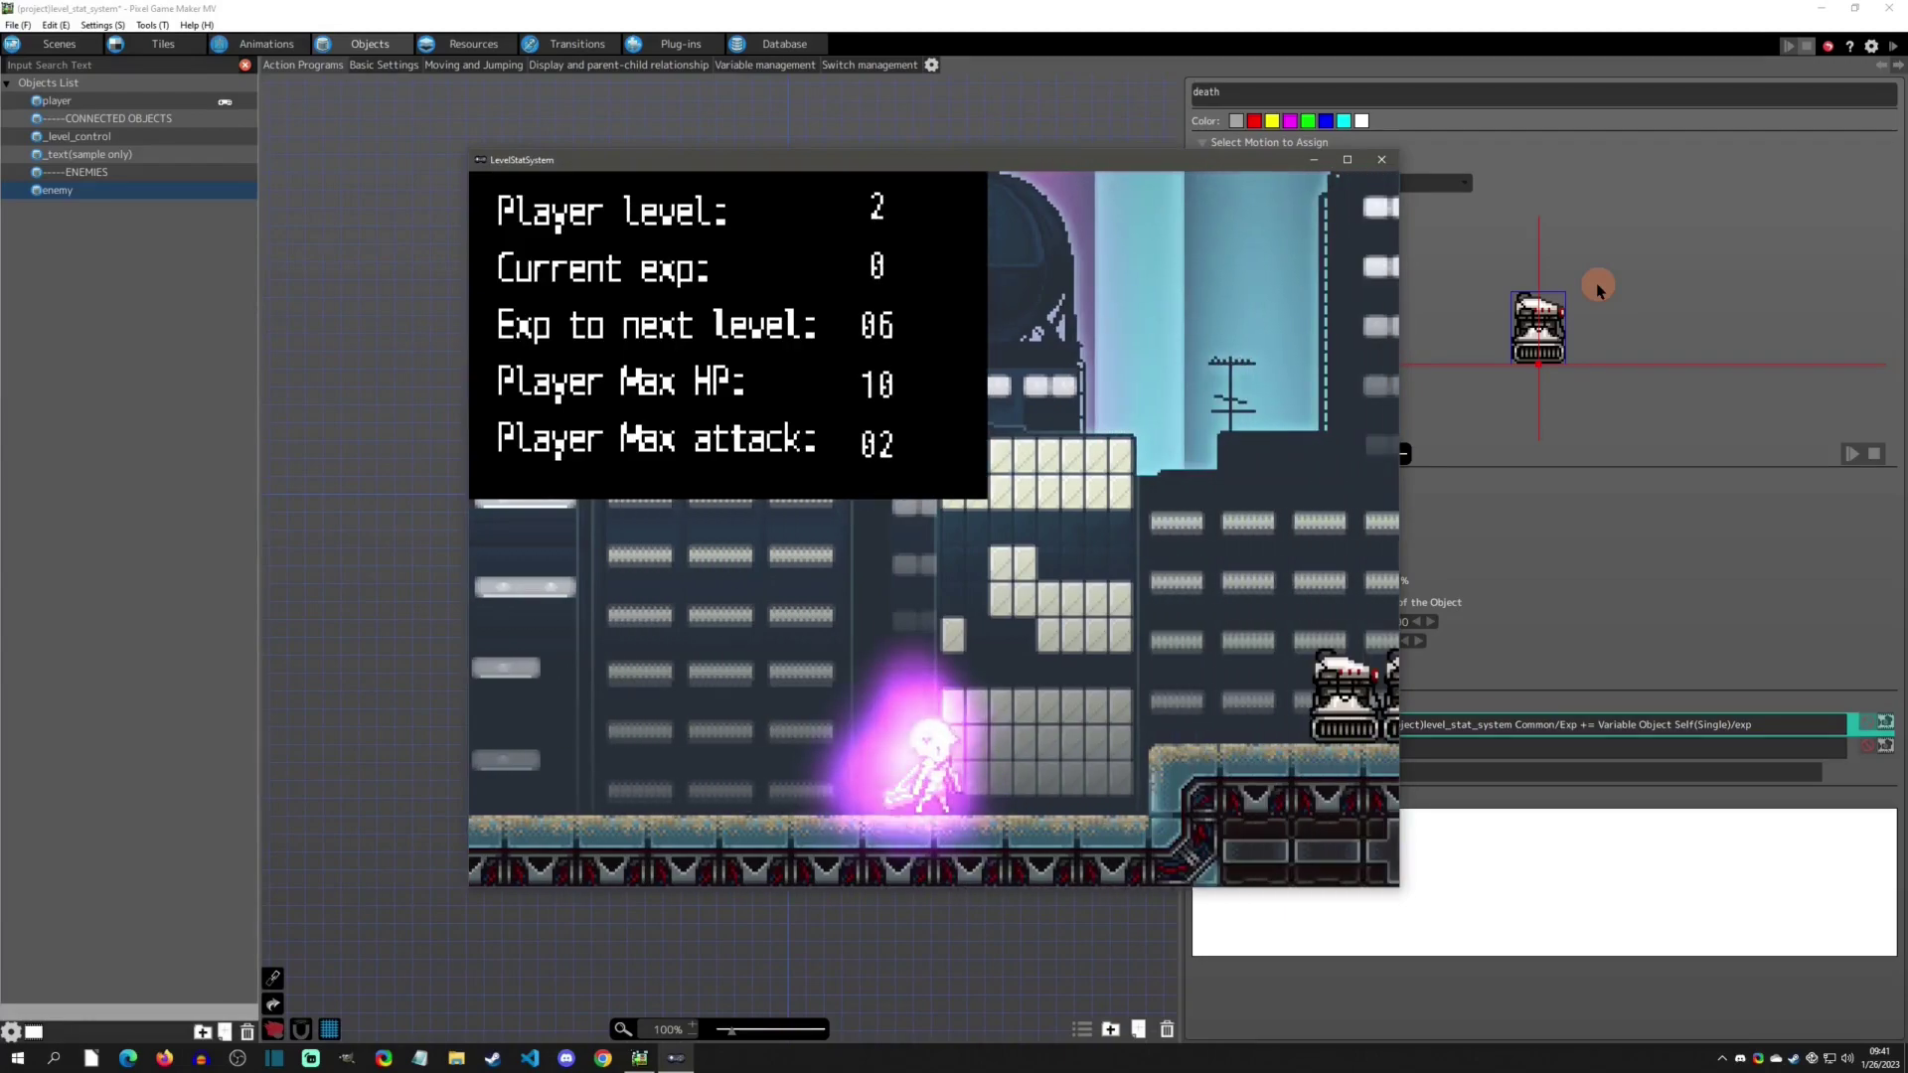
# Step: Jump onto the raised platform and defeat its first row of enemies to test the second level-up
pyautogui.press('Right')
pyautogui.press('Right')
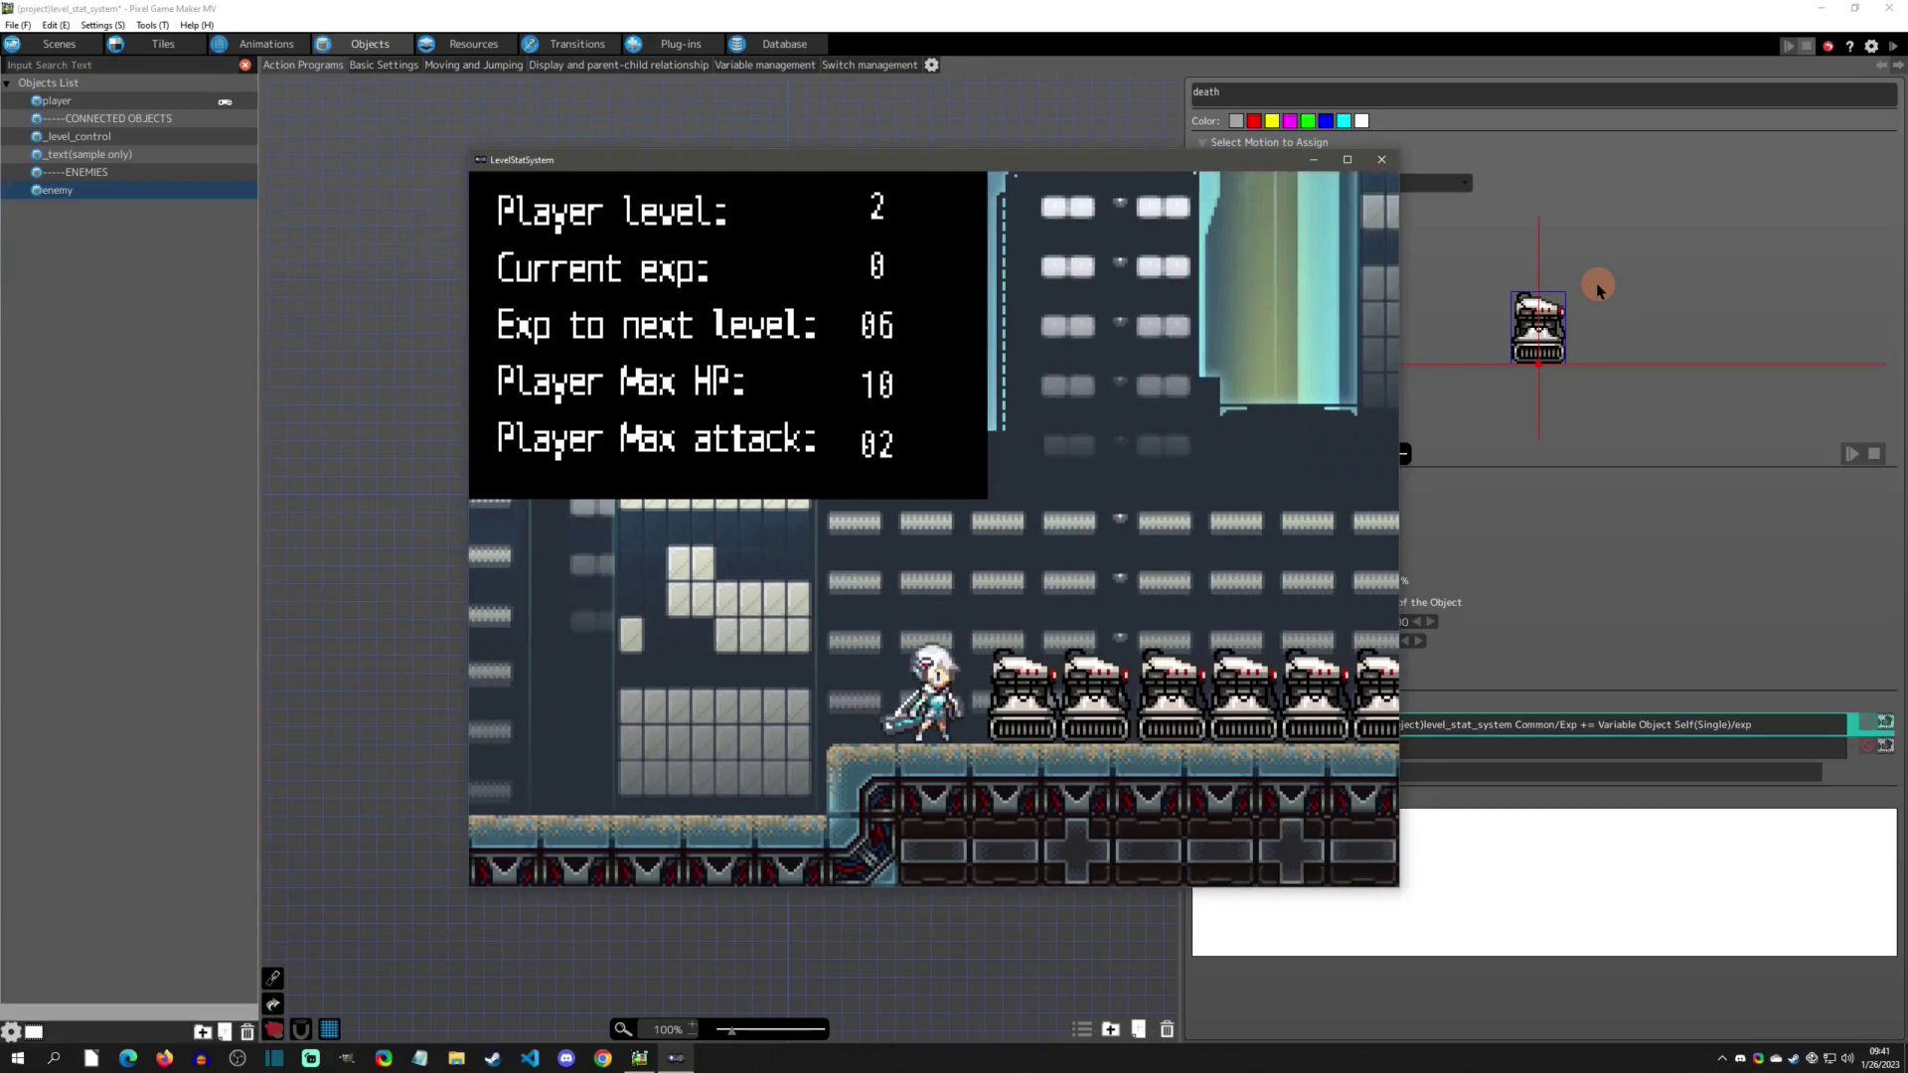
pyautogui.press('x')
pyautogui.press('Right')
pyautogui.press('x')
pyautogui.press('Right')
pyautogui.press('x')
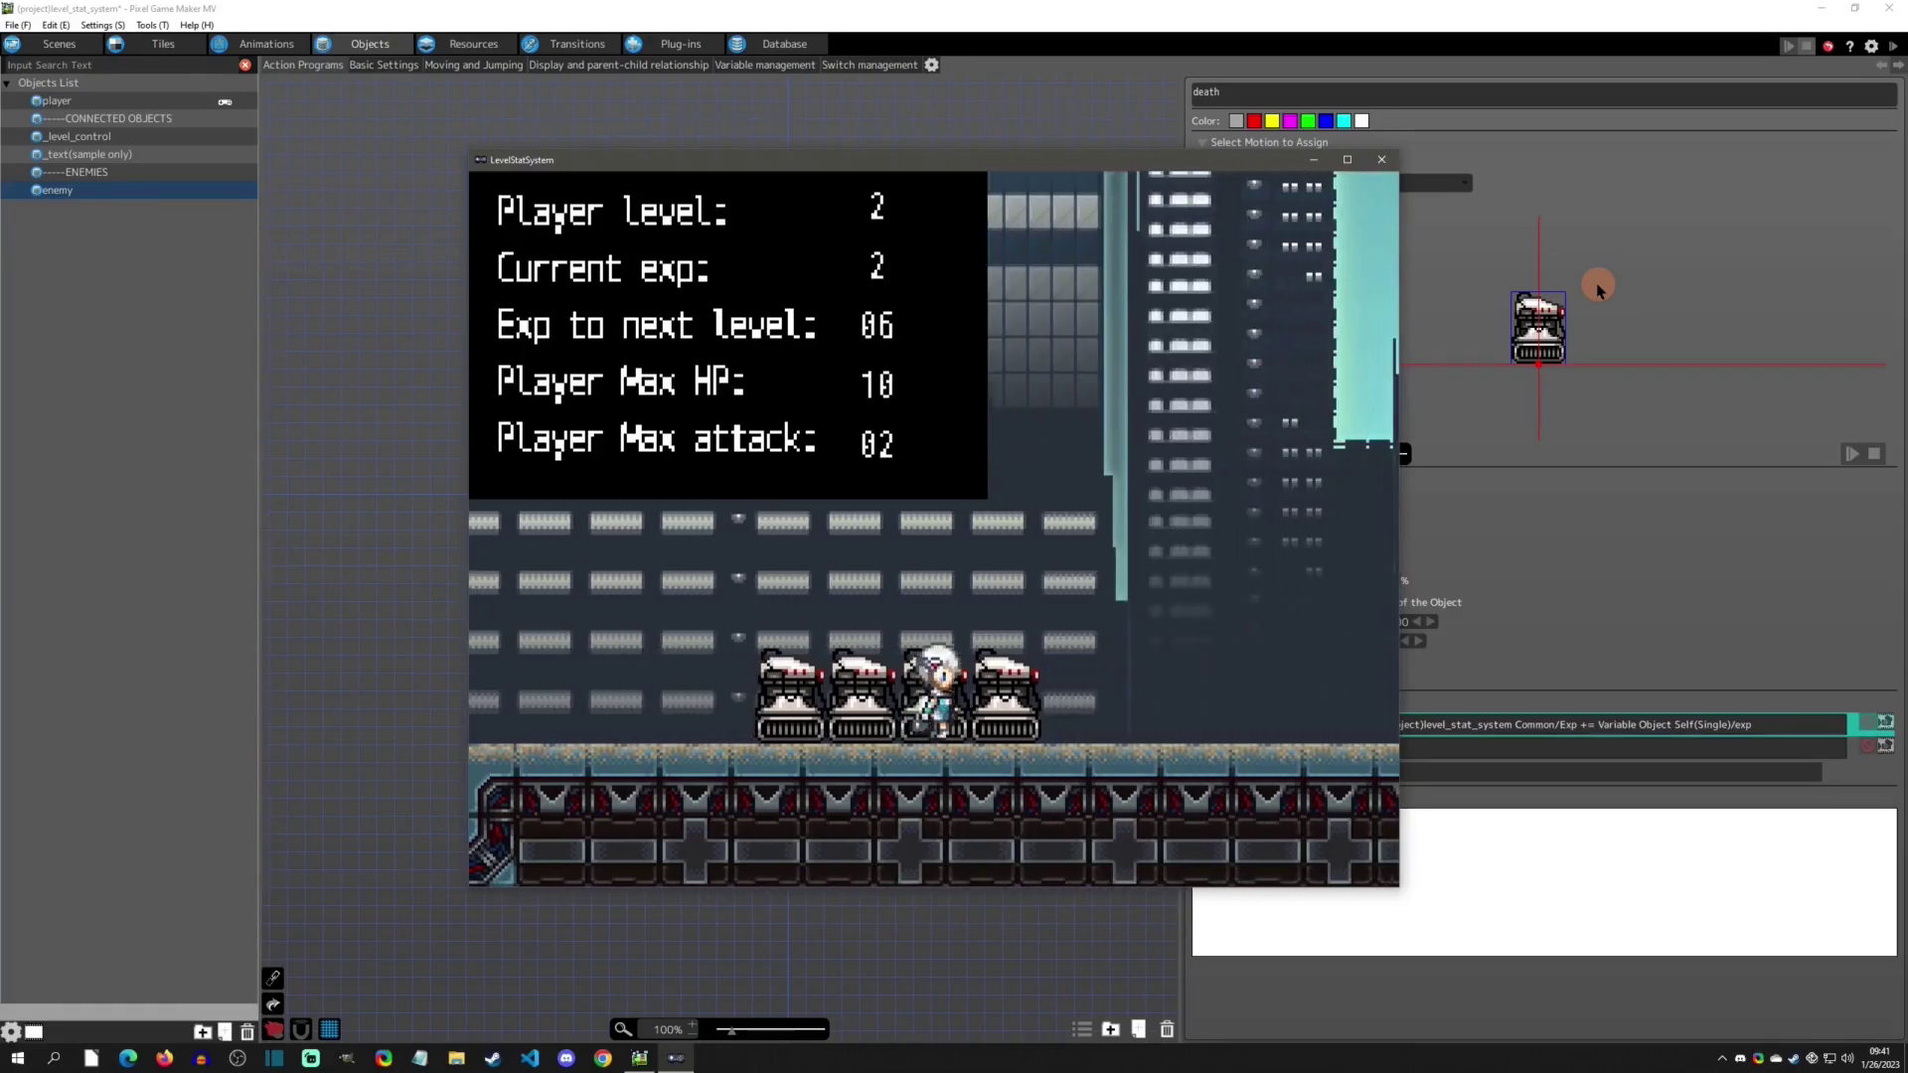
pyautogui.press('Left')
pyautogui.press('x')
pyautogui.press('x')
pyautogui.press('Right')
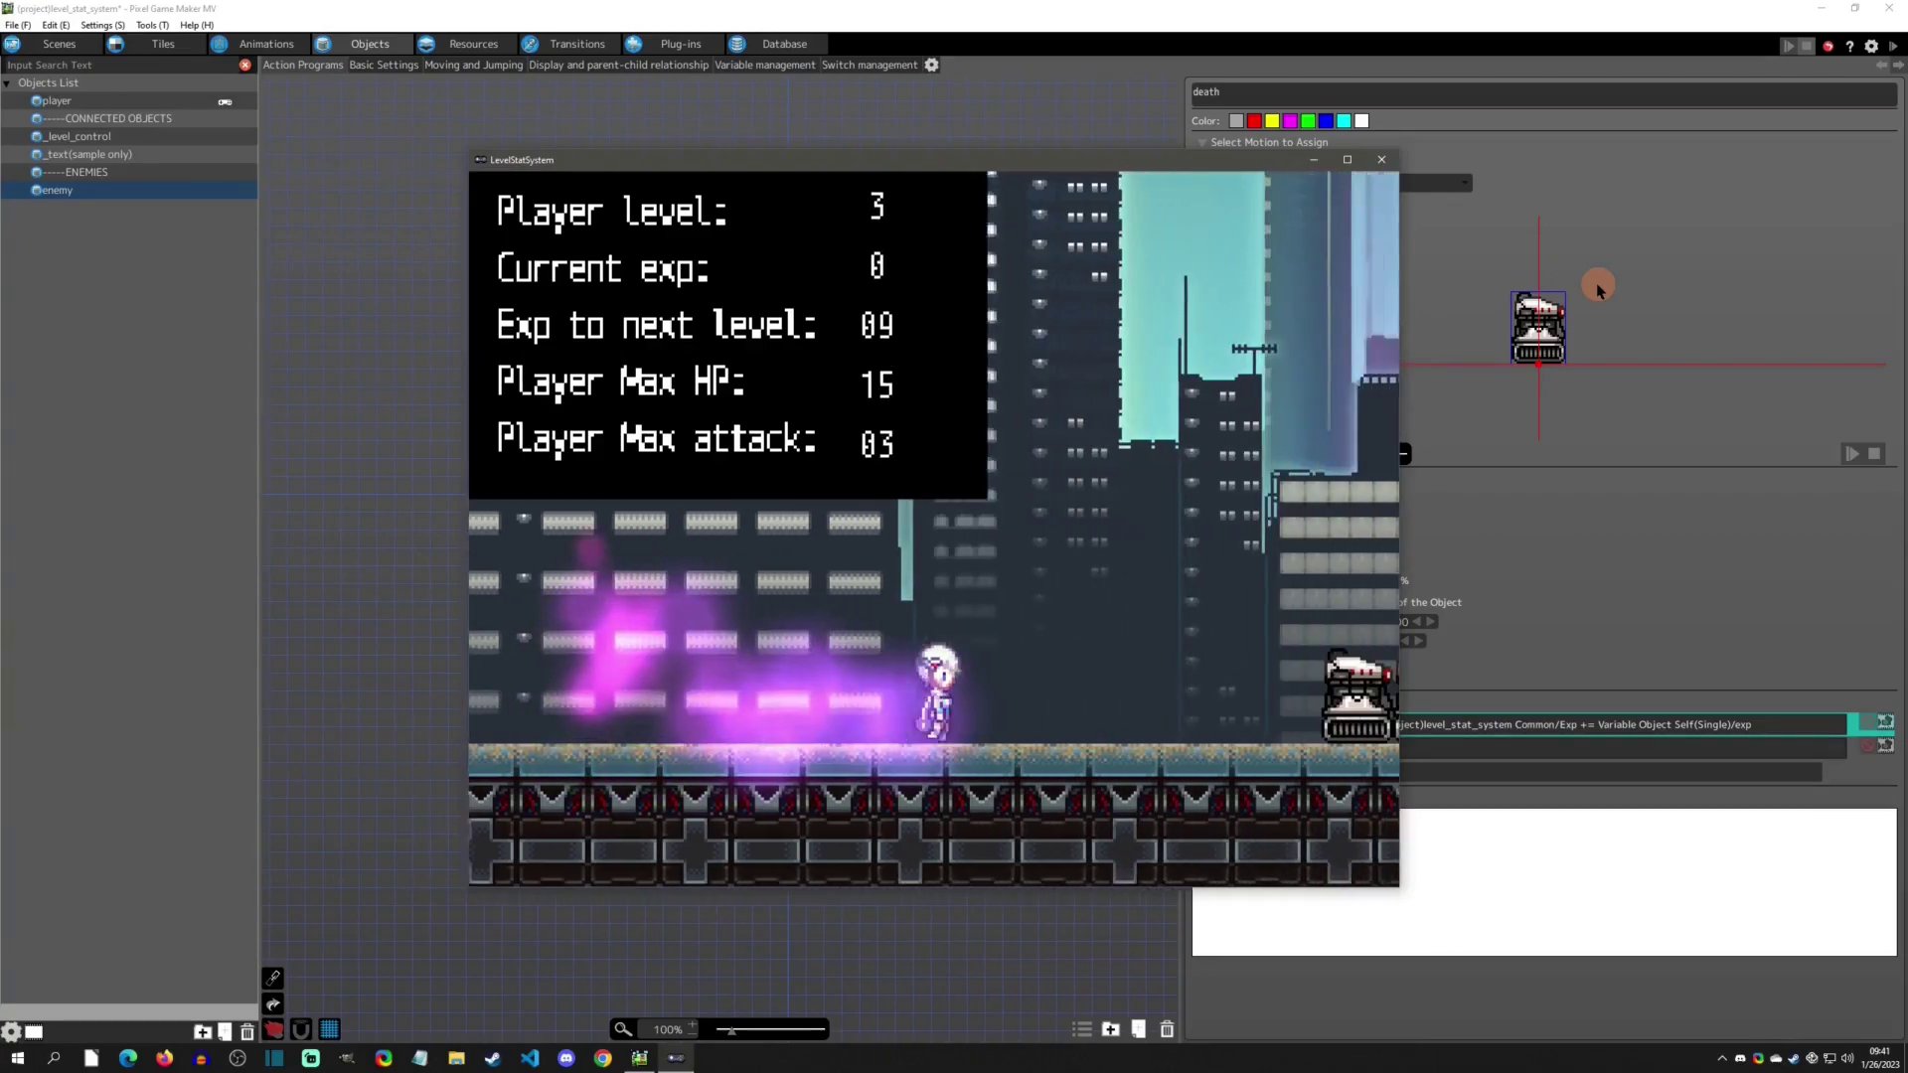
# Step: Defeat the remaining enemies farther along the raised platform to test the third level-up, and close the test play
pyautogui.press('x')
pyautogui.press('x')
pyautogui.press('Right')
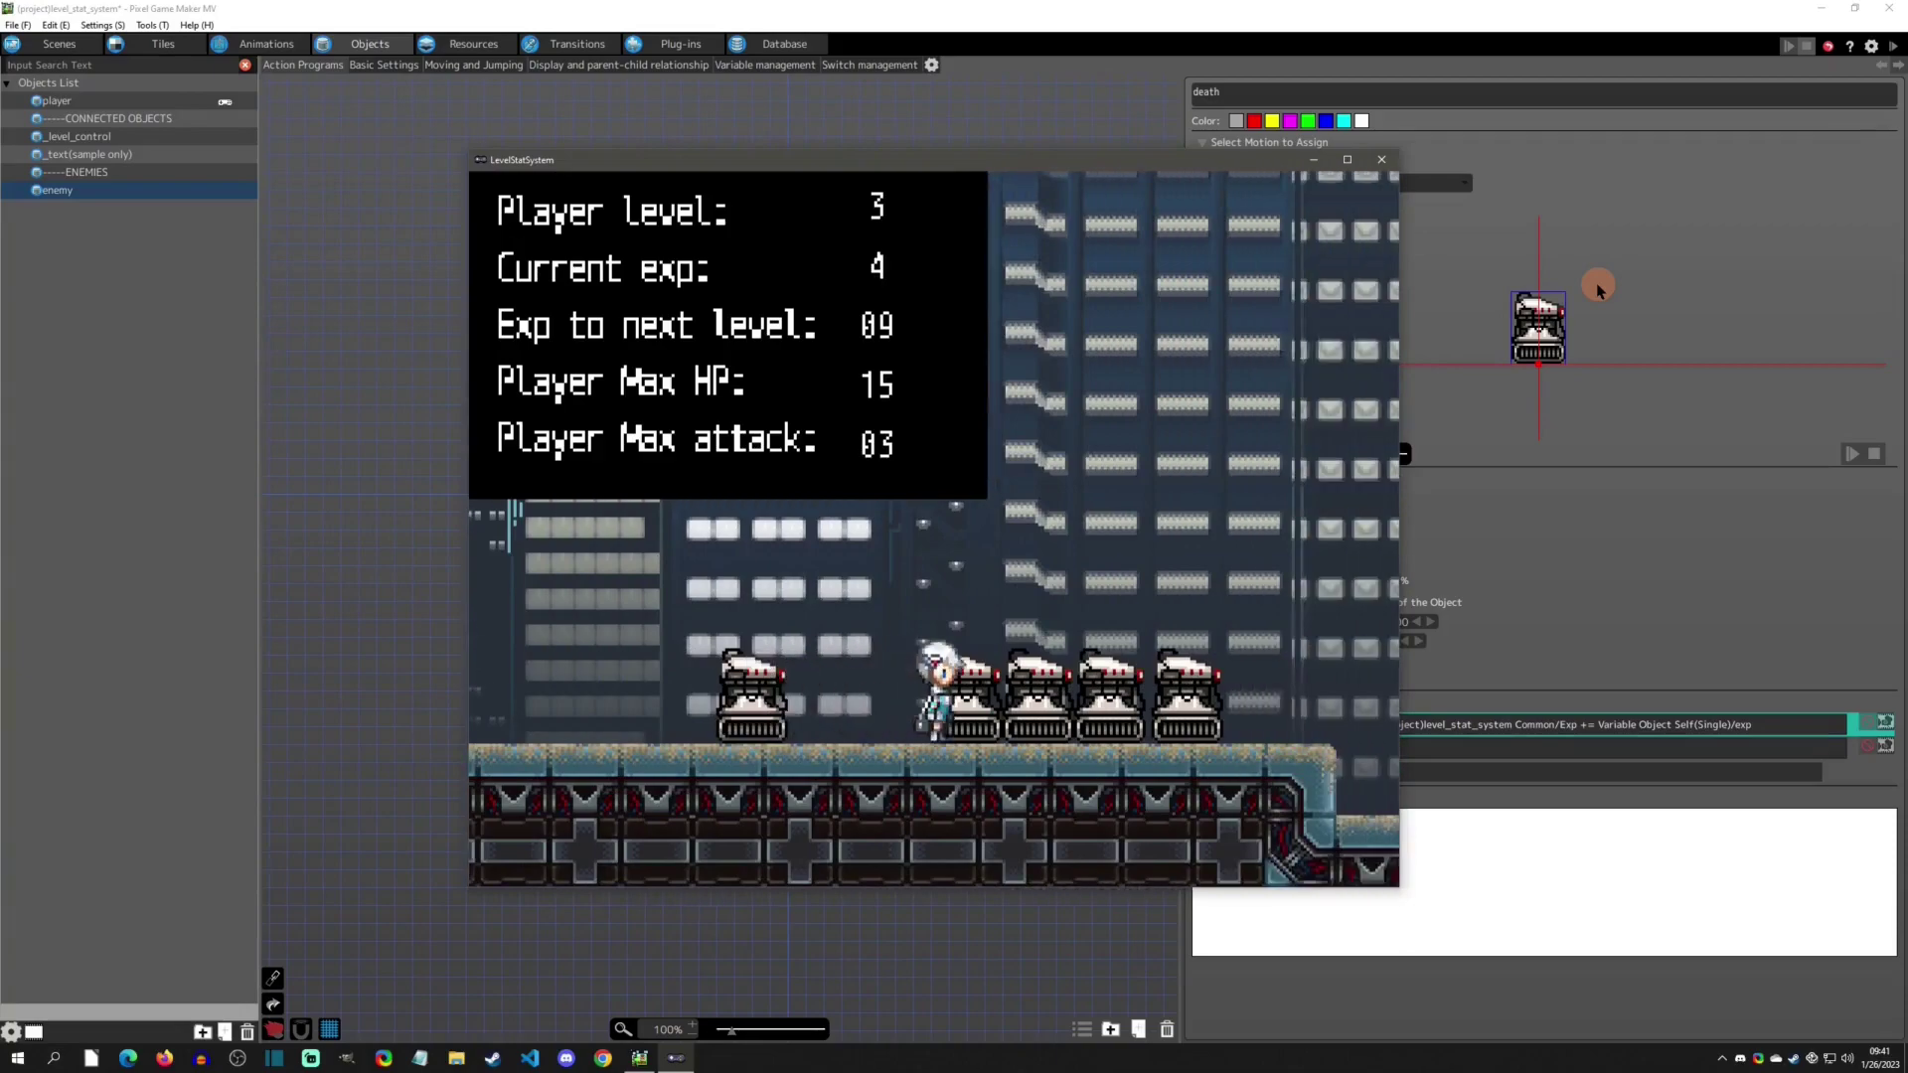
pyautogui.press('x')
pyautogui.press('x')
pyautogui.press('x')
pyautogui.press('x')
pyautogui.press('Left')
pyautogui.press('Right')
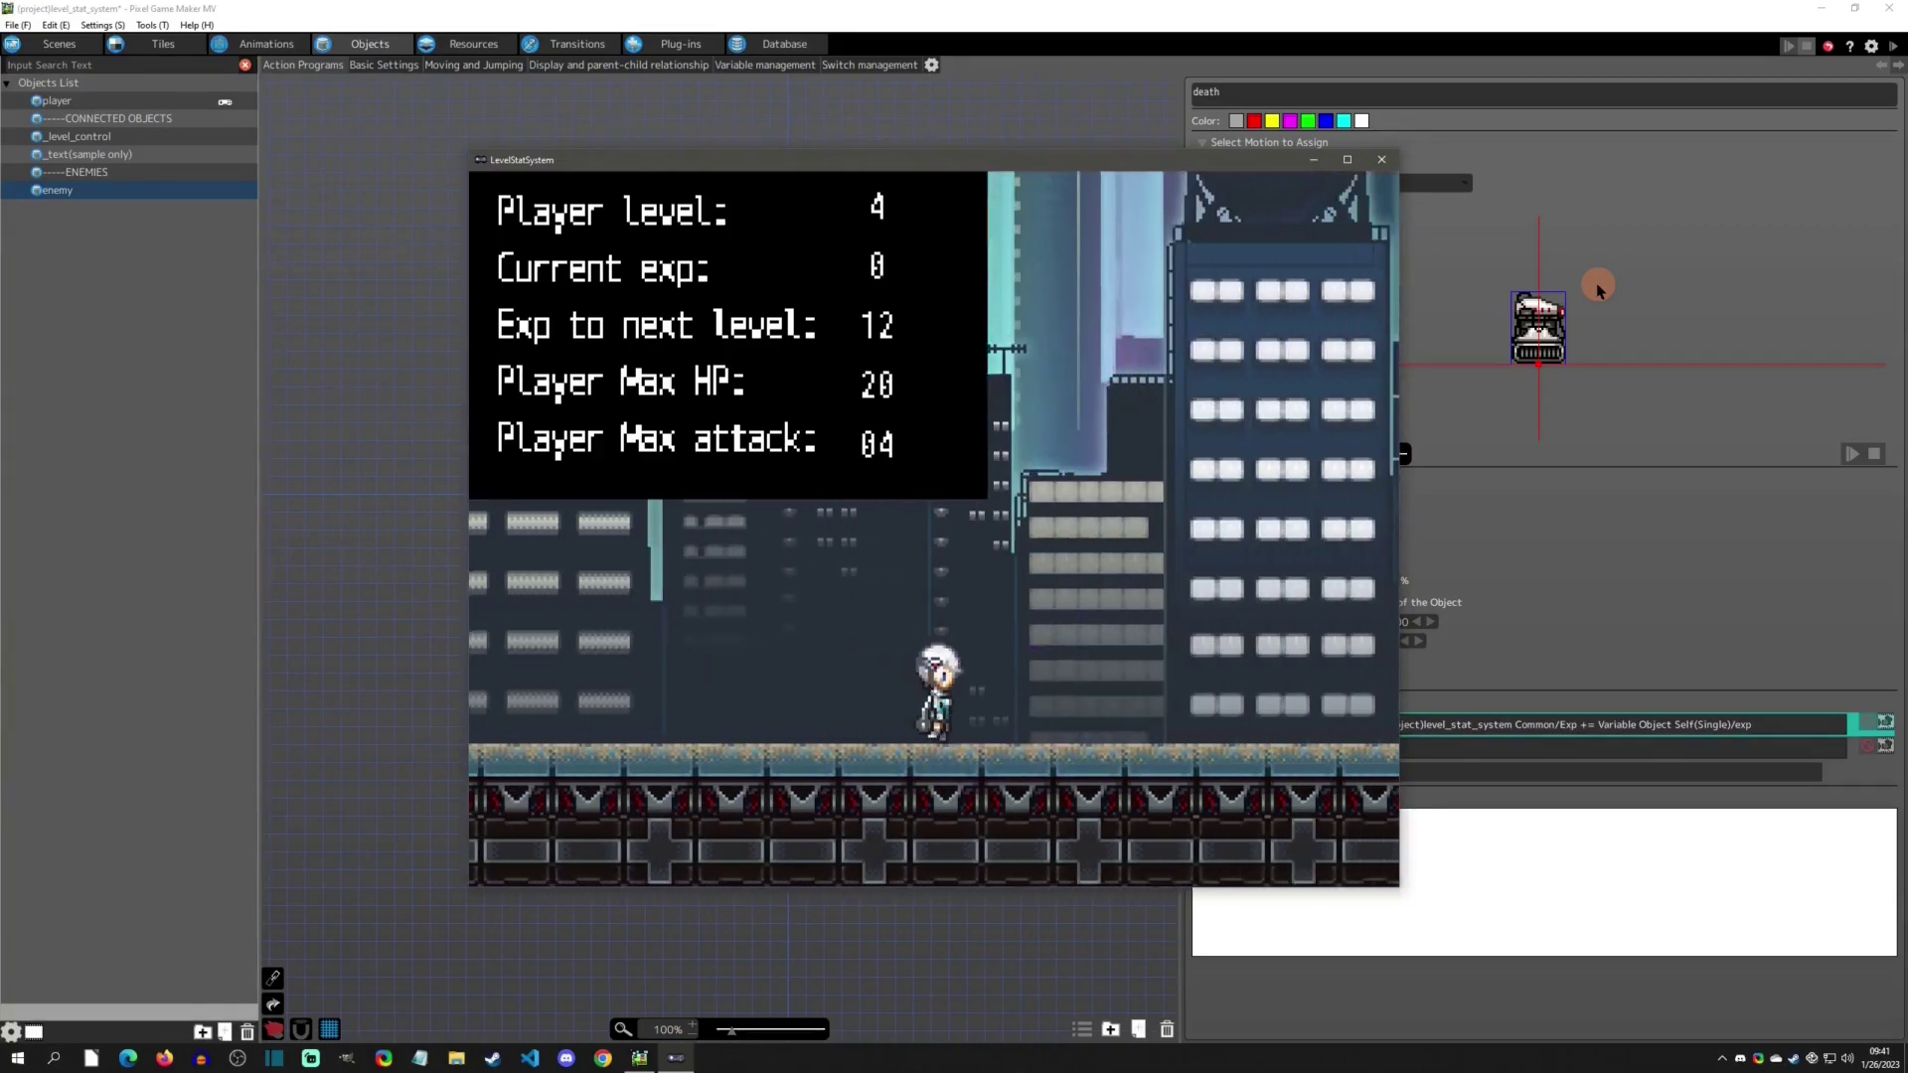
pyautogui.press('Right')
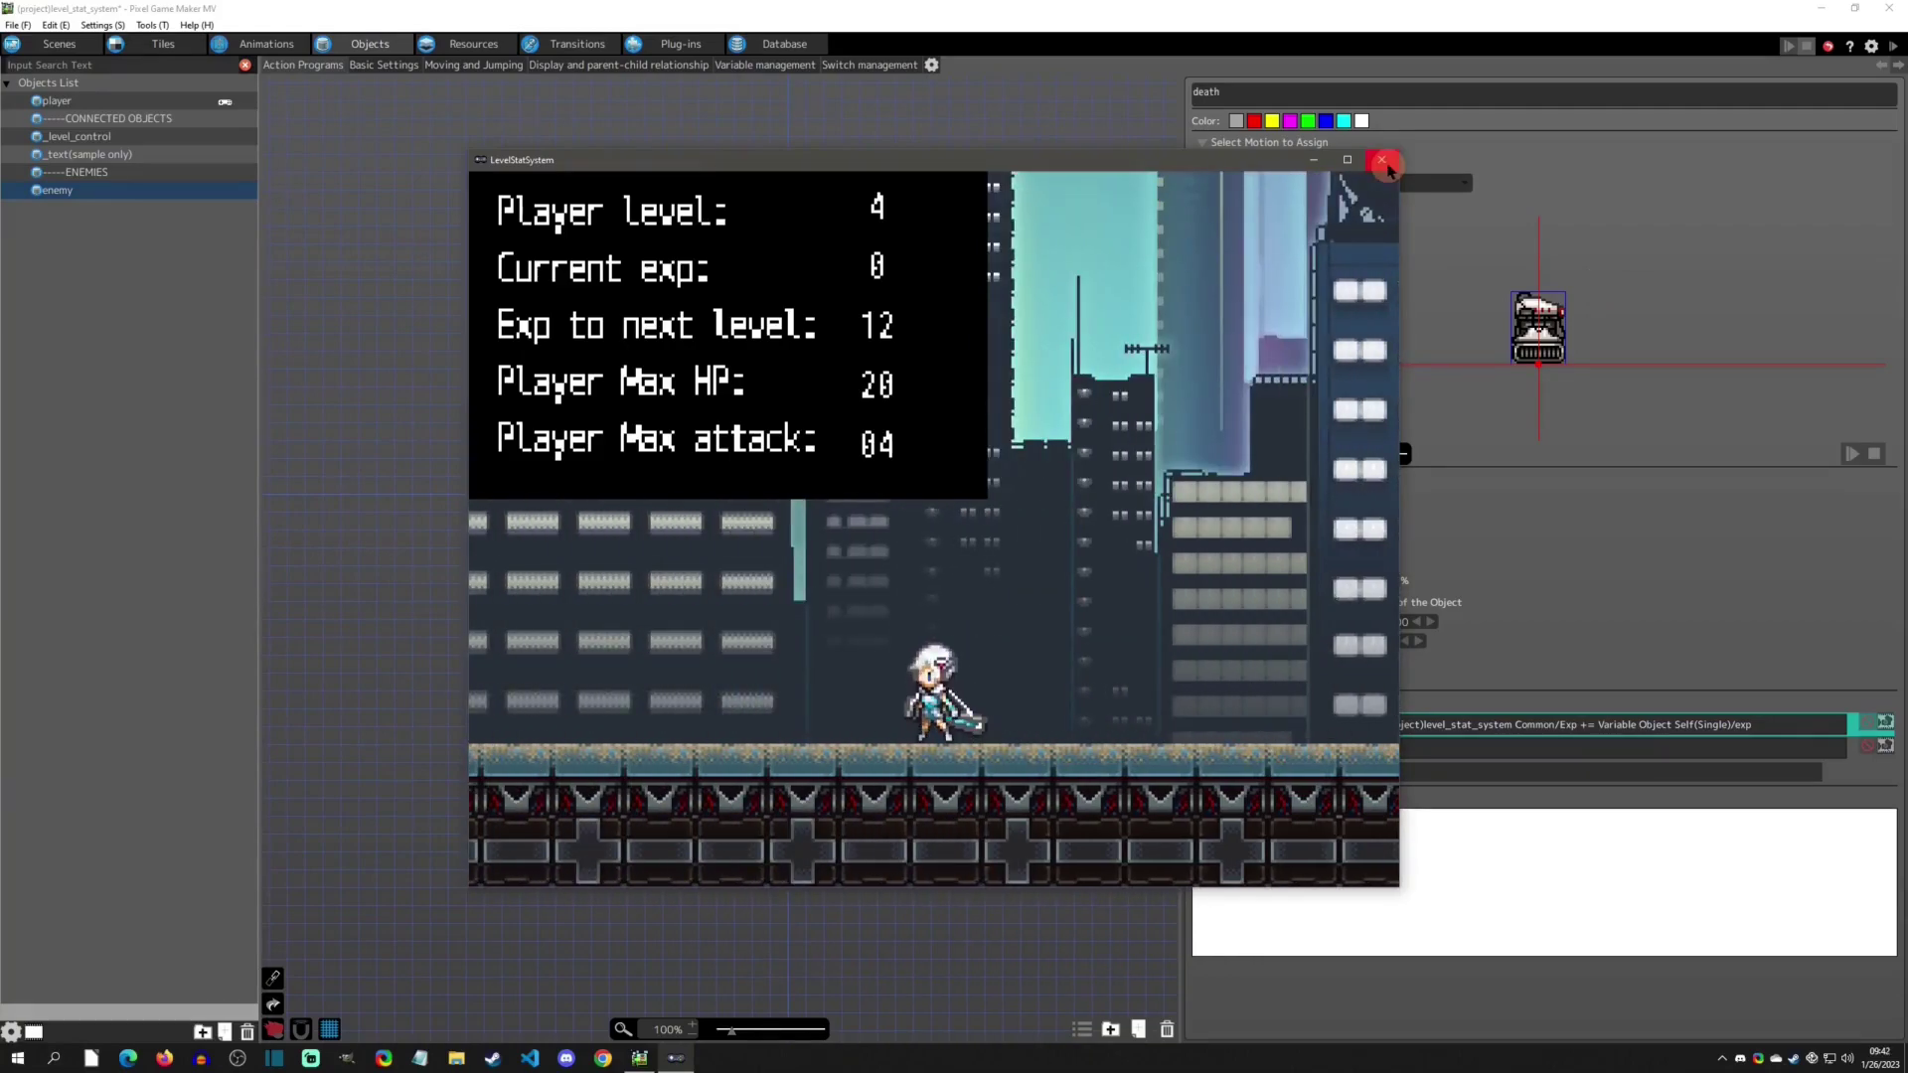
pyautogui.click(1381, 160)
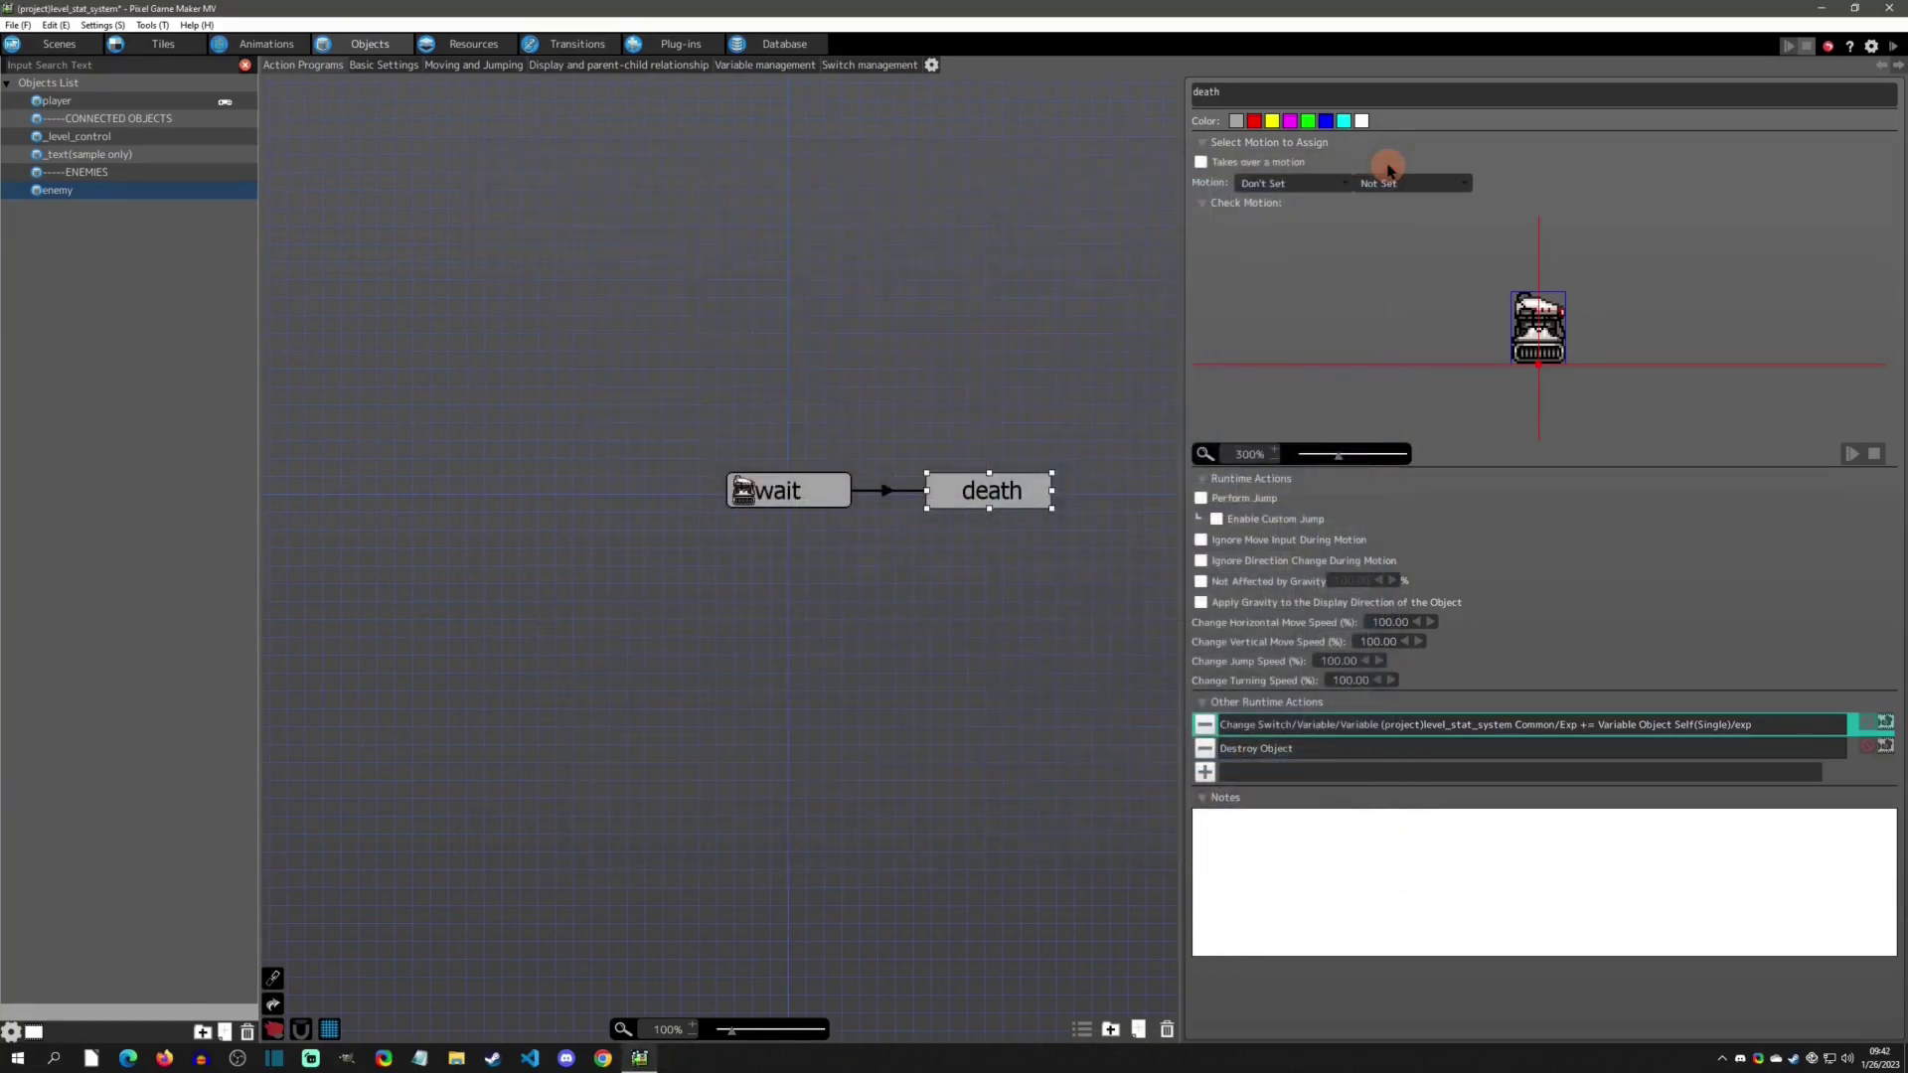
# Step: Run the game in a maximized window, defeat the first three enemies and jump up to the raised platform
pyautogui.click(128, 136)
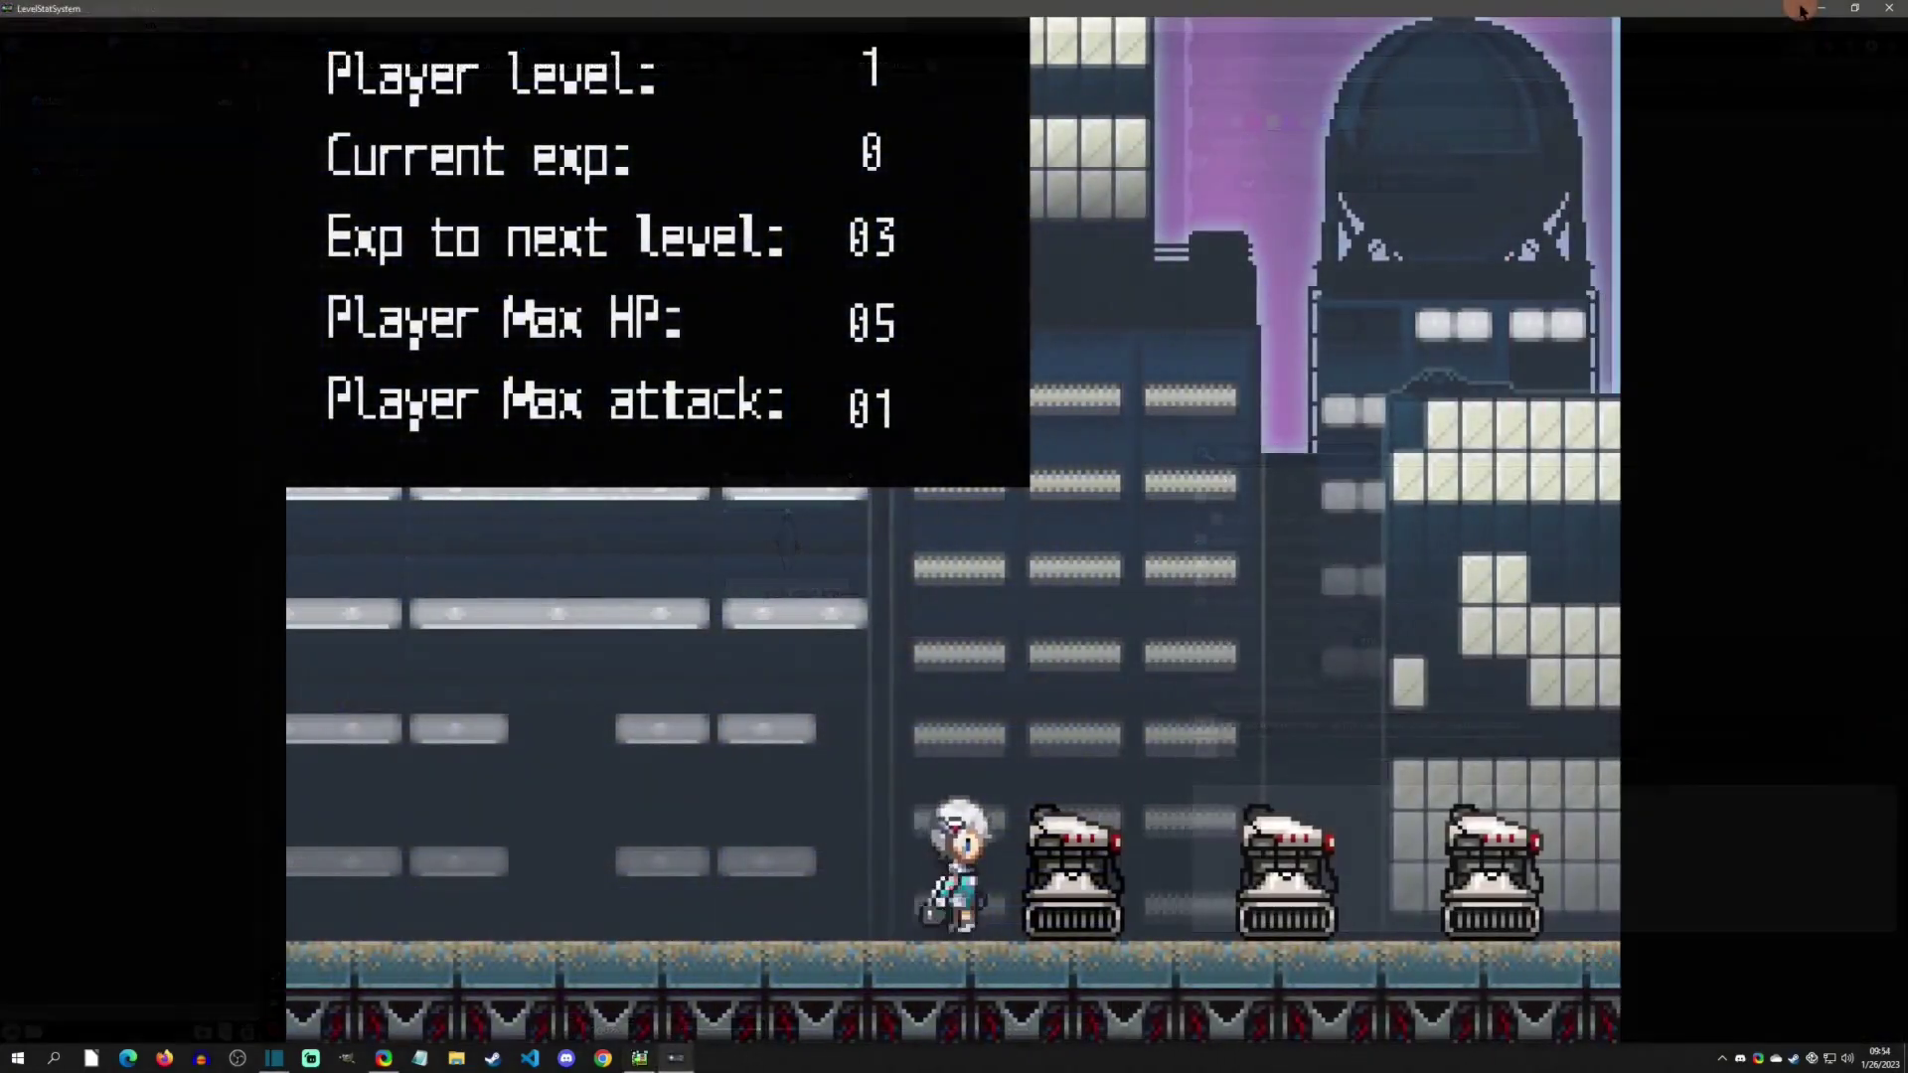
pyautogui.press('z')
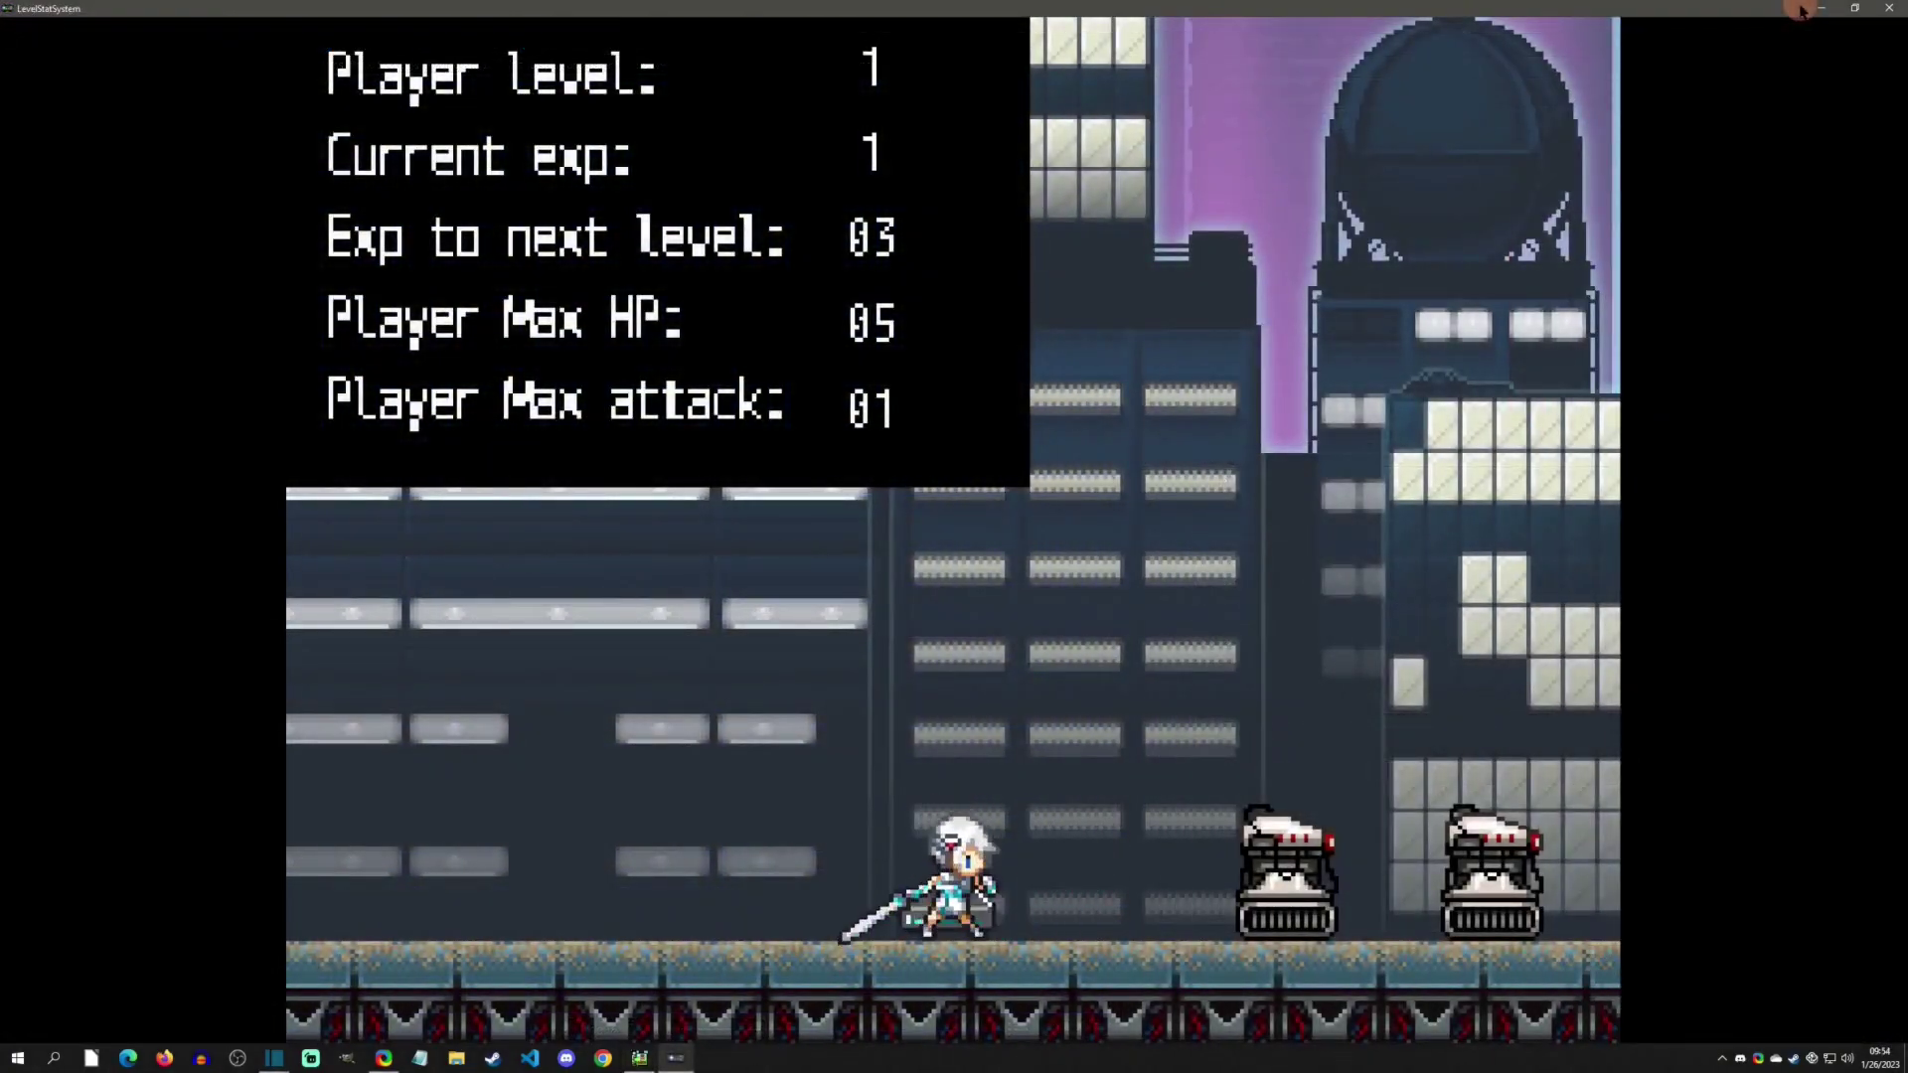
pyautogui.press('z')
pyautogui.press('Right')
pyautogui.press('z')
pyautogui.press('x')
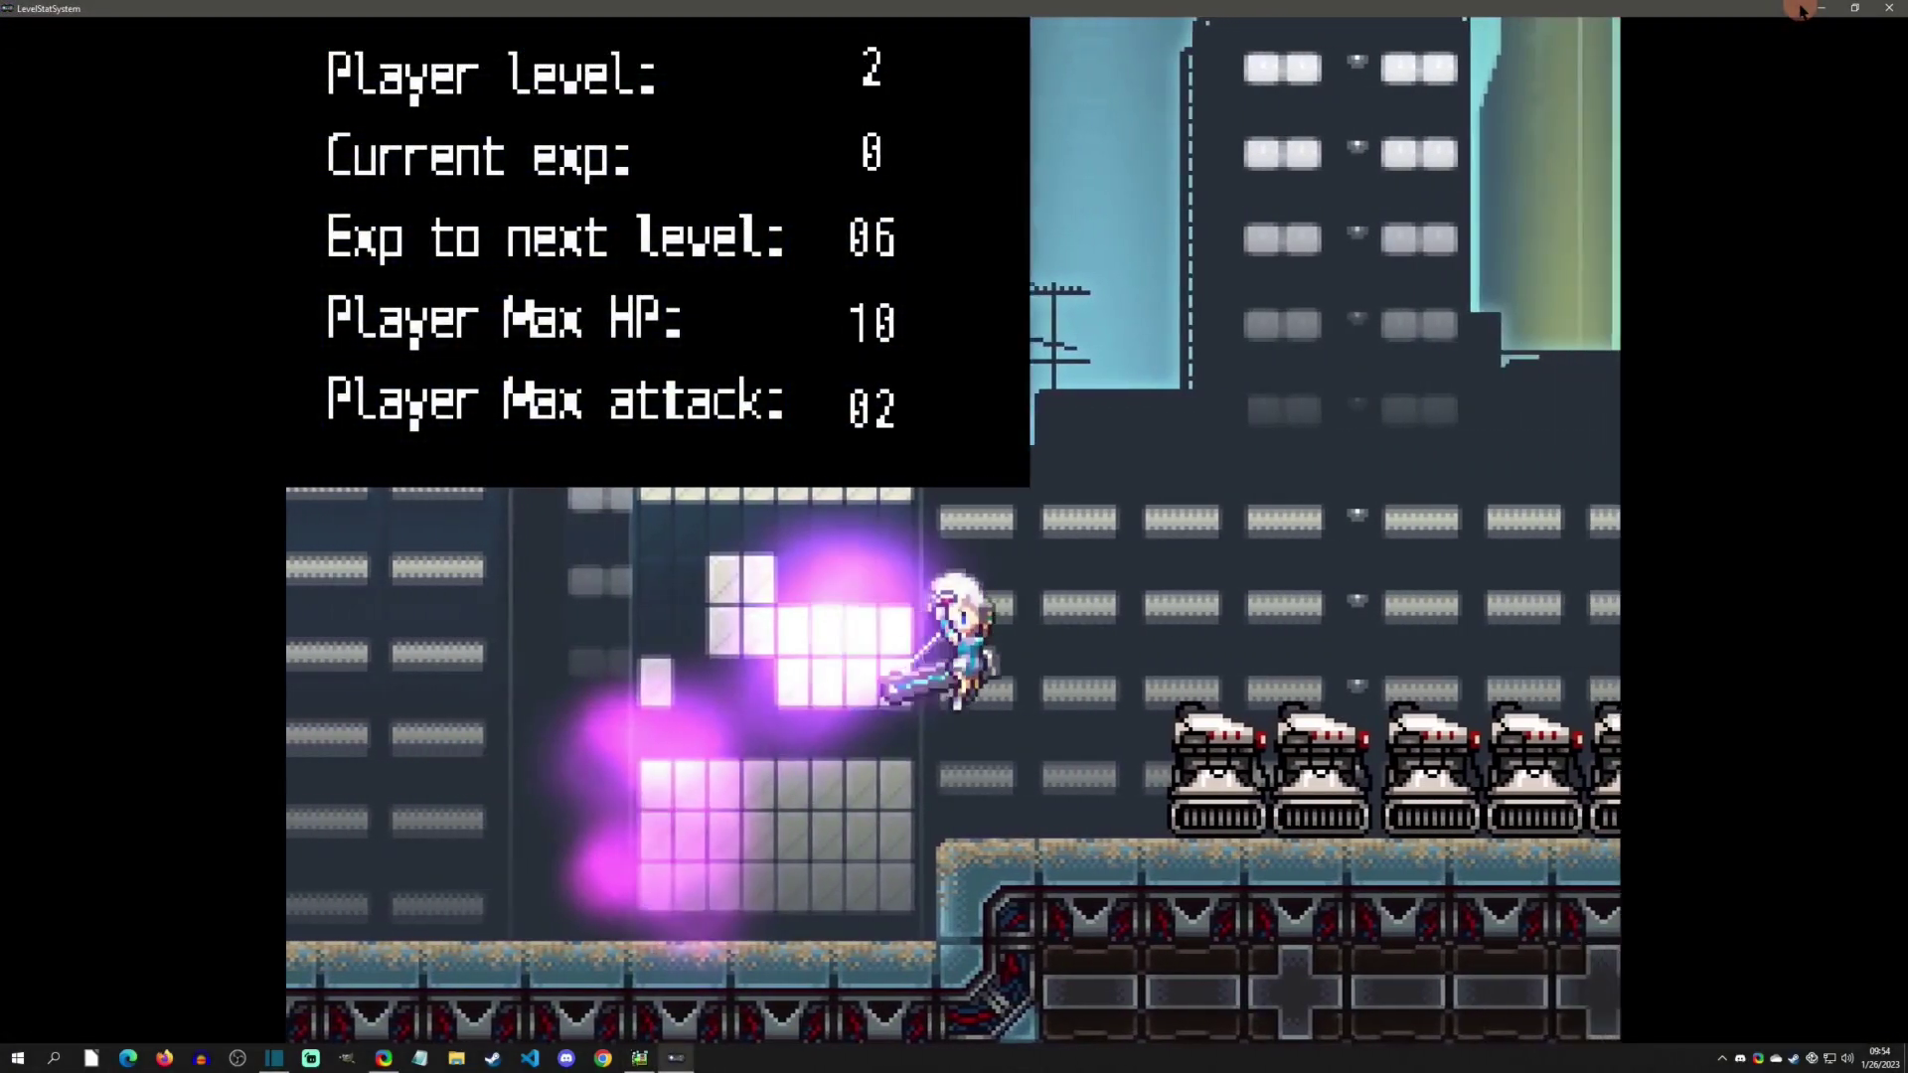
# Step: Attack through the first row of enemies on the raised platform to check experience gain in the maximized game
pyautogui.press('Right')
pyautogui.press('z')
pyautogui.press('z')
pyautogui.press('z')
pyautogui.press('z')
pyautogui.press('z')
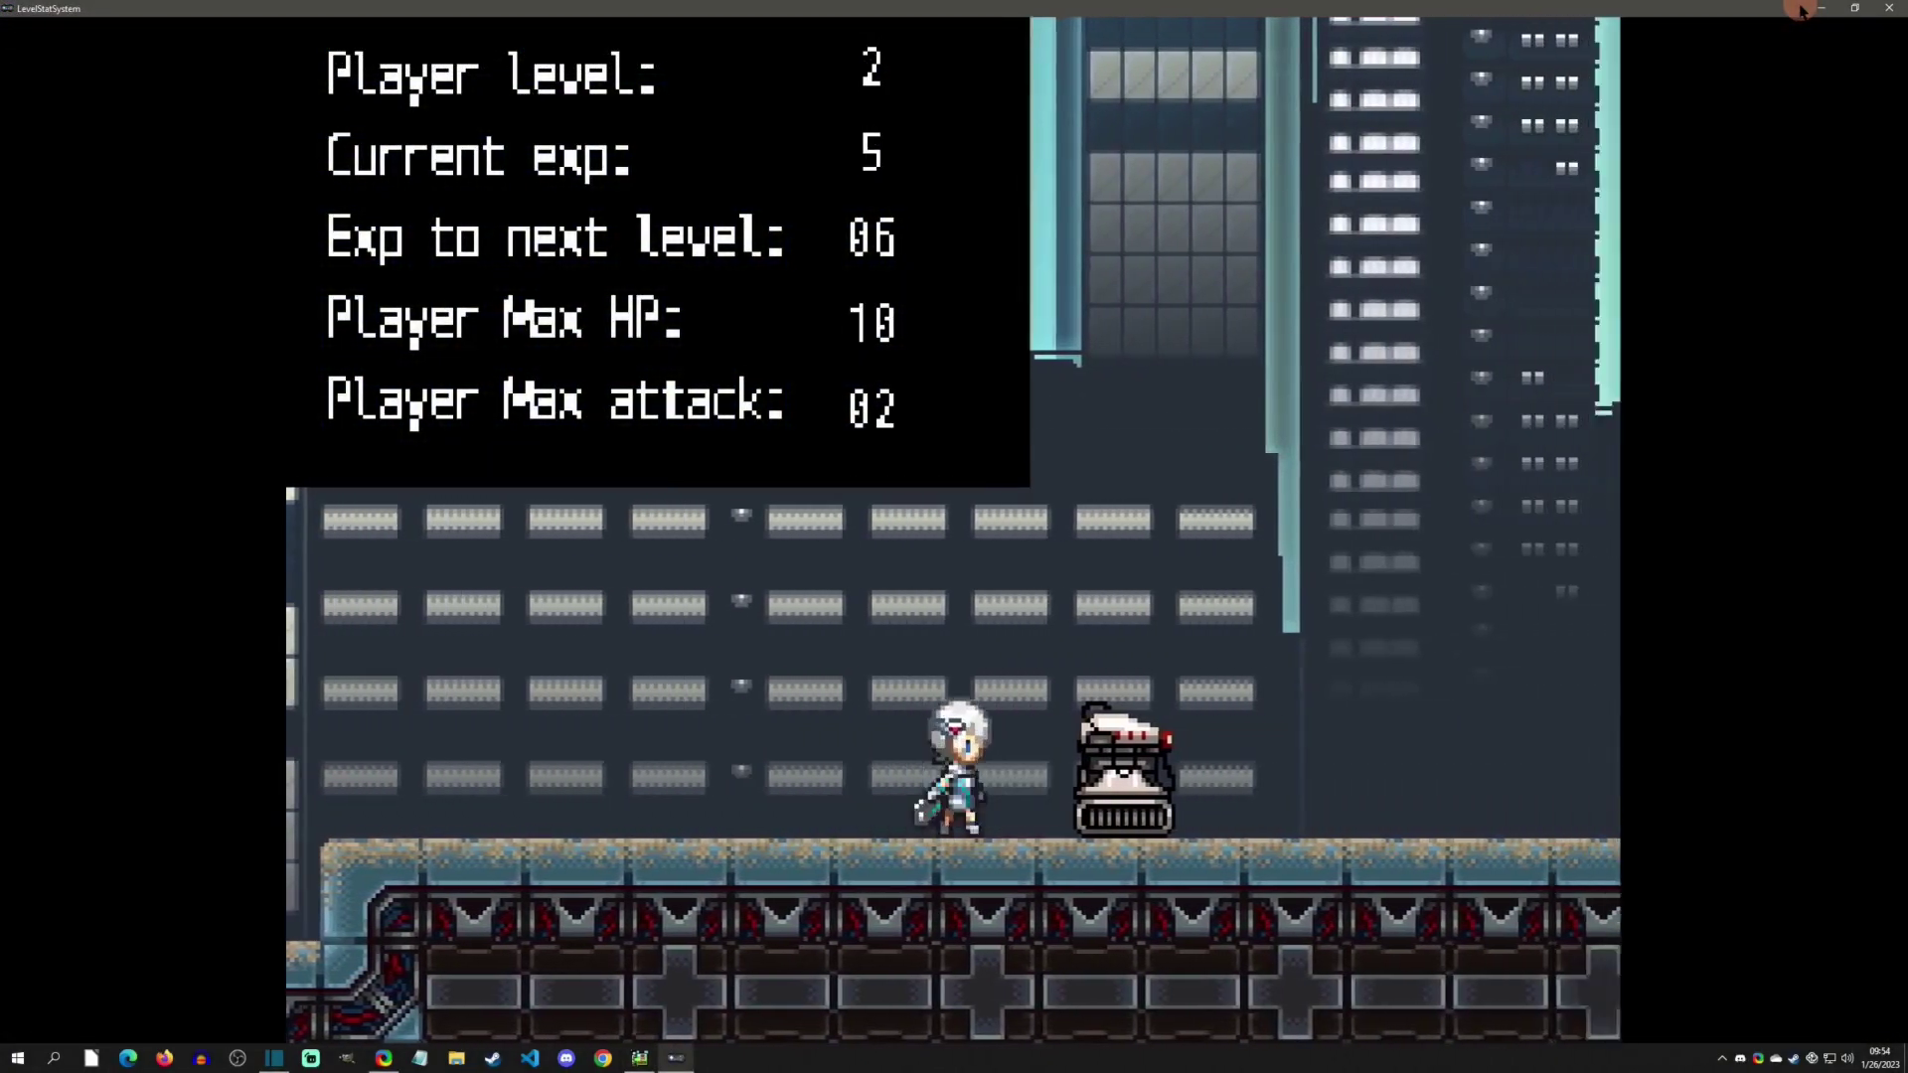